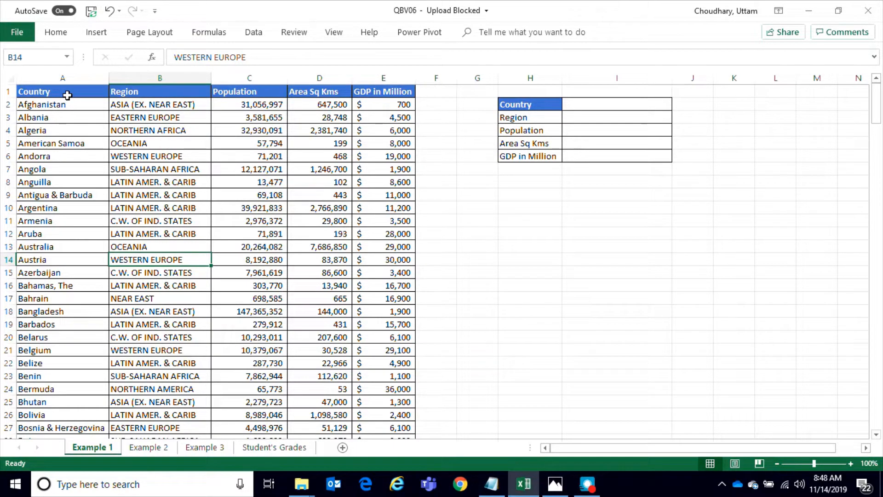
# Step: Examine the country table's Region, Population, Area and GDP columns and the blank lookup form in H2:I6
pyautogui.click(67, 106)
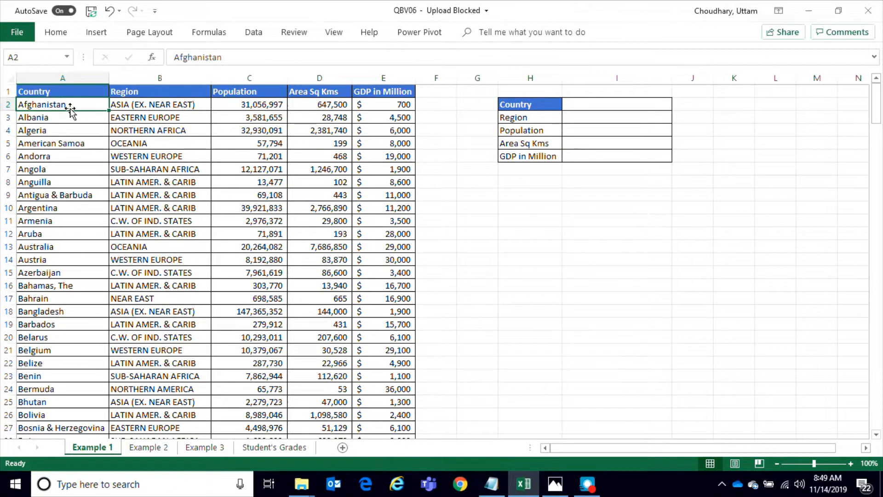
pyautogui.click(128, 107)
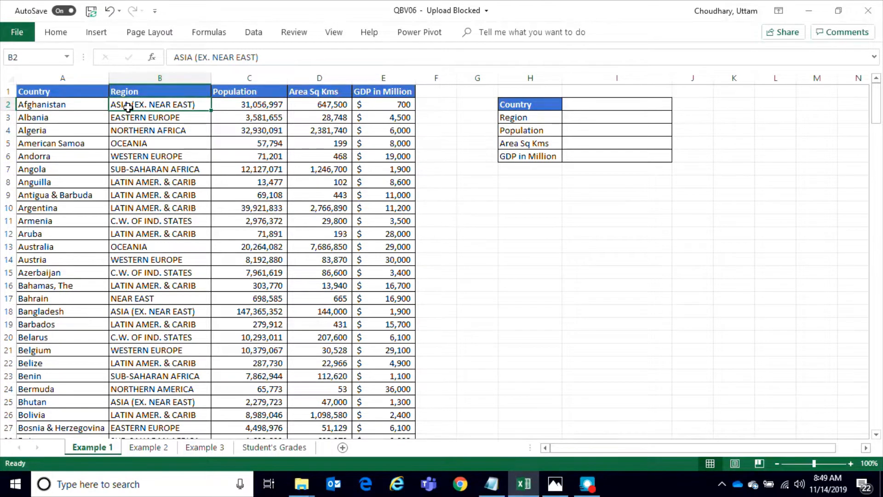
pyautogui.click(252, 106)
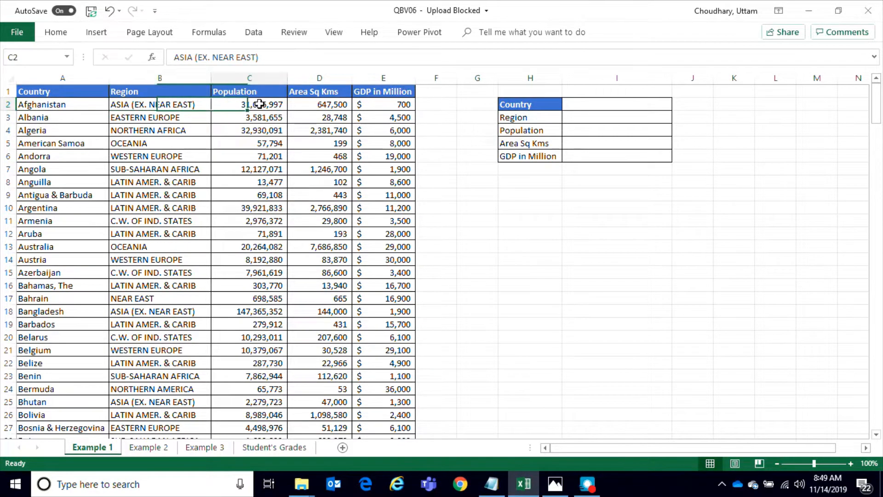
pyautogui.click(324, 104)
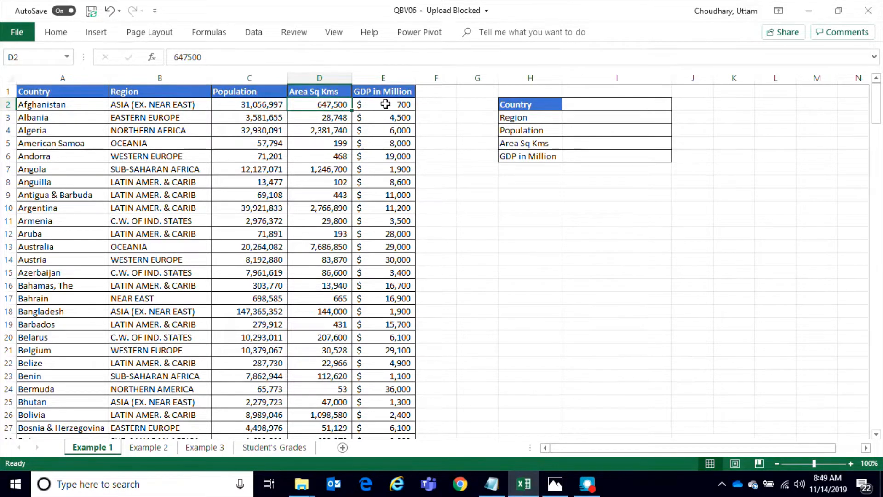
pyautogui.click(387, 105)
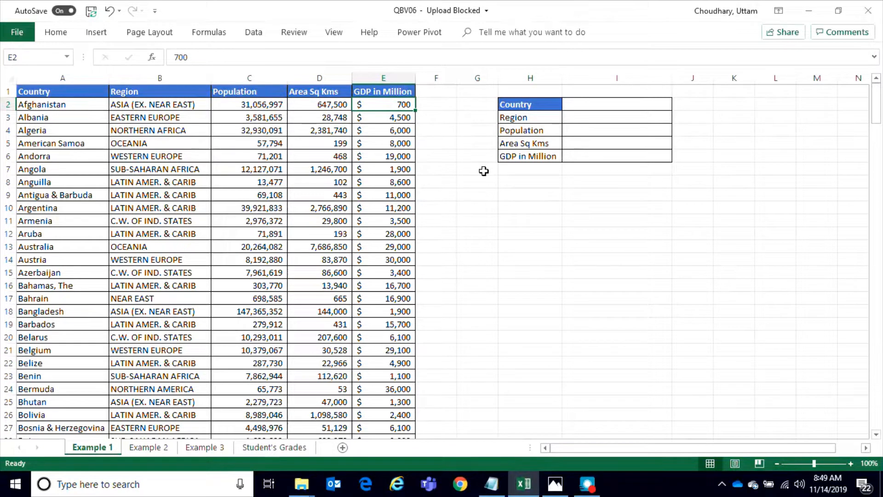
pyautogui.click(383, 193)
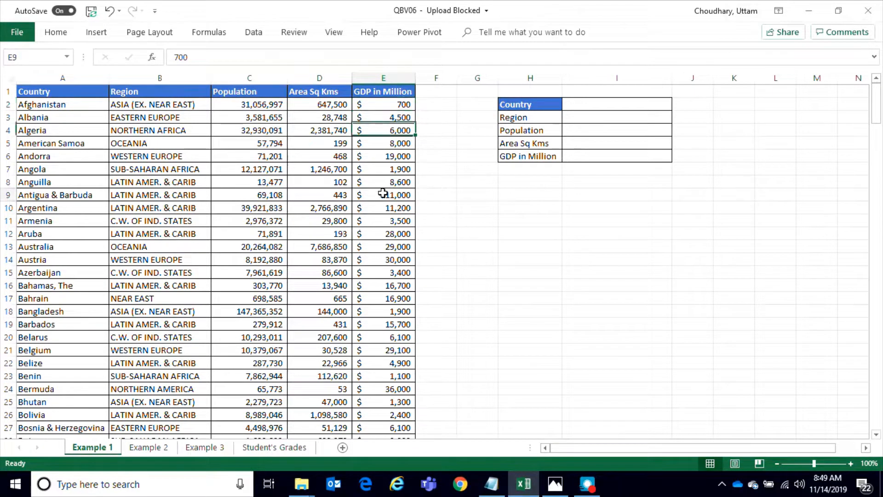
pyautogui.moveTo(534, 105); pyautogui.dragTo(611, 155)
pyautogui.click(605, 109)
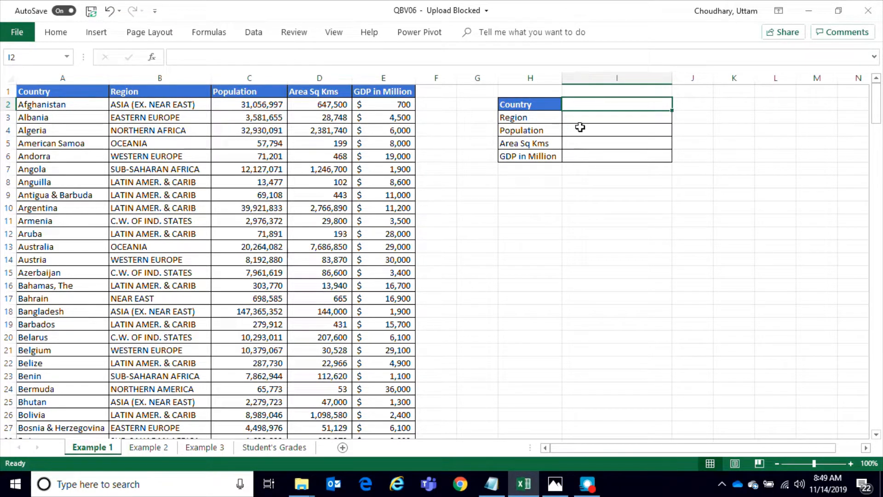
pyautogui.moveTo(582, 118)
pyautogui.mouseDown()
pyautogui.moveTo(582, 156)
pyautogui.moveTo(584, 119)
pyautogui.mouseUp()
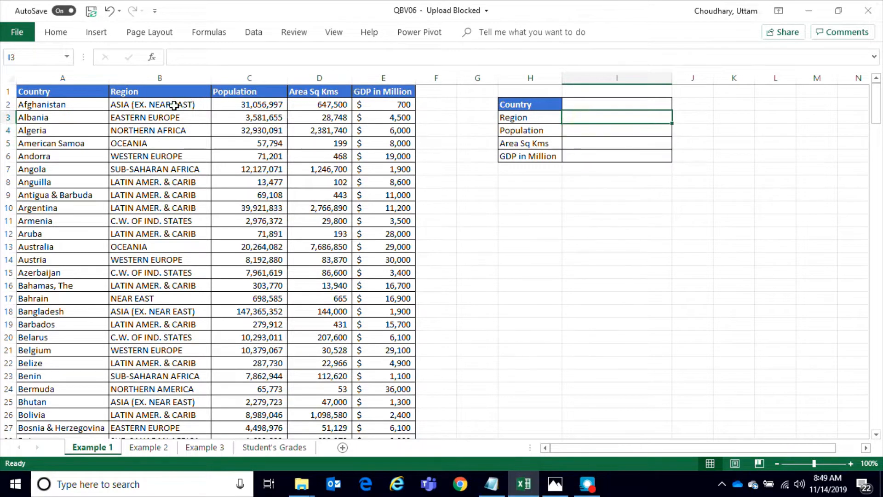
pyautogui.moveTo(583, 116); pyautogui.dragTo(579, 152)
pyautogui.click(591, 98)
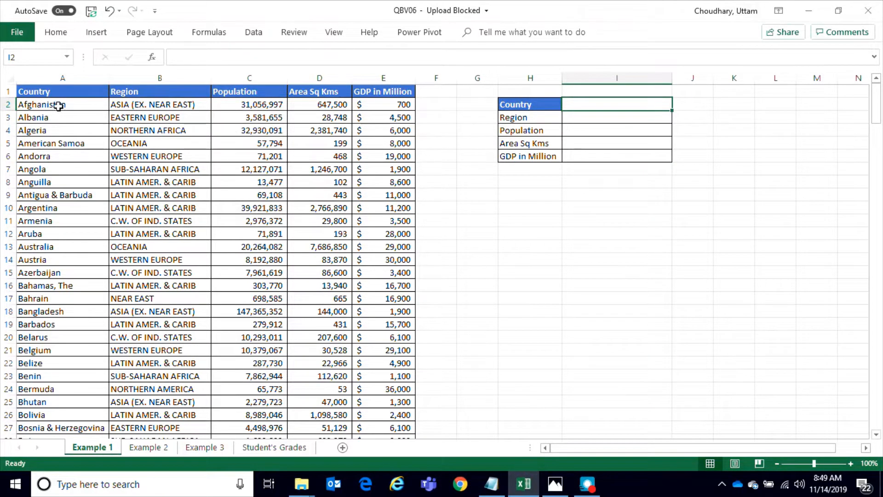
# Step: Name the whole country data block in columns A to E, from row 2 down to the last record, Country_Data
pyautogui.moveTo(58, 106); pyautogui.dragTo(407, 354)
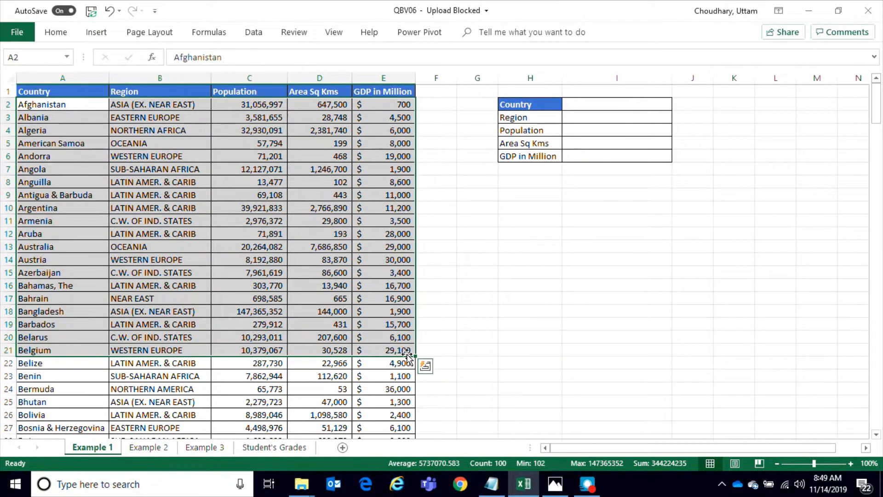
pyautogui.hotkey('ctrl', 'shift', 'Down')
pyautogui.scroll(15, 855, 257)
pyautogui.moveTo(877, 363); pyautogui.dragTo(882, 101)
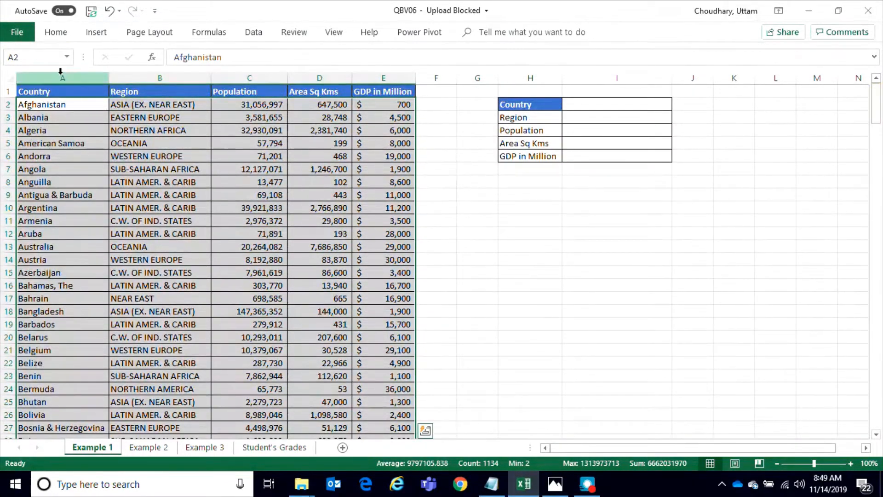
pyautogui.click(50, 56)
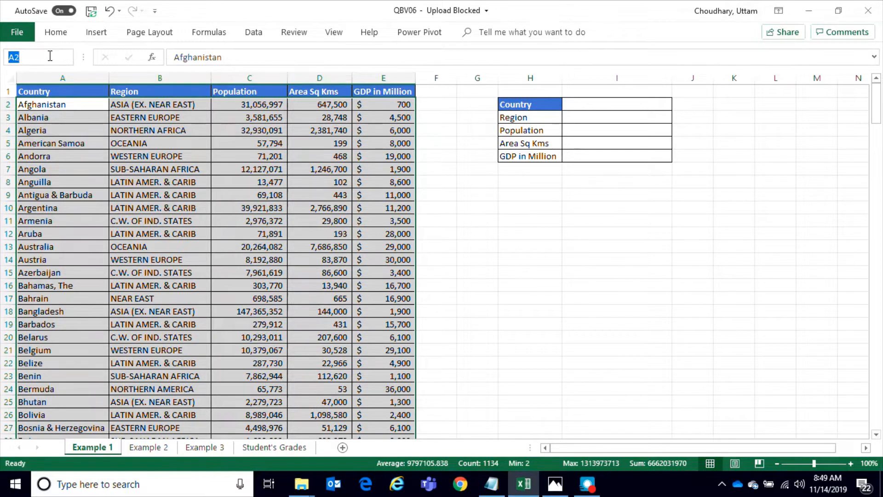
pyautogui.write('Cou')
pyautogui.write('ntry')
pyautogui.write('_Data')
pyautogui.press('Return')
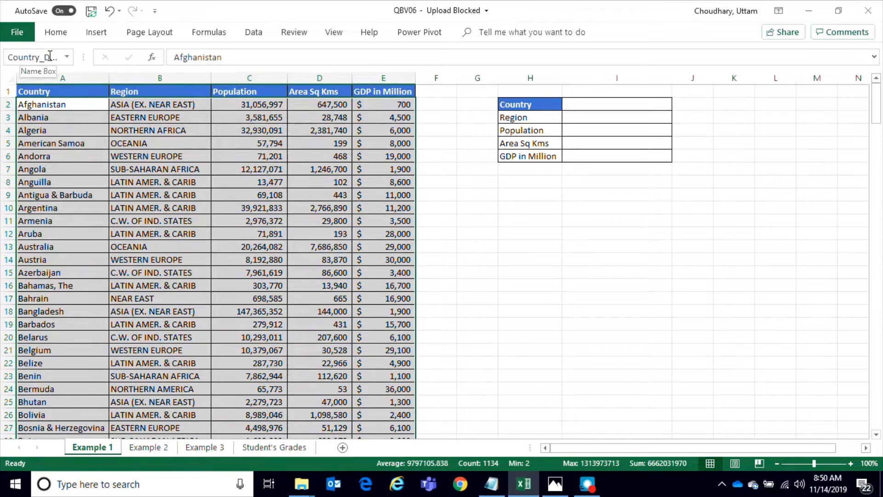
pyautogui.click(223, 246)
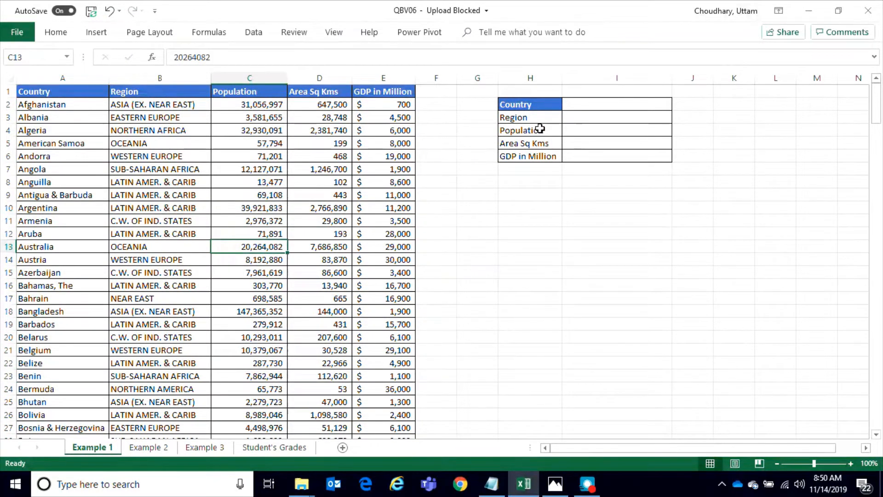
# Step: Copy Afghanistan from A2 into the lookup form's Country cell, I2
pyautogui.click(586, 105)
pyautogui.click(57, 104)
pyautogui.hotkey('ctrl', 'c')
pyautogui.click(587, 104)
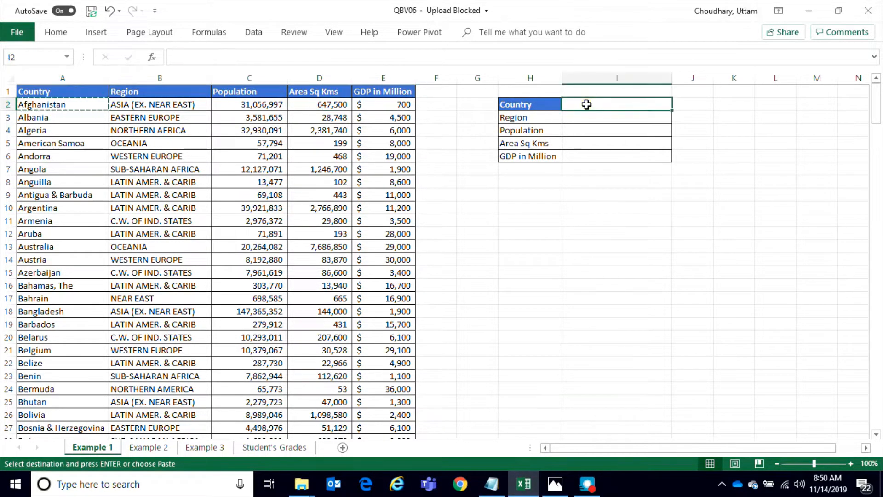
pyautogui.hotkey('ctrl', 'v')
# Step: Begin a VLOOKUP formula in the Region cell I3 with I2 as the lookup value
pyautogui.click(590, 117)
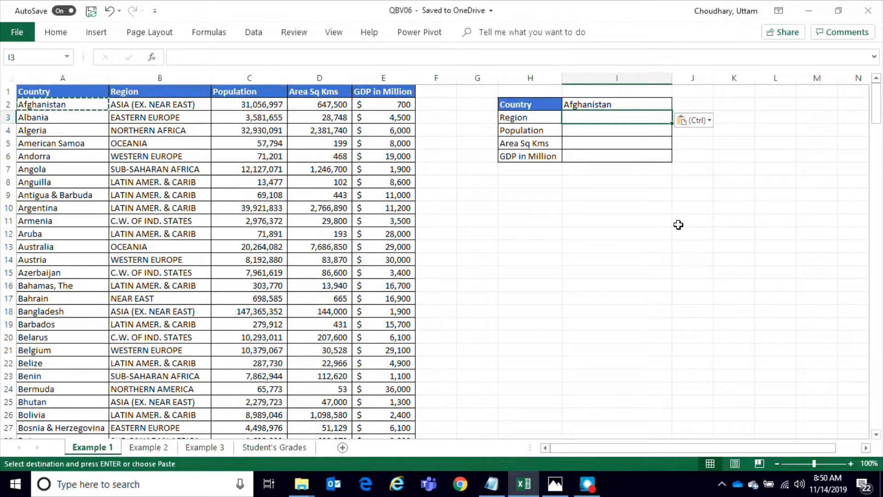
pyautogui.write('=')
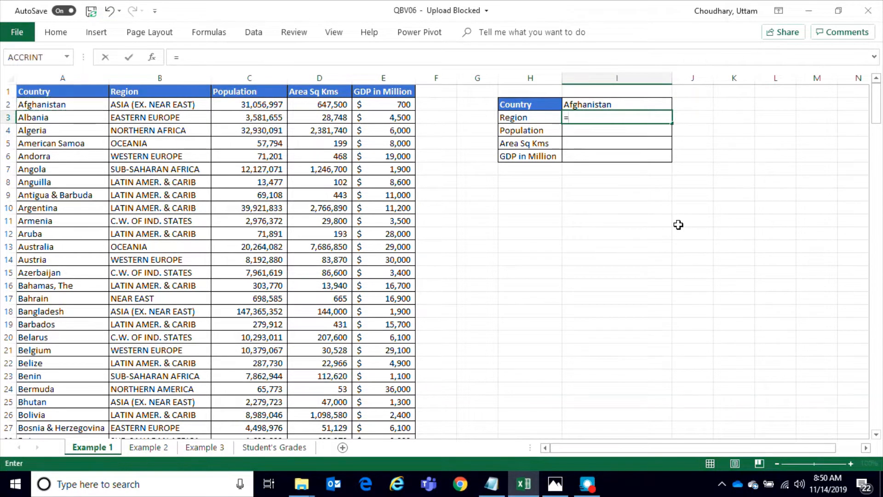
pyautogui.write('vlo')
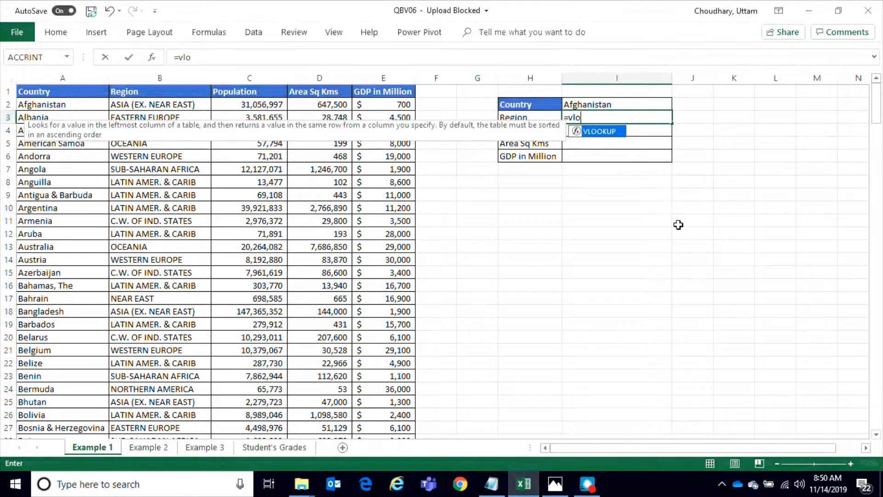
pyautogui.write('okup')
pyautogui.press('Tab')
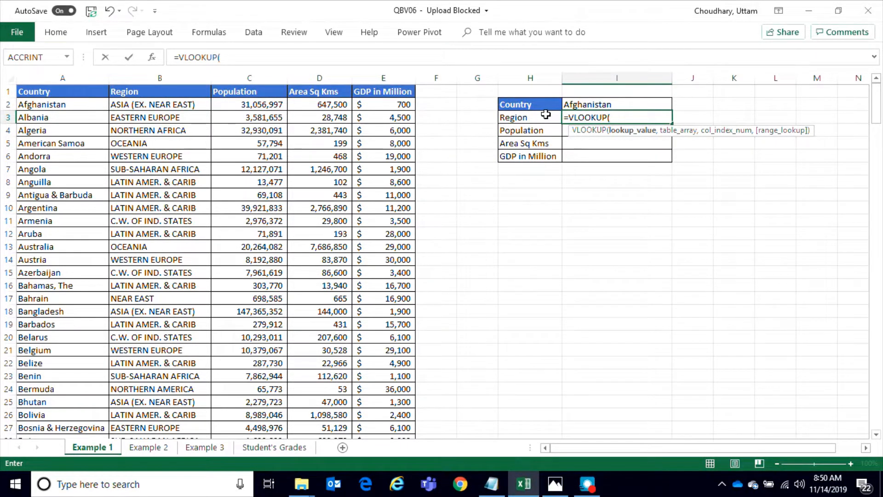
pyautogui.click(582, 104)
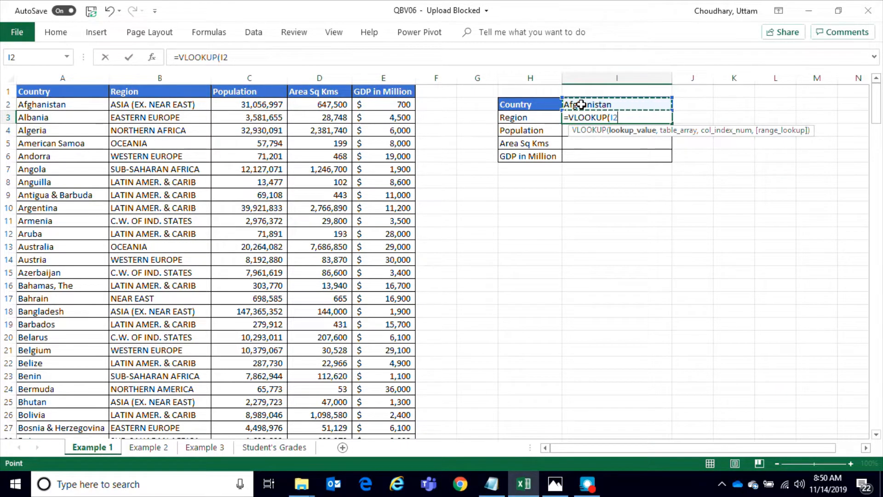
pyautogui.write(',')
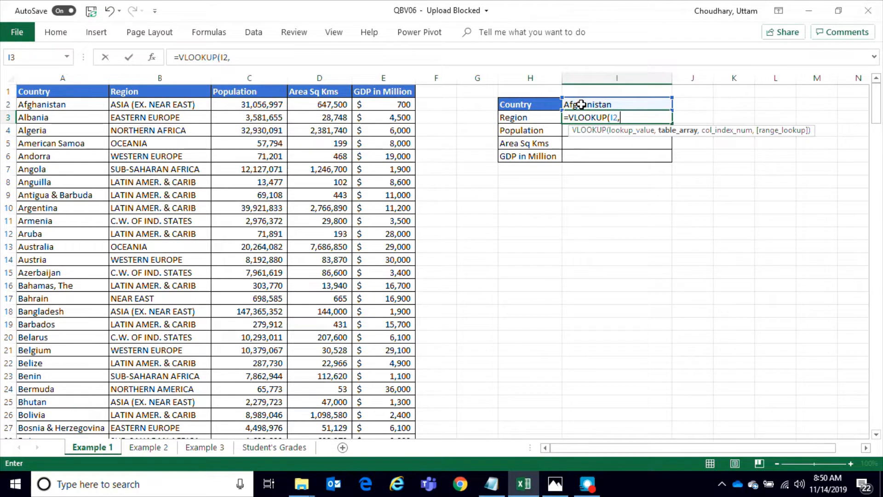
# Step: Complete the Region VLOOKUP with Country_Data as the table array, column index 2 and exact match 0
pyautogui.write('co')
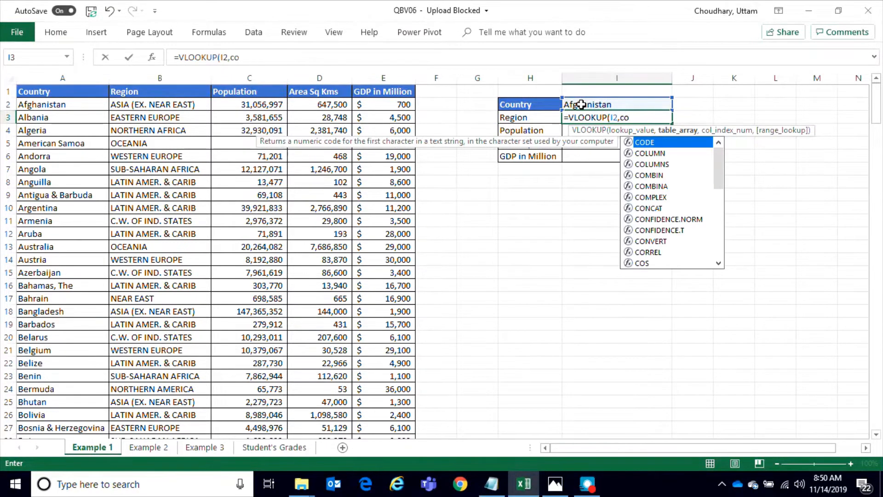
pyautogui.write('un')
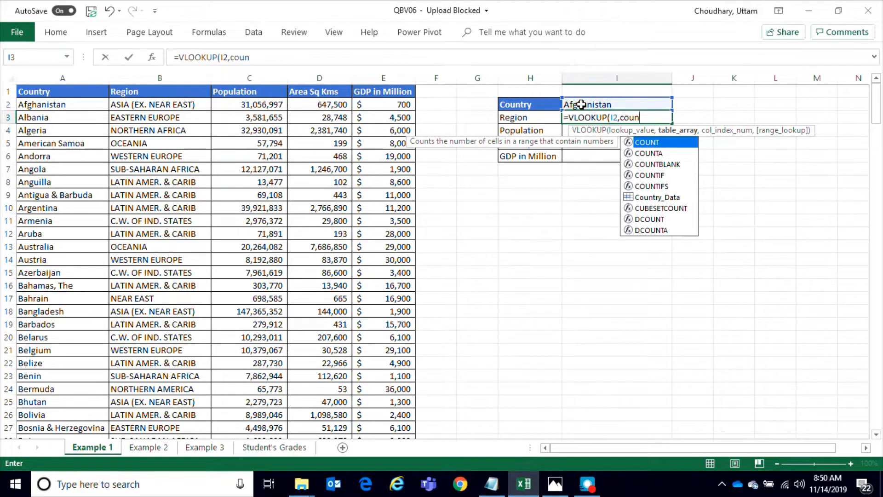
pyautogui.press('Down')
pyautogui.press('Down')
pyautogui.press('Down')
pyautogui.press('Down')
pyautogui.press('Down')
pyautogui.press('Tab')
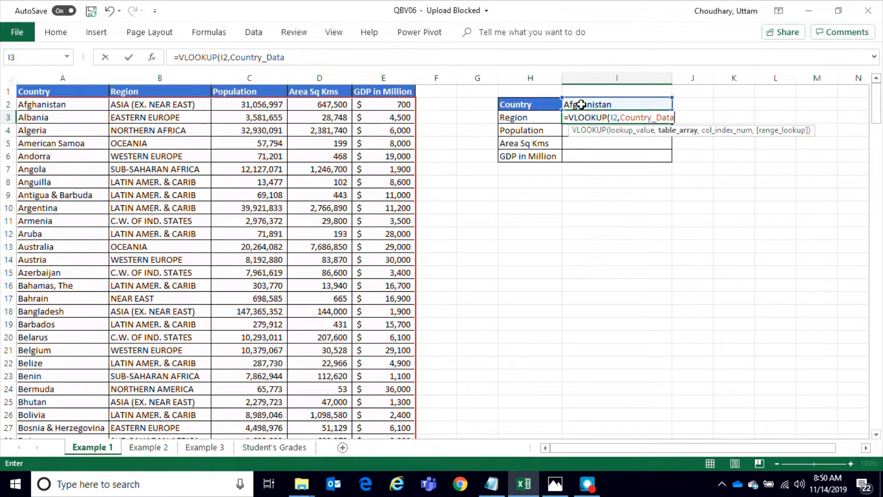
pyautogui.write(',2')
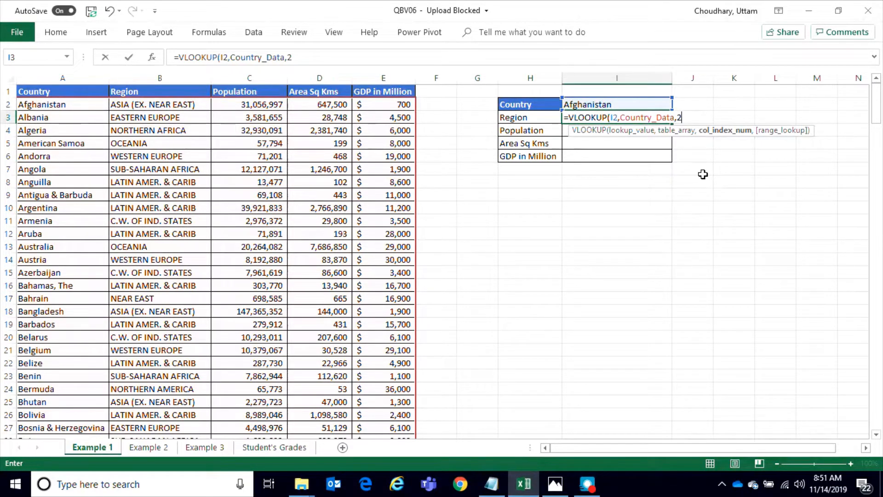
pyautogui.write(',')
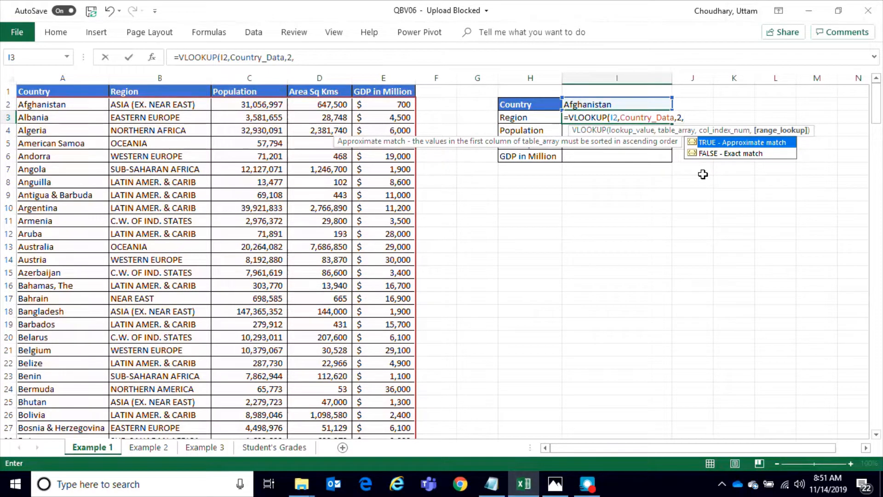
pyautogui.write('0)')
pyautogui.press('Return')
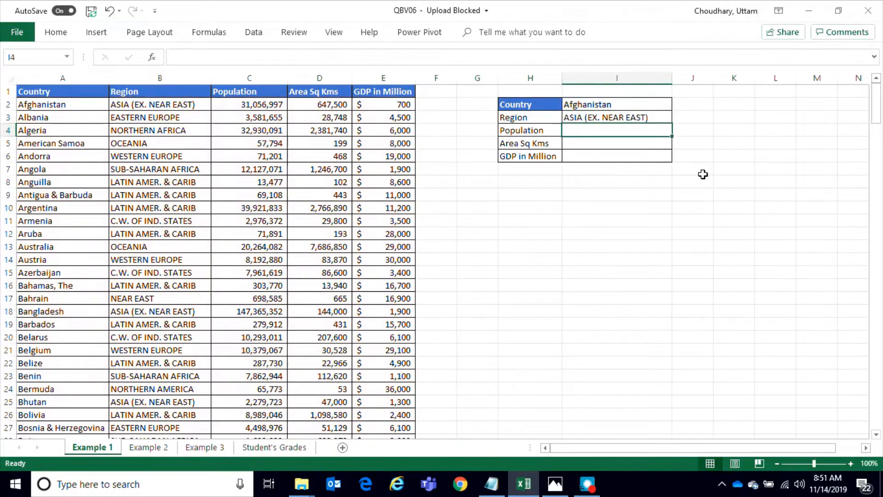
# Step: Review the lookup value and range lookup arguments of the VLOOKUP formula in I3
pyautogui.click(609, 119)
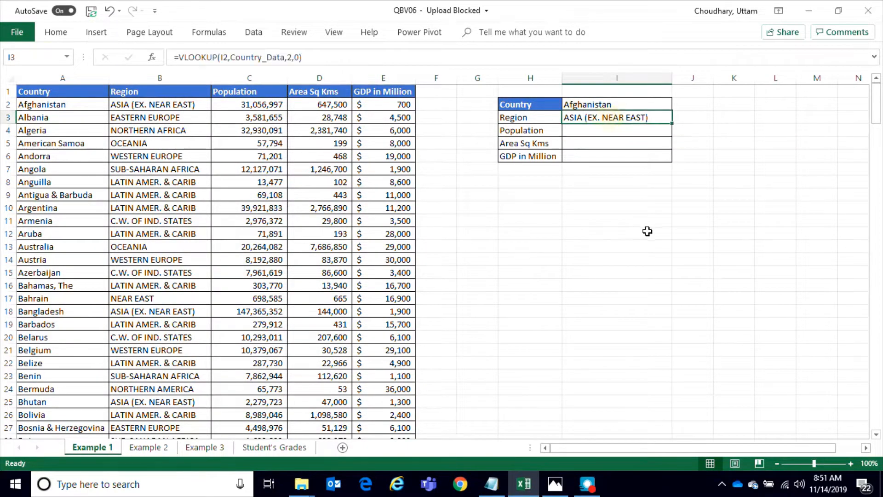
pyautogui.press('F2')
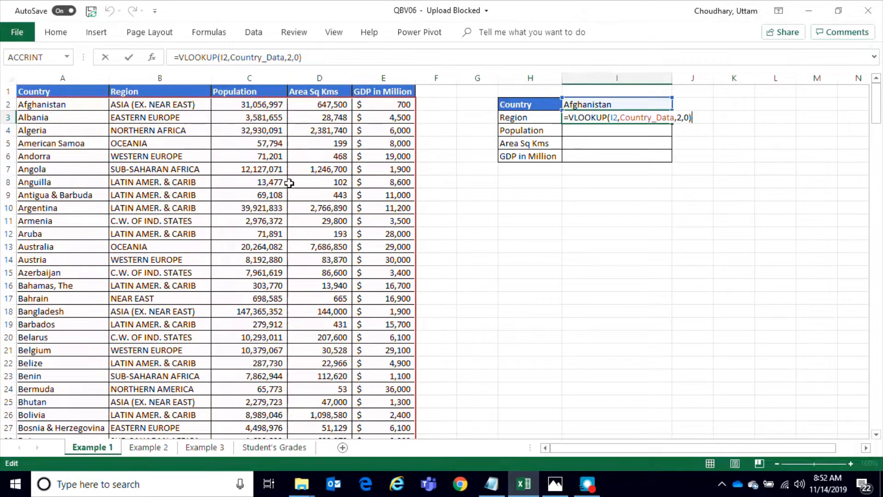
pyautogui.click(614, 118)
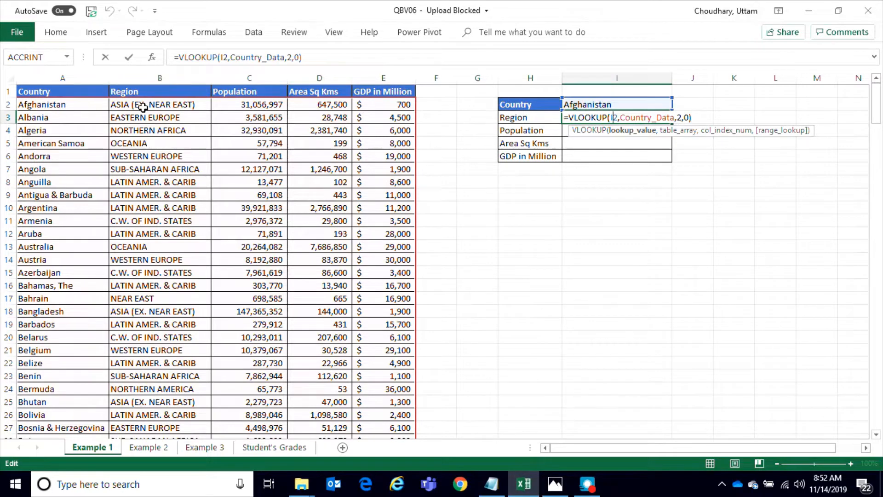
pyautogui.click(686, 118)
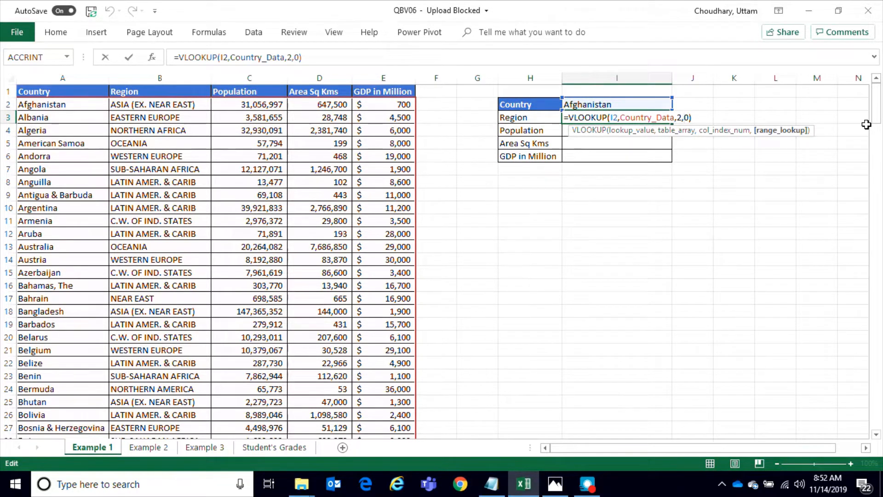
pyautogui.click(703, 119)
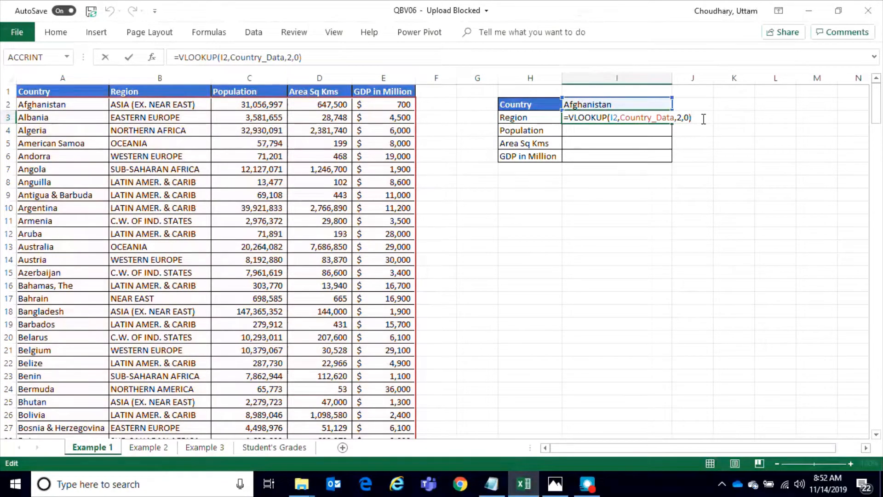
pyautogui.hotkey('ctrl', 'Return')
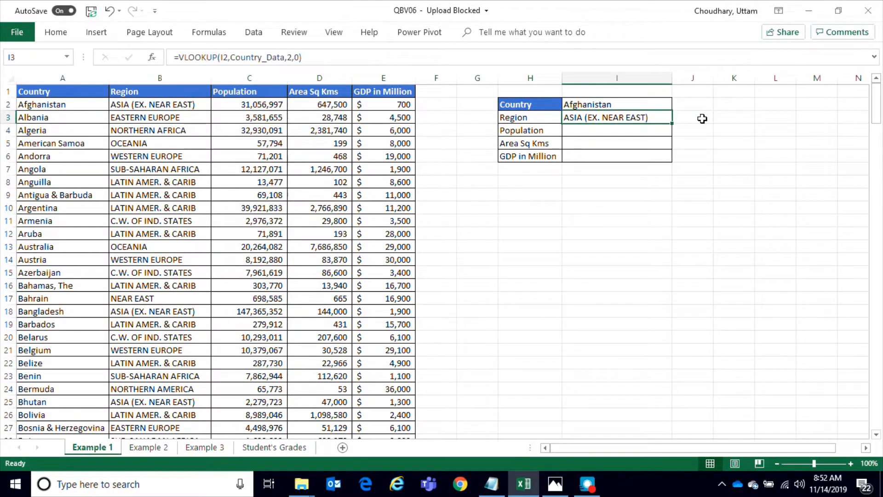
pyautogui.hotkey('ctrl', 'c')
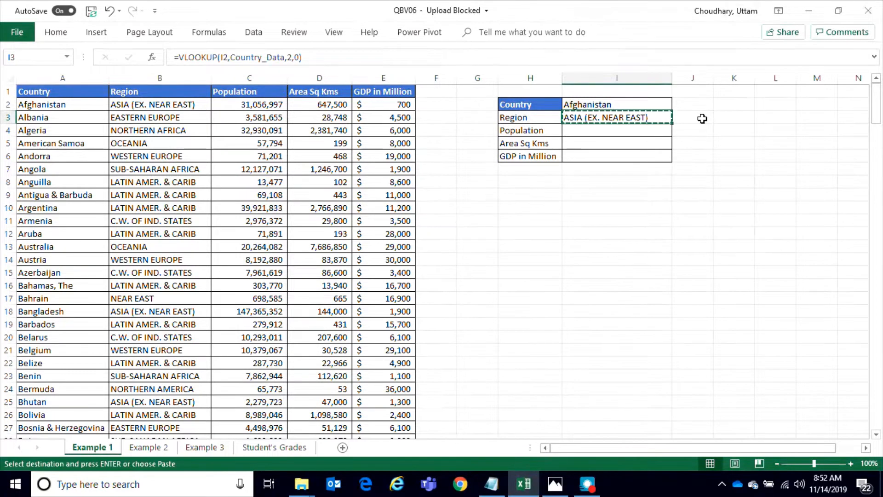
pyautogui.press('Down')
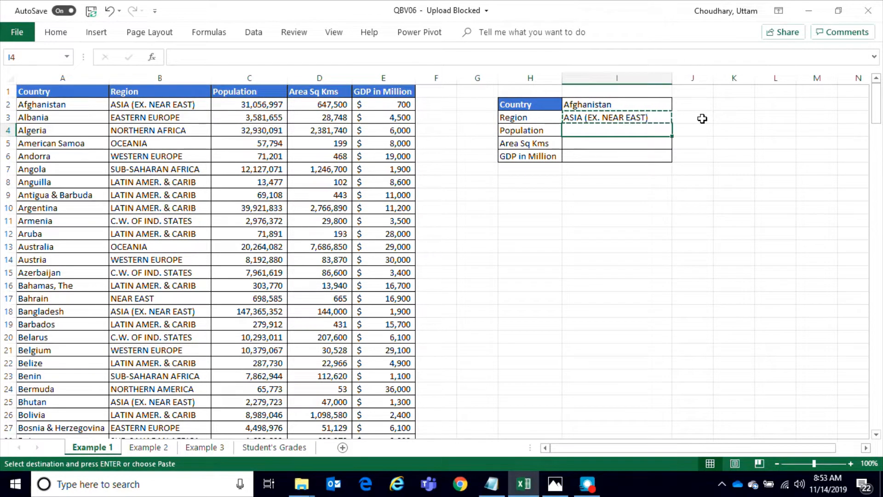
pyautogui.press('Up')
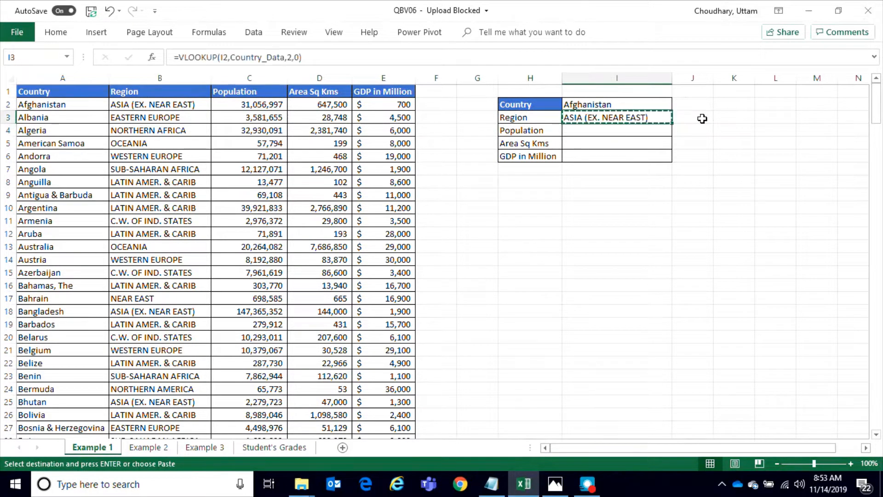
# Step: Make the lookup value in the Region formula in I3 an absolute reference, $I$2
pyautogui.press('F2')
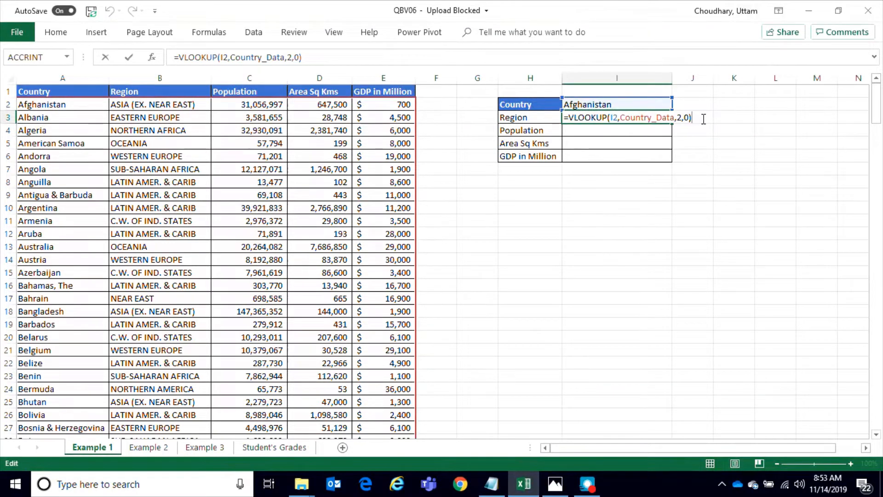
pyautogui.click(614, 118)
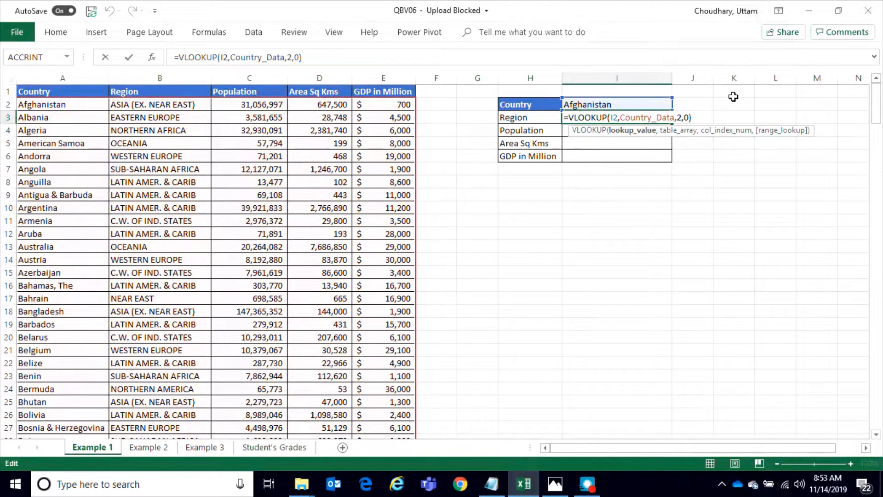
pyautogui.press('F4')
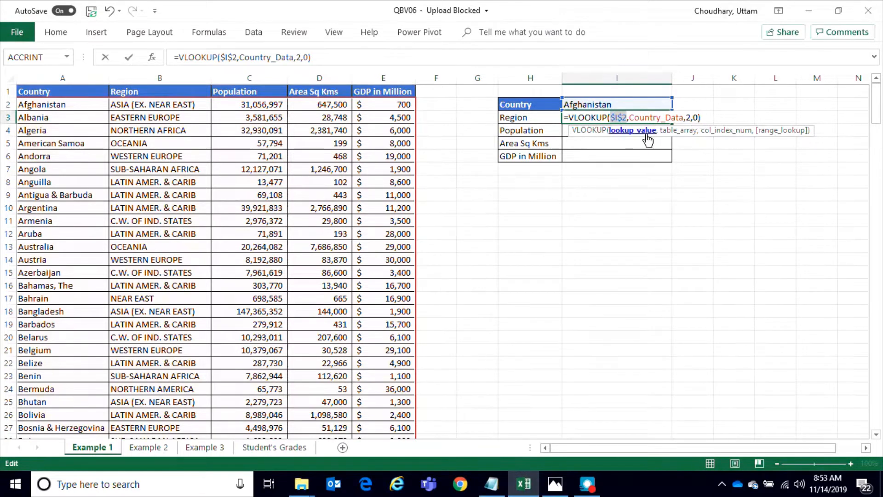
pyautogui.hotkey('ctrl', 'Return')
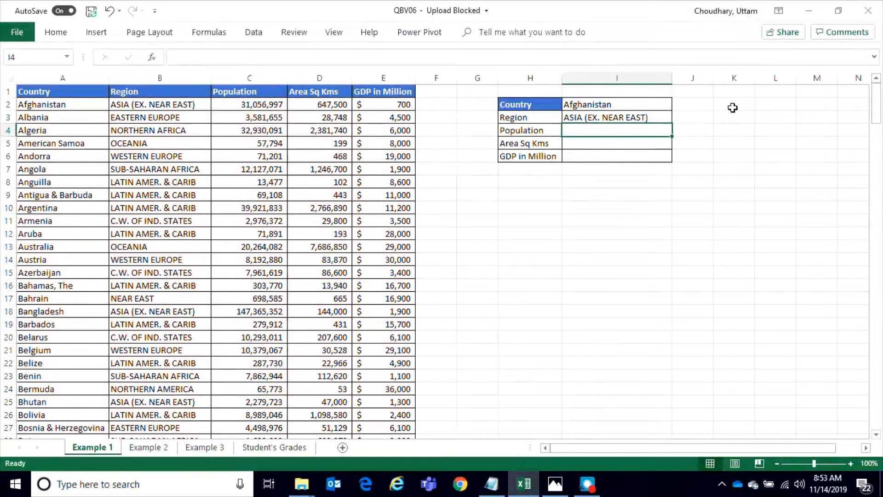
# Step: Copy the Region formula into the Population cell I4 and set its column index to 3
pyautogui.hotkey('ctrl', 'c')
pyautogui.press('Down')
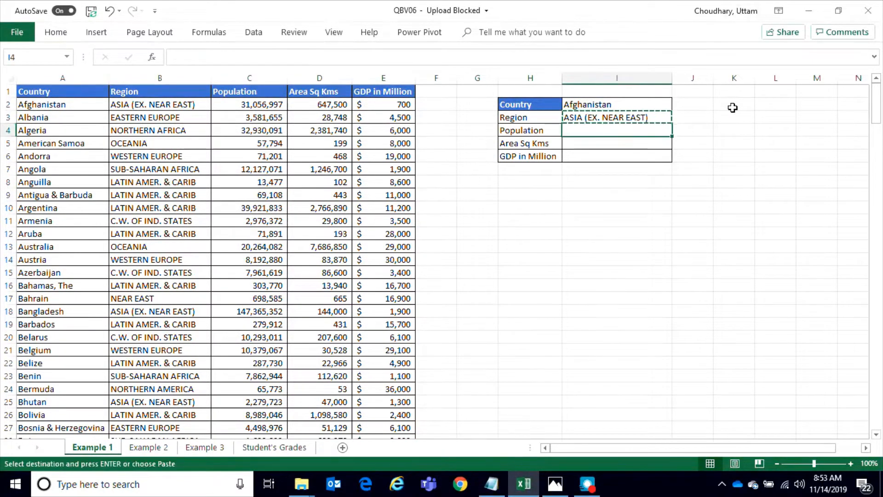
pyautogui.press('Return')
pyautogui.press('F2')
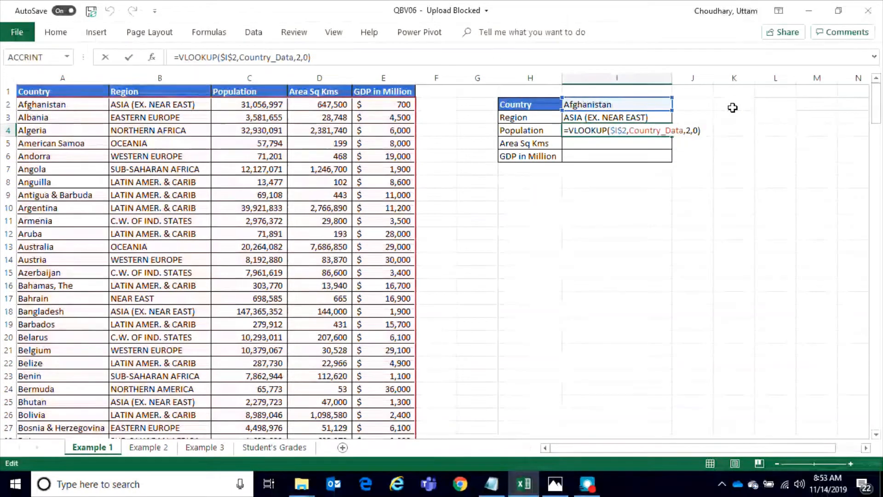
pyautogui.click(690, 132)
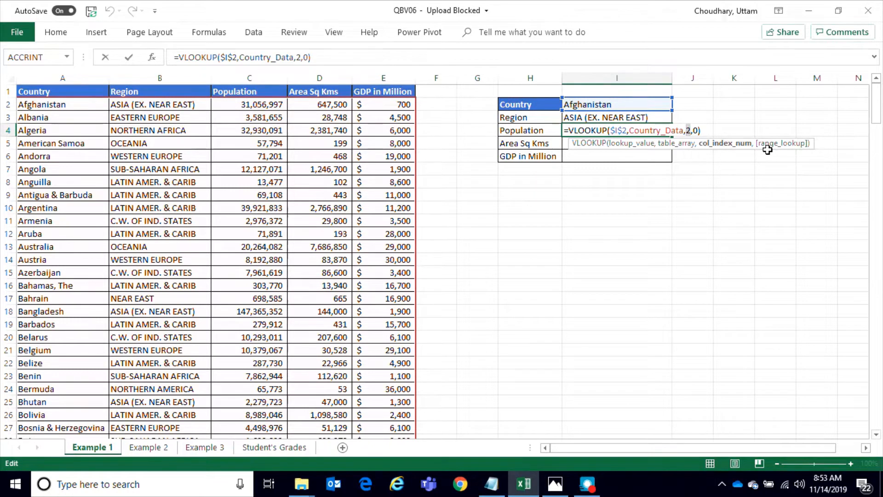
pyautogui.press('Return')
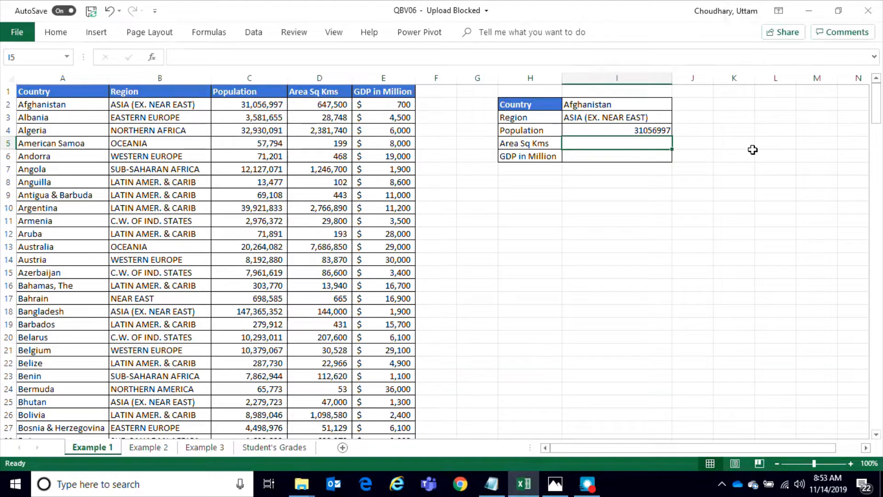
# Step: Copy the Population formula into the Area Sq Kms cell I5 and set its column index to 4
pyautogui.click(654, 129)
pyautogui.hotkey('ctrl', 'c')
pyautogui.press('Down')
pyautogui.press('Return')
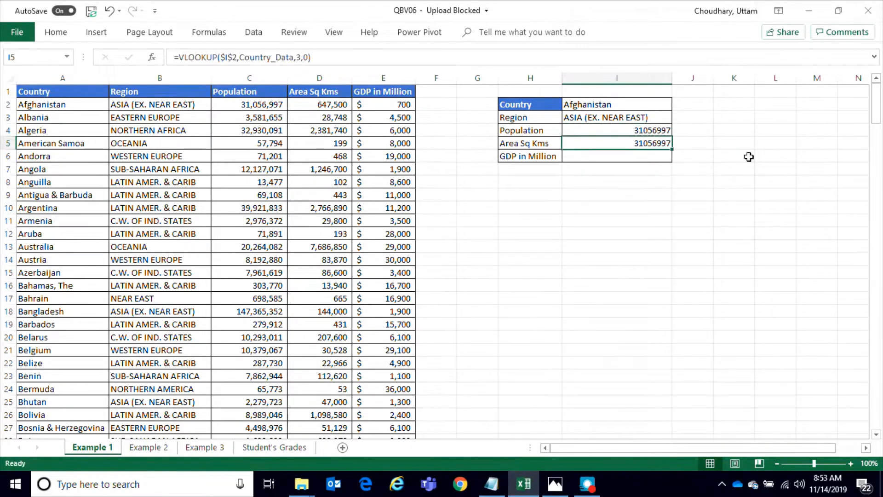
pyautogui.press('F2')
pyautogui.press('Left')
pyautogui.press('Left')
pyautogui.press('Left')
pyautogui.press('Left')
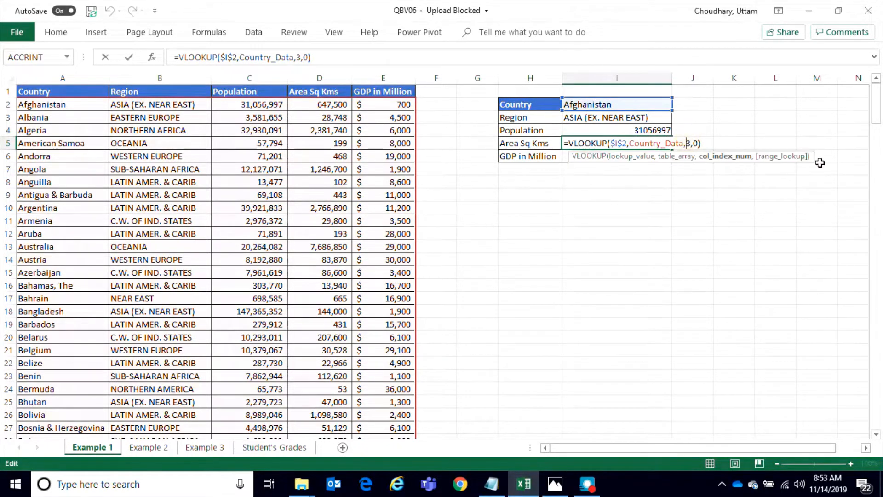
pyautogui.press('Delete')
pyautogui.write('4')
pyautogui.press('Return')
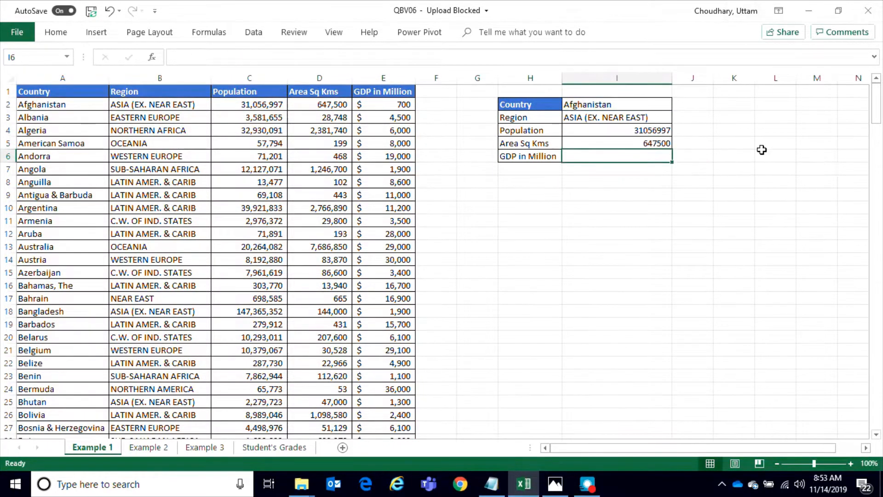
# Step: Copy the Area Sq Kms formula into the GDP in Million cell I6 and set its column index to 5
pyautogui.click(629, 140)
pyautogui.hotkey('ctrl', 'c')
pyautogui.press('Down')
pyautogui.press('Return')
pyautogui.press('F2')
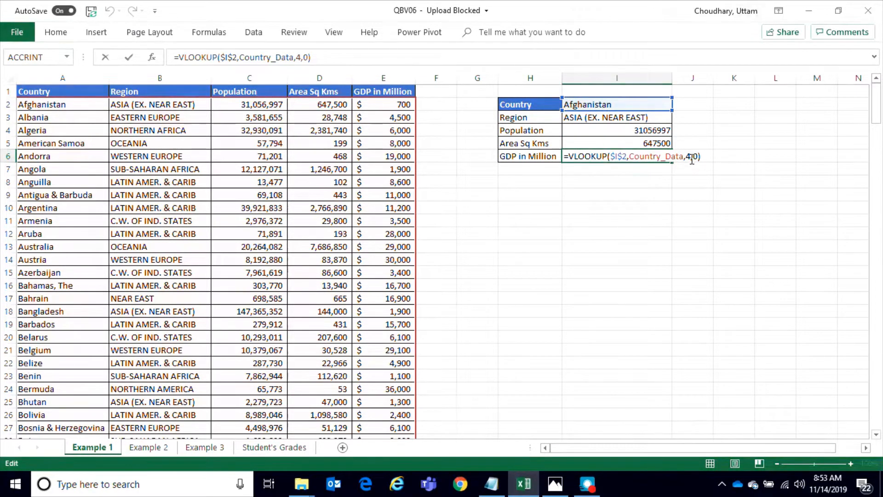
pyautogui.press('Left')
pyautogui.press('Left')
pyautogui.press('Left')
pyautogui.press('BackSpace')
pyautogui.write('5')
pyautogui.press('Return')
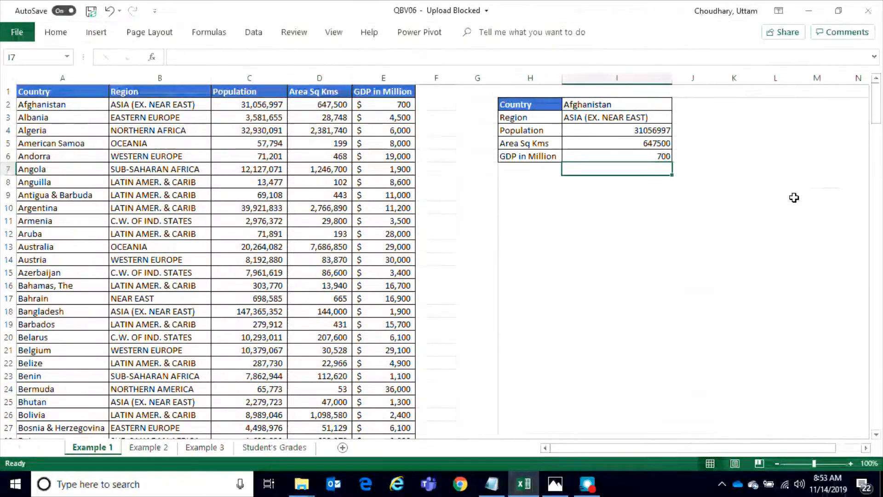
# Step: Format the Population result in I4 with the comma style and no decimal places
pyautogui.click(612, 130)
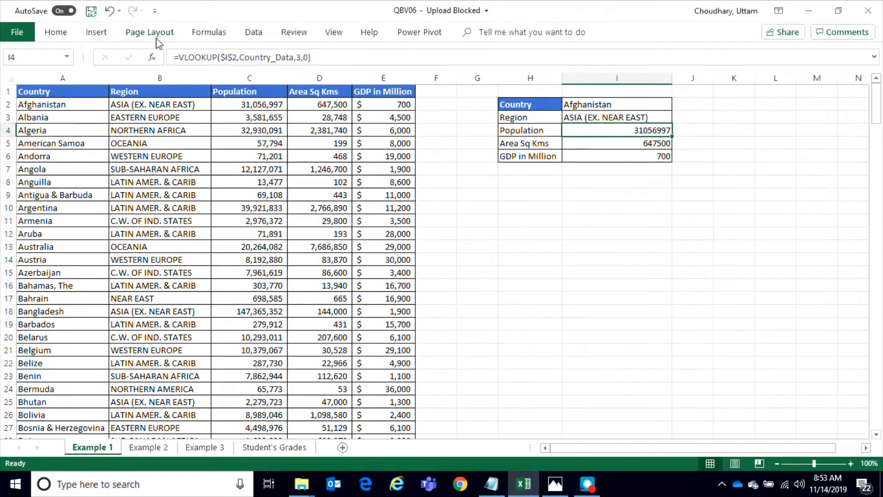
pyautogui.click(57, 33)
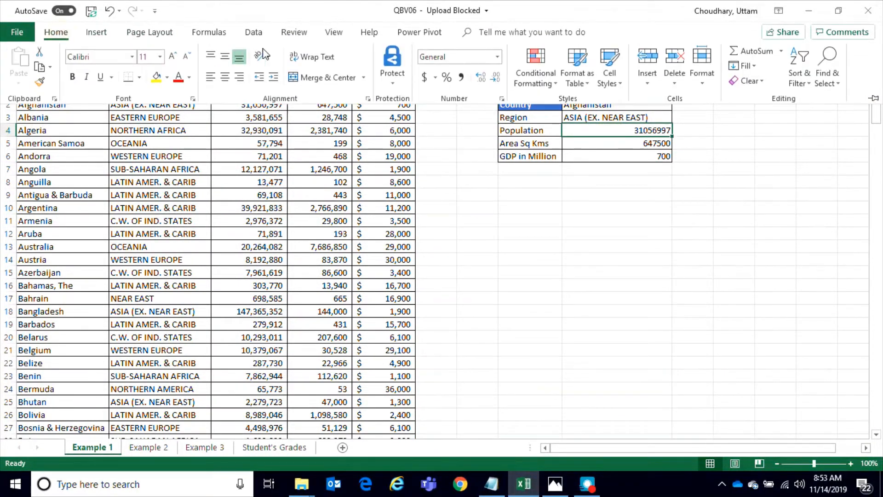
pyautogui.click(461, 78)
pyautogui.click(497, 81)
pyautogui.click(497, 81)
# Step: Format the Area Sq Kms result in I5 with the comma style and no decimal places
pyautogui.click(606, 143)
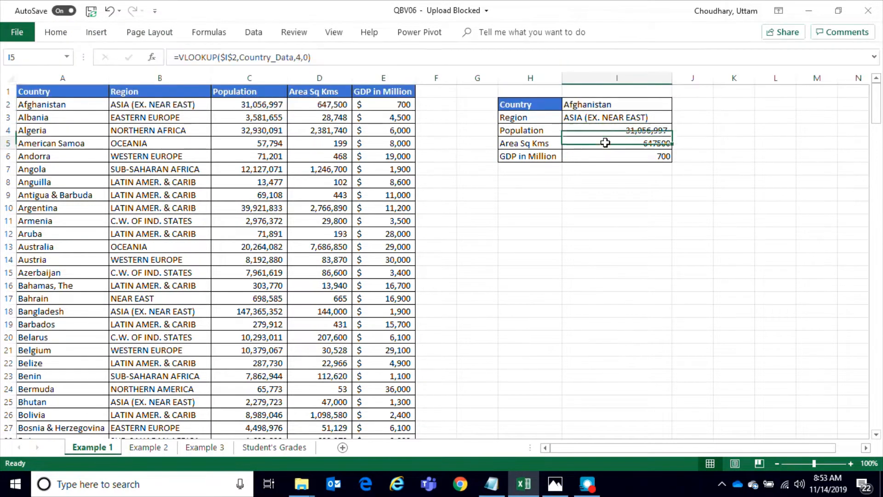
pyautogui.click(56, 33)
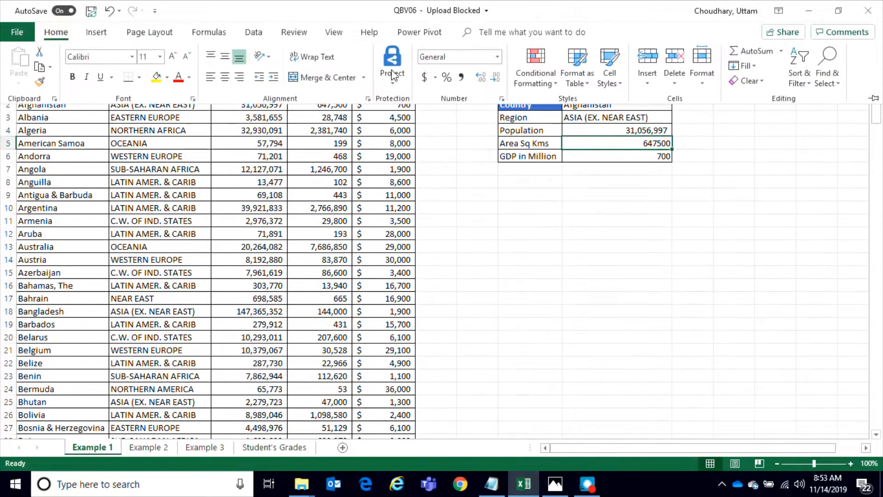
pyautogui.click(461, 77)
pyautogui.click(496, 79)
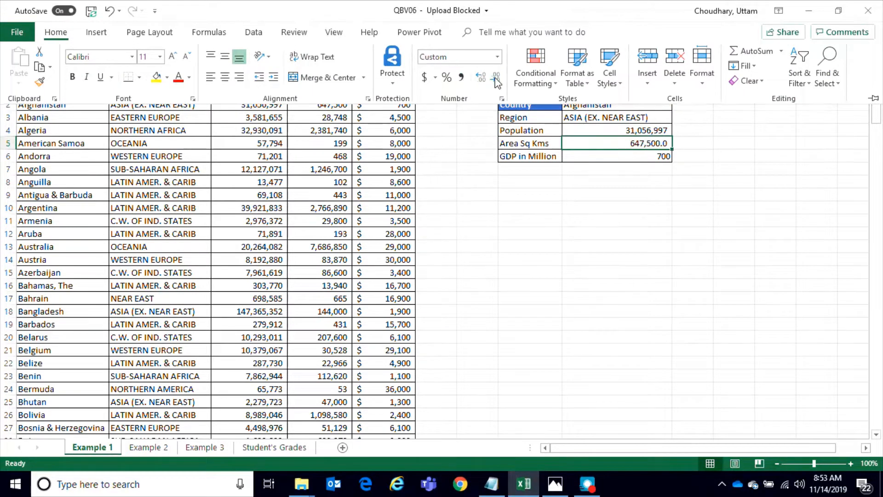
pyautogui.click(496, 79)
# Step: Format the GDP in Million result in I6 as dollar accounting values with no decimal places
pyautogui.click(600, 157)
pyautogui.click(598, 156)
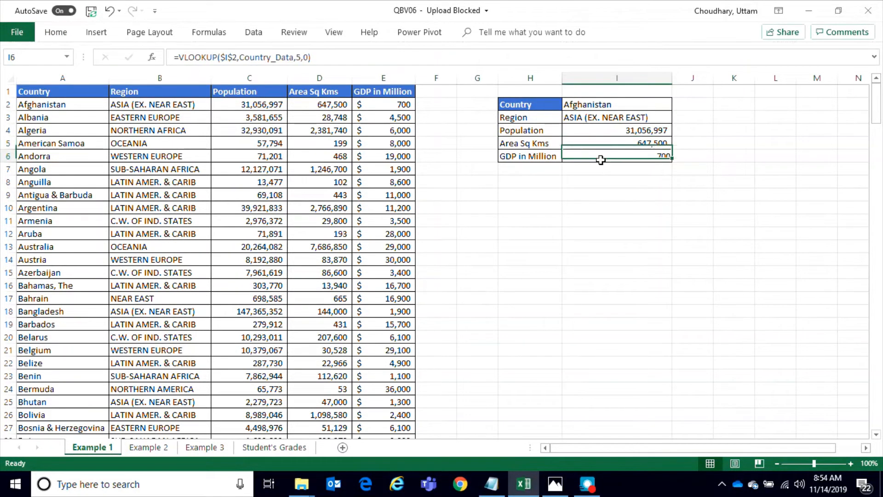
pyautogui.click(56, 33)
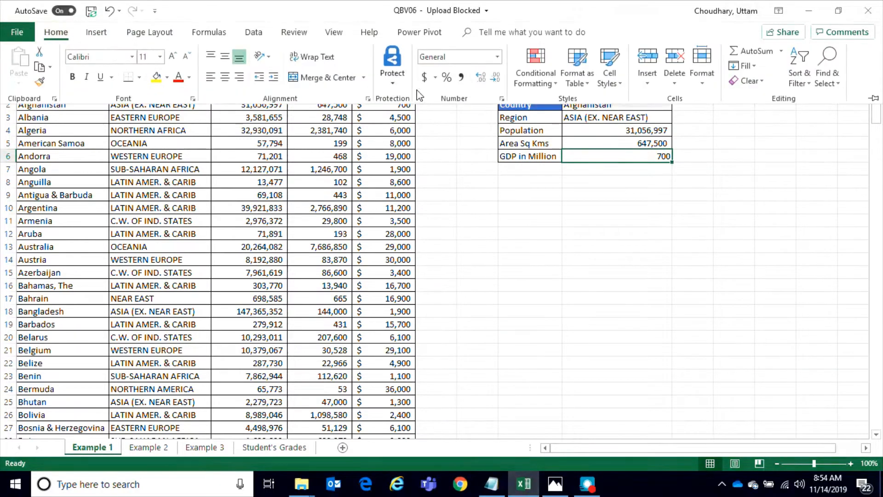
pyautogui.click(426, 78)
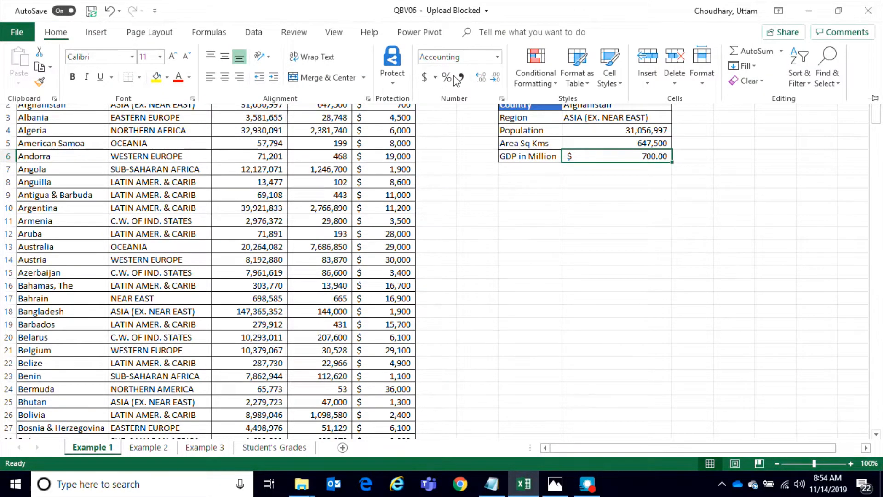
pyautogui.click(496, 79)
pyautogui.click(496, 79)
pyautogui.click(593, 193)
pyautogui.moveTo(611, 118); pyautogui.dragTo(606, 151)
pyautogui.click(58, 31)
pyautogui.click(593, 157)
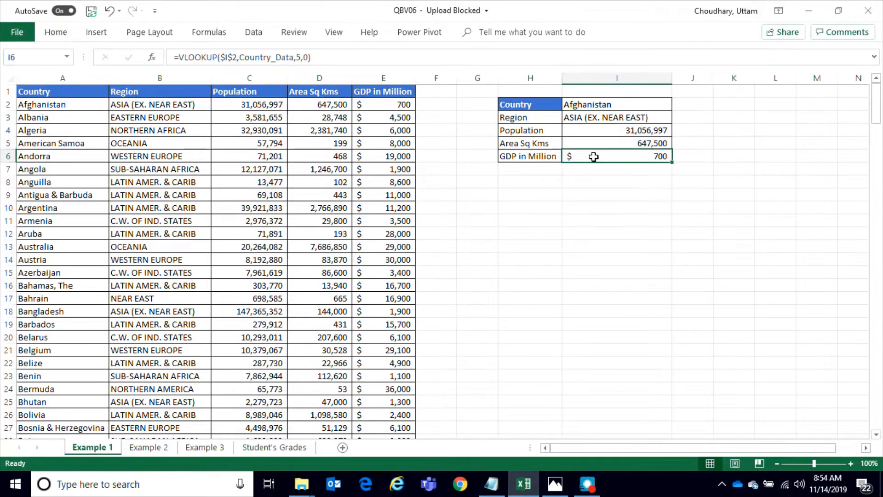
pyautogui.click(589, 105)
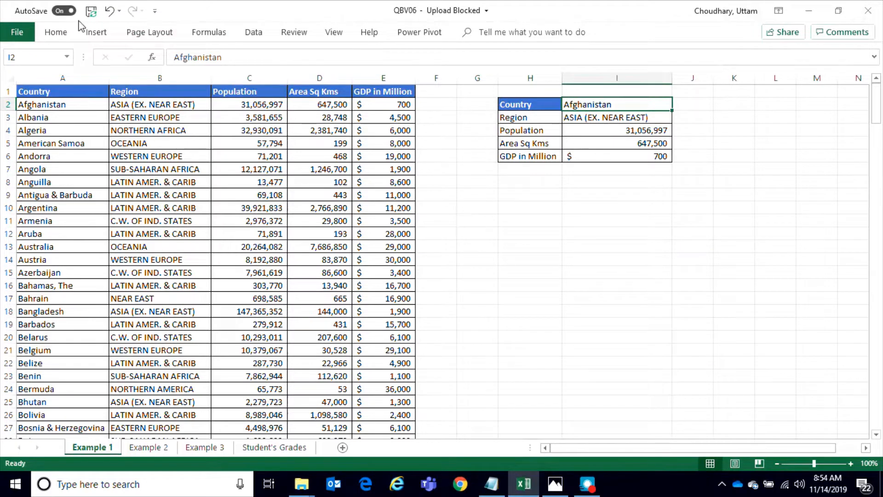
pyautogui.click(268, 33)
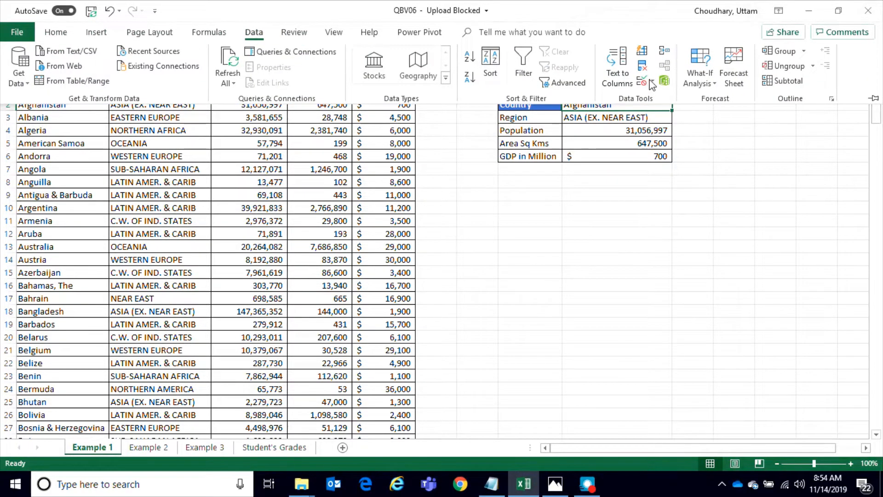
pyautogui.click(651, 83)
pyautogui.click(668, 95)
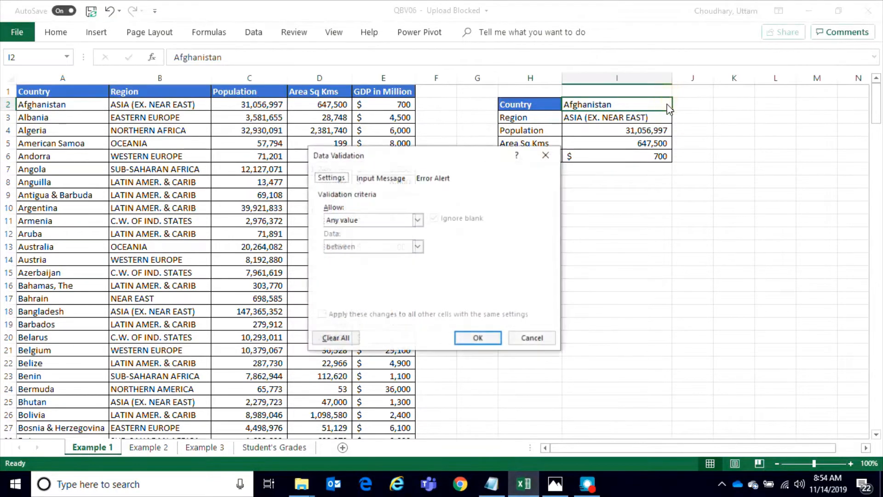
pyautogui.click(418, 220)
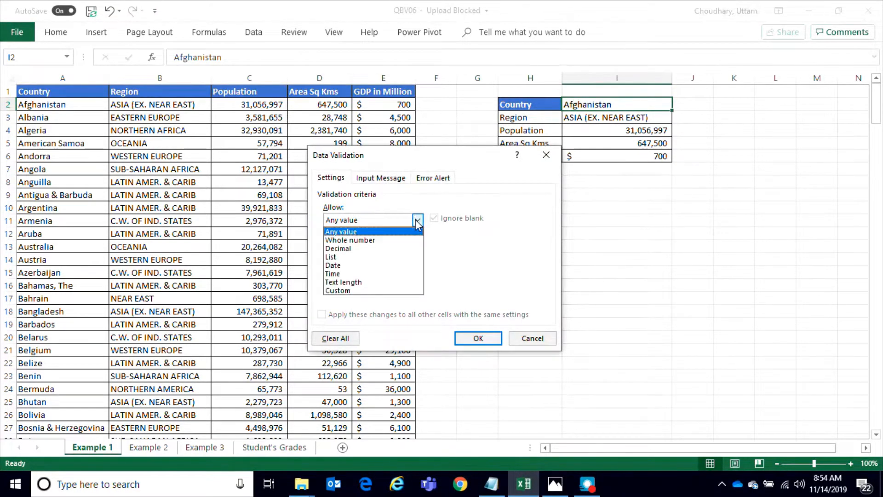
pyautogui.click(371, 258)
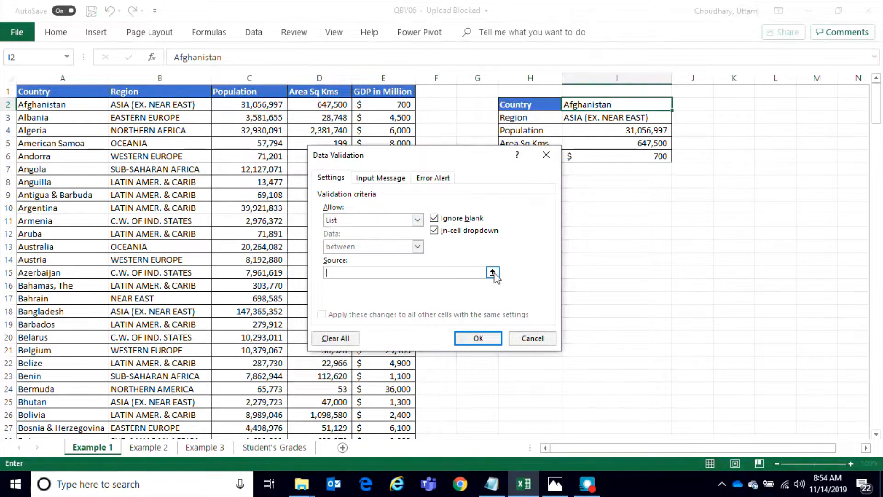
pyautogui.click(492, 273)
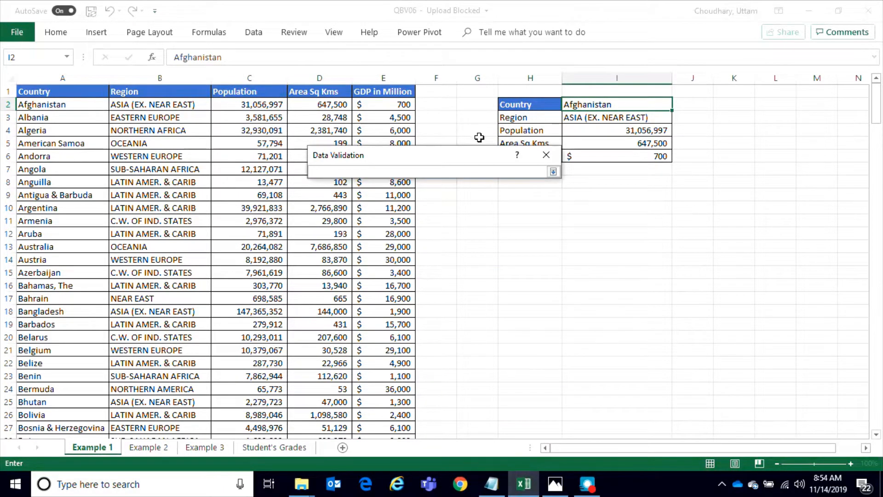
pyautogui.click(546, 155)
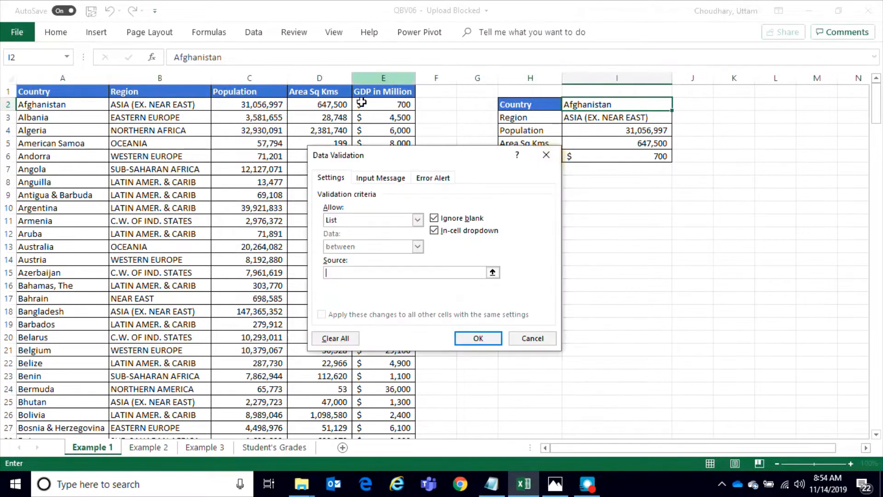
pyautogui.click(535, 338)
pyautogui.click(56, 32)
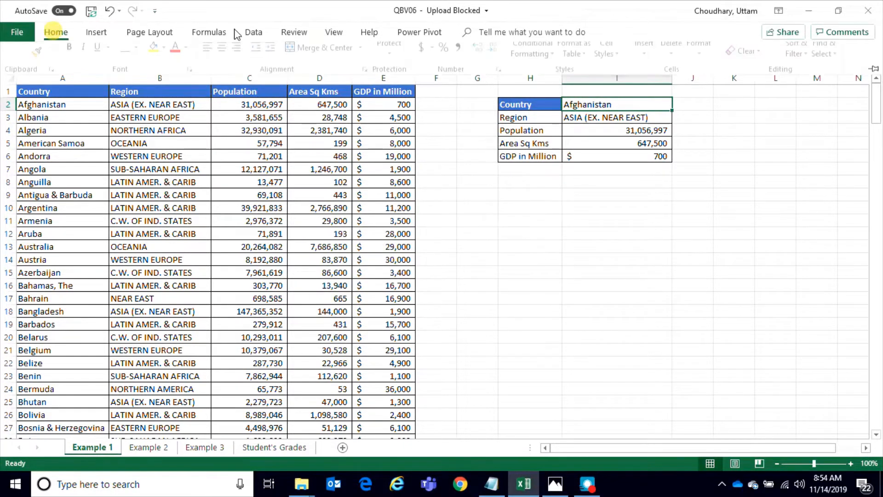
# Step: Restrict the Country cell I2 with list data validation sourced from the country names in $A$2:$A$228
pyautogui.click(254, 32)
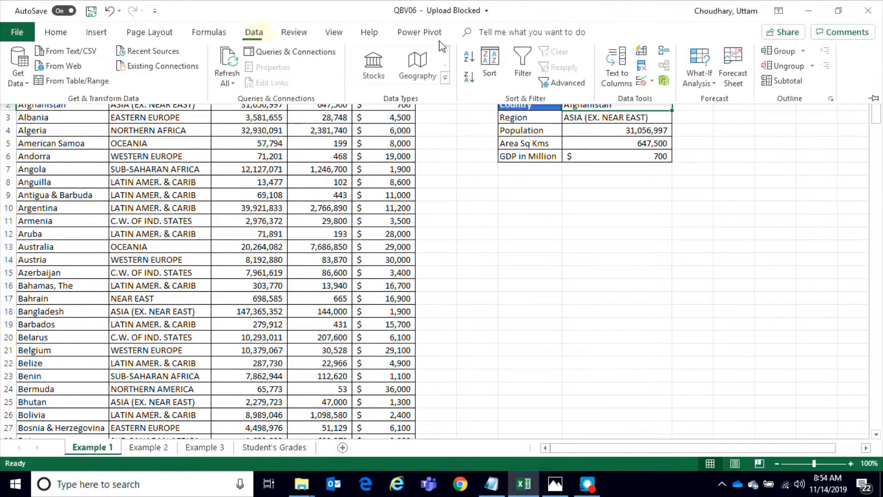
pyautogui.click(653, 82)
pyautogui.click(667, 98)
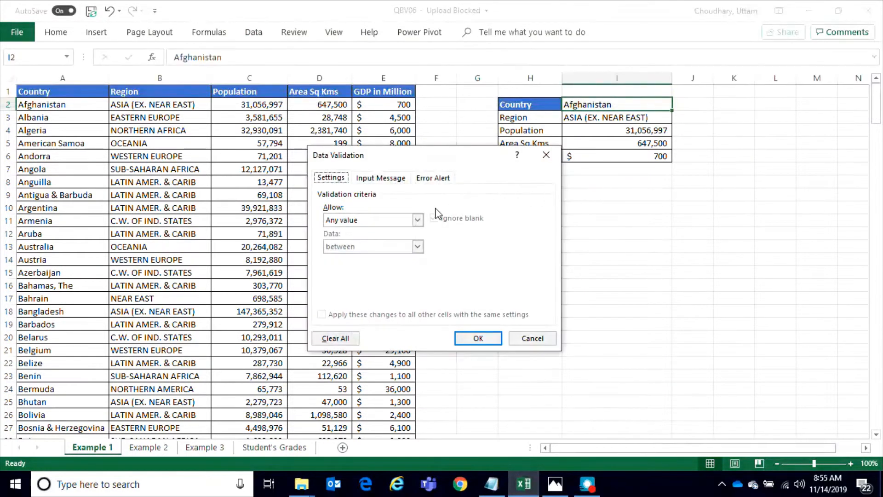
pyautogui.click(418, 220)
pyautogui.click(360, 255)
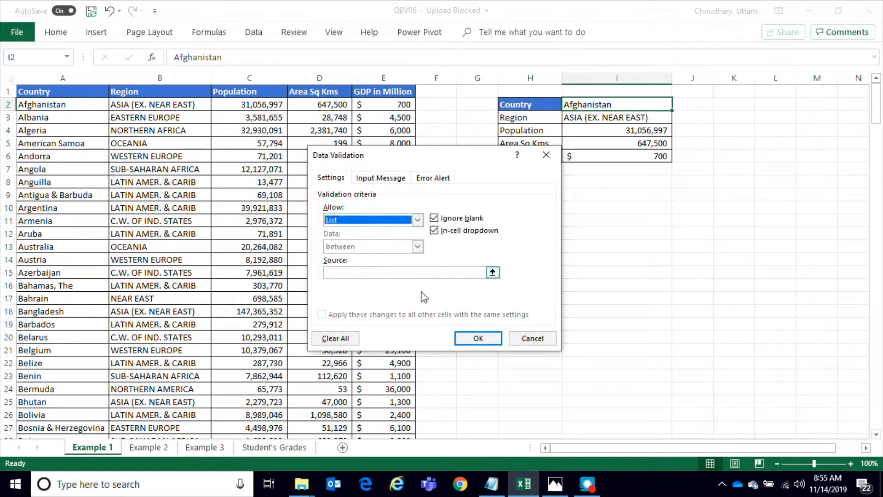
pyautogui.click(493, 272)
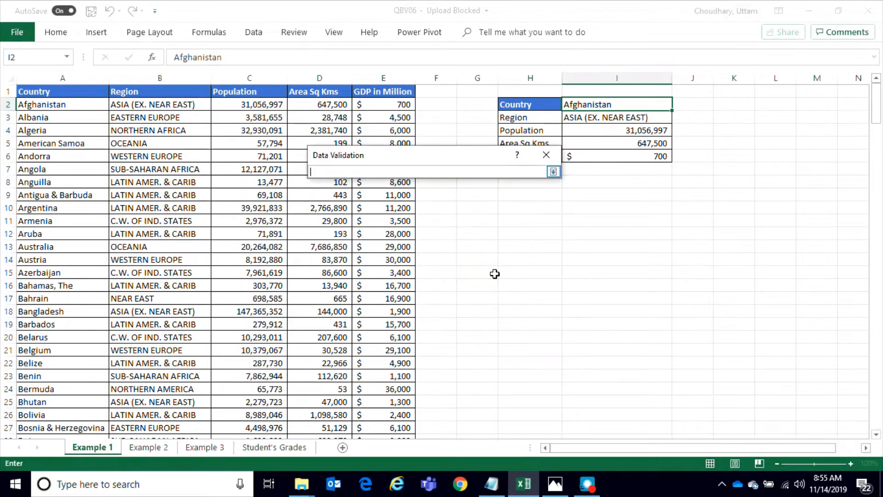
pyautogui.click(68, 106)
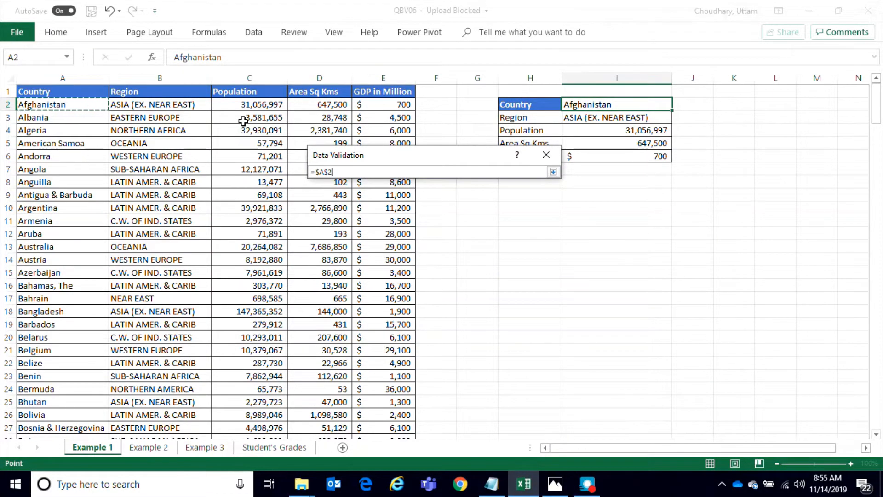
pyautogui.hotkey('ctrl', 'shift', 'Down')
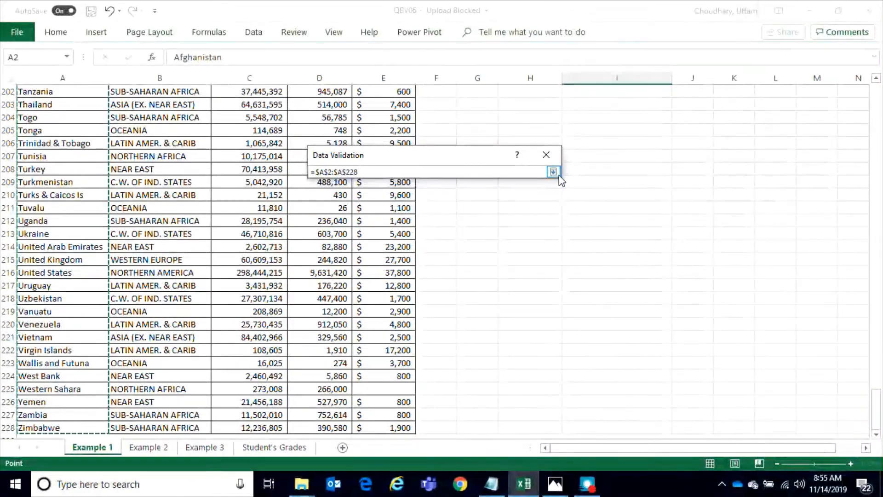
pyautogui.click(553, 171)
pyautogui.click(486, 342)
# Step: Test the Country dropdown in I2 by choosing Argentina and after it Australia
pyautogui.scroll(12, 645, 230)
pyautogui.moveTo(879, 335); pyautogui.dragTo(874, 90)
pyautogui.click(605, 129)
pyautogui.click(641, 104)
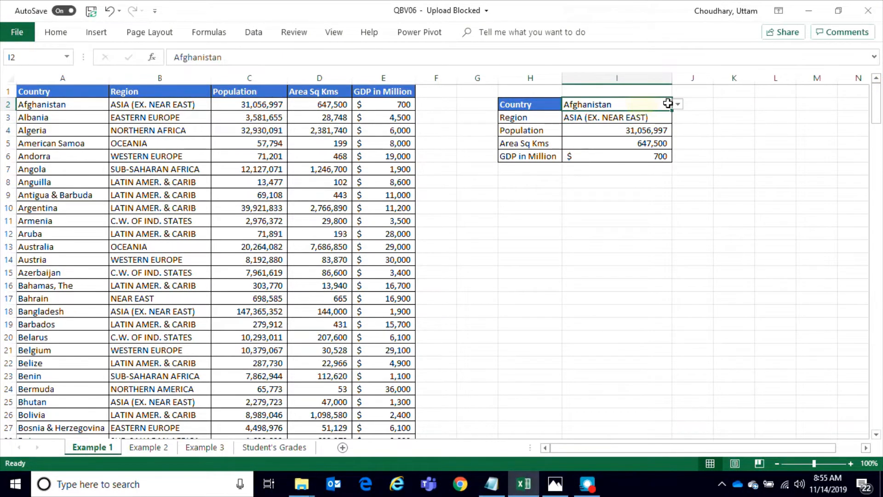
pyautogui.click(678, 104)
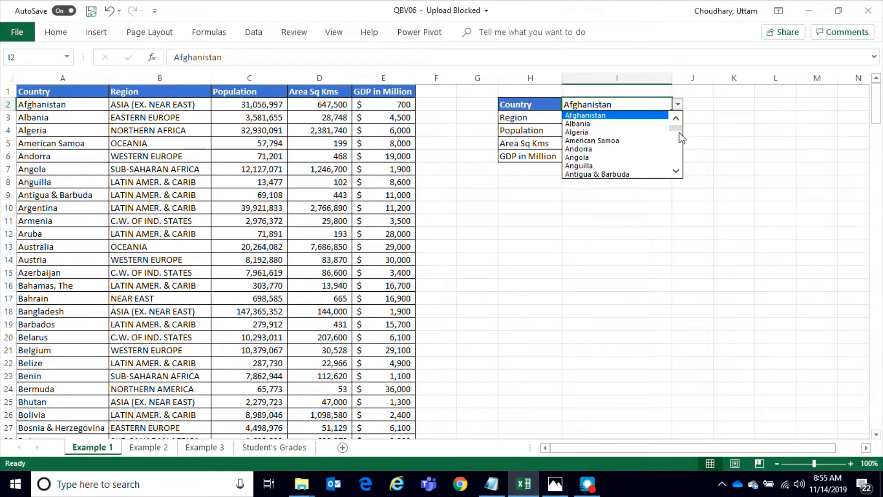
pyautogui.click(675, 171)
pyautogui.click(675, 172)
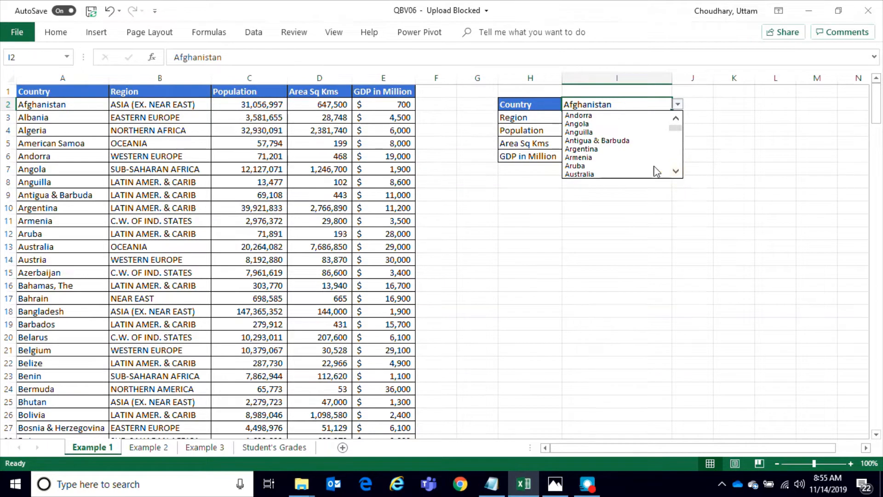
pyautogui.click(604, 149)
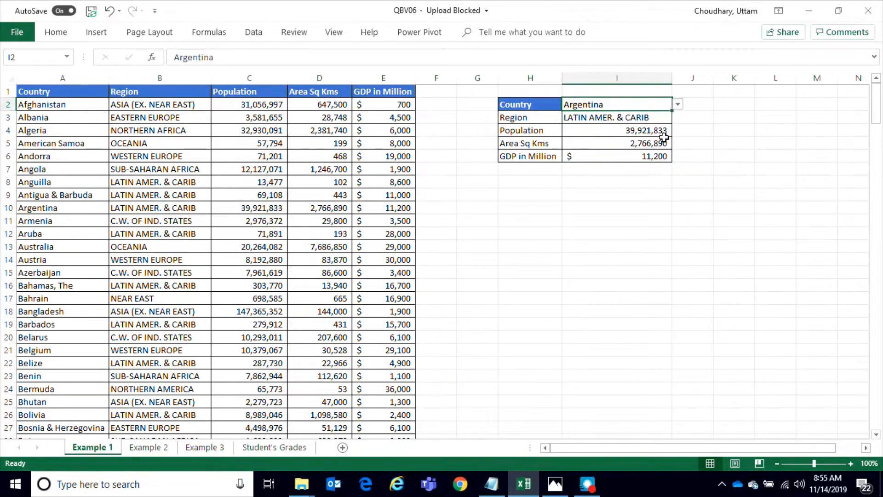
pyautogui.click(679, 105)
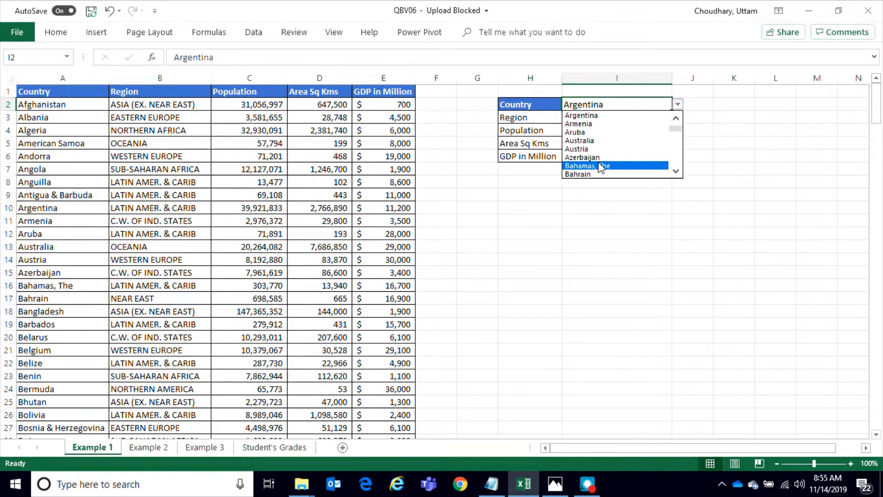
pyautogui.click(594, 144)
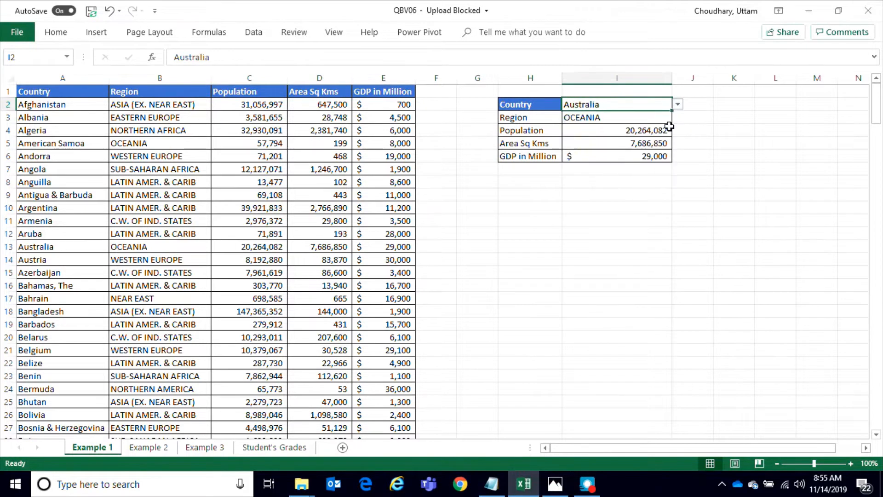
# Step: Choose Bermuda from the Country dropdown in I2
pyautogui.click(677, 105)
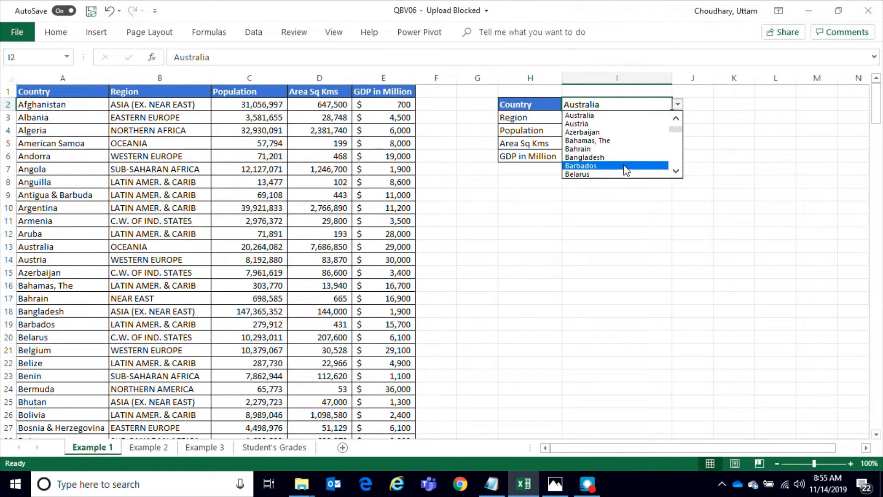
pyautogui.click(679, 172)
pyautogui.click(679, 172)
pyautogui.click(678, 171)
pyautogui.click(679, 172)
pyautogui.click(679, 172)
pyautogui.click(679, 172)
pyautogui.click(678, 172)
pyautogui.click(598, 150)
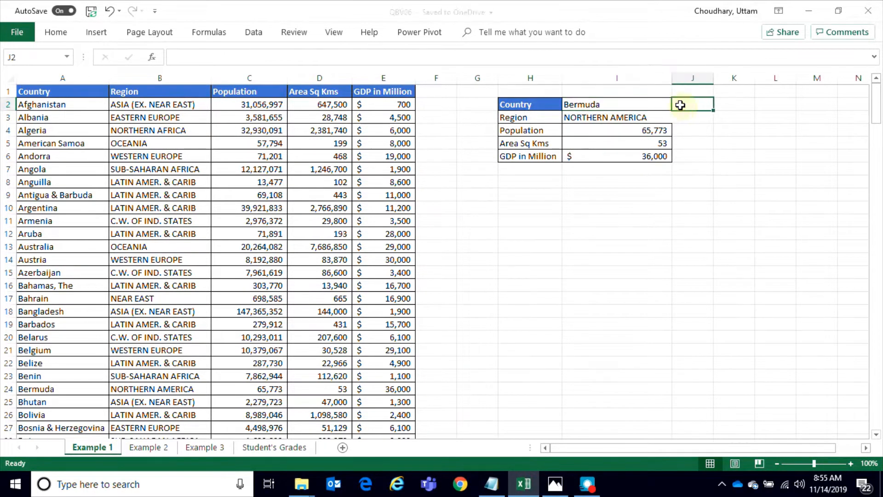
# Step: Change the country in I2 to Bolivia using its dropdown list
pyautogui.click(677, 104)
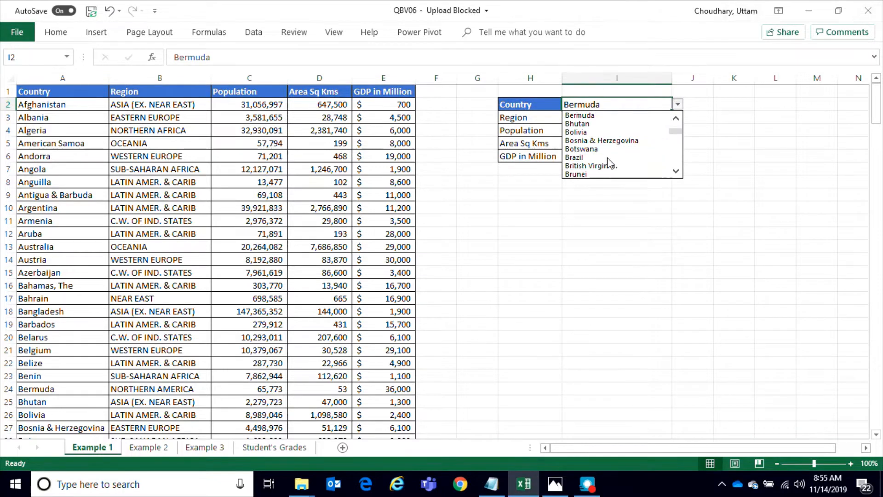
pyautogui.click(597, 132)
pyautogui.click(614, 118)
pyautogui.click(622, 106)
# Step: Set the Country cell I2 to Burundi from the dropdown list
pyautogui.click(678, 106)
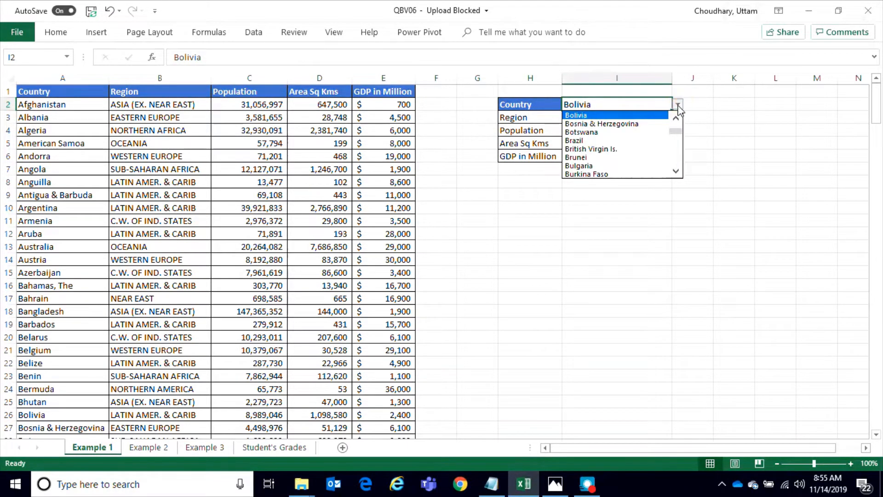
pyautogui.click(676, 171)
pyautogui.click(676, 171)
pyautogui.click(675, 171)
pyautogui.click(675, 171)
pyautogui.click(676, 171)
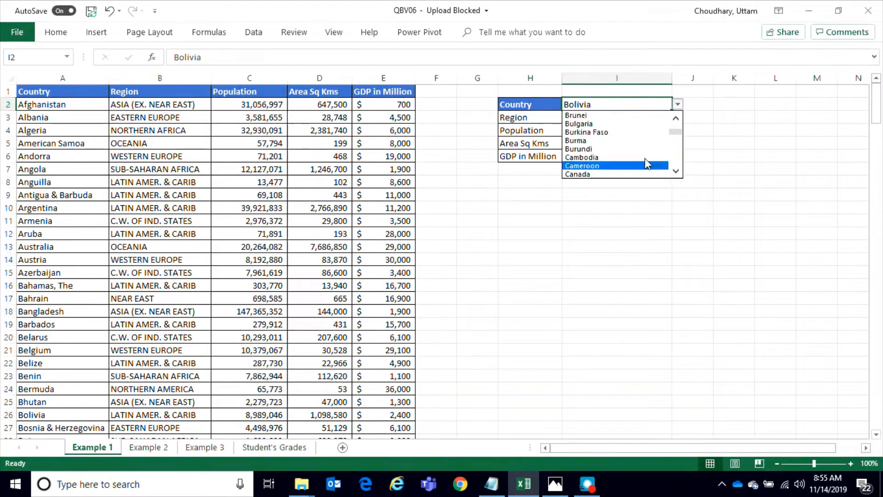
pyautogui.click(606, 149)
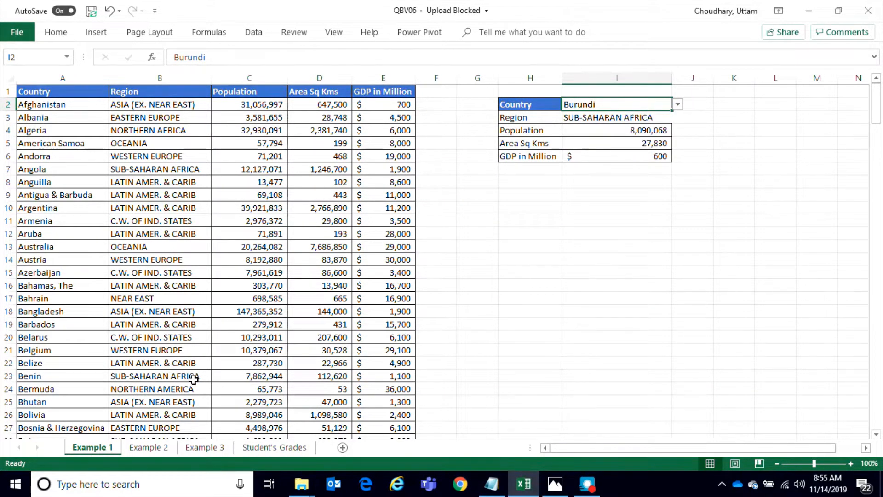
pyautogui.click(162, 447)
pyautogui.click(91, 447)
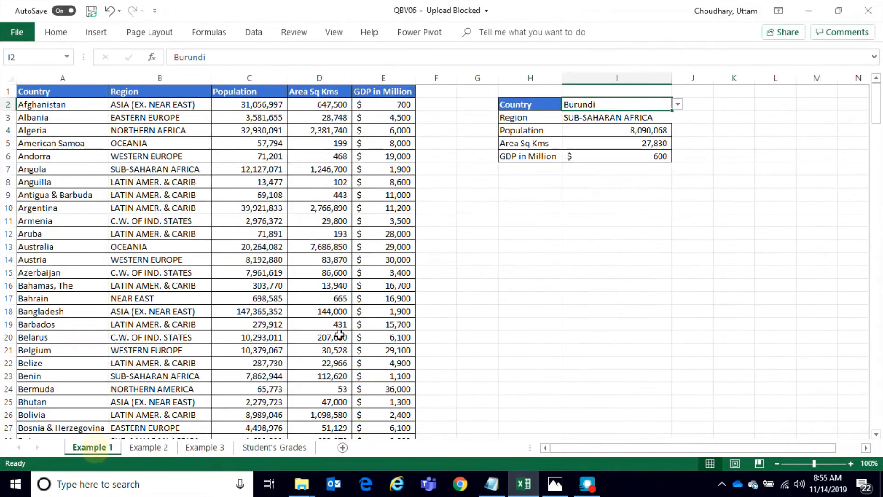
pyautogui.click(619, 140)
pyautogui.click(637, 120)
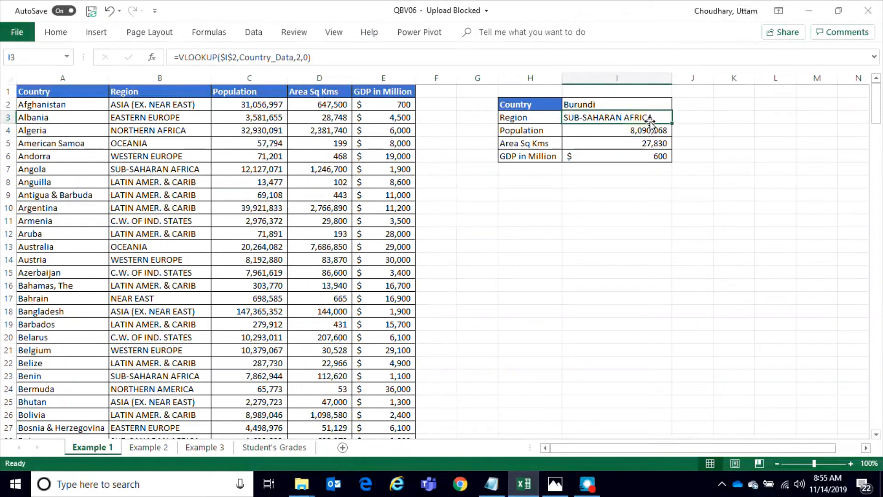
pyautogui.click(631, 153)
# Step: Remove the range_lookup argument from the Region VLOOKUP formula in I3 and re-enter it as 0
pyautogui.click(630, 115)
pyautogui.click(304, 59)
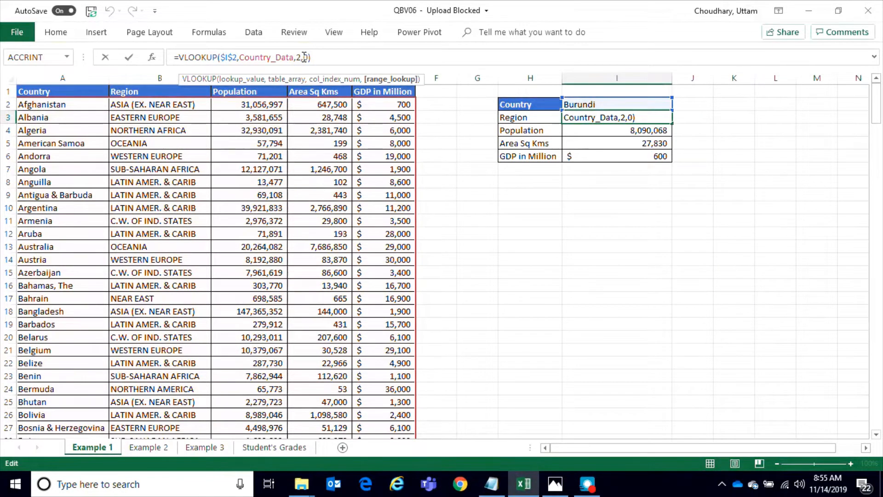
pyautogui.moveTo(626, 118); pyautogui.dragTo(633, 117)
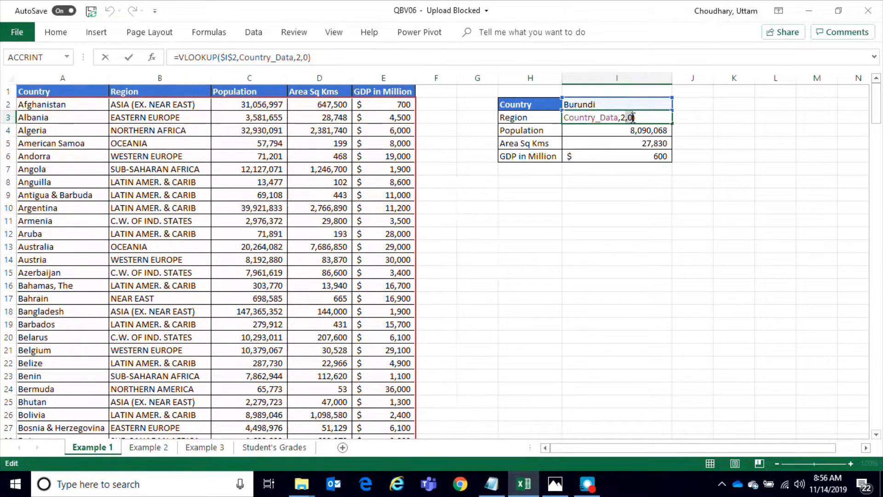
pyautogui.click(626, 118)
pyautogui.click(696, 117)
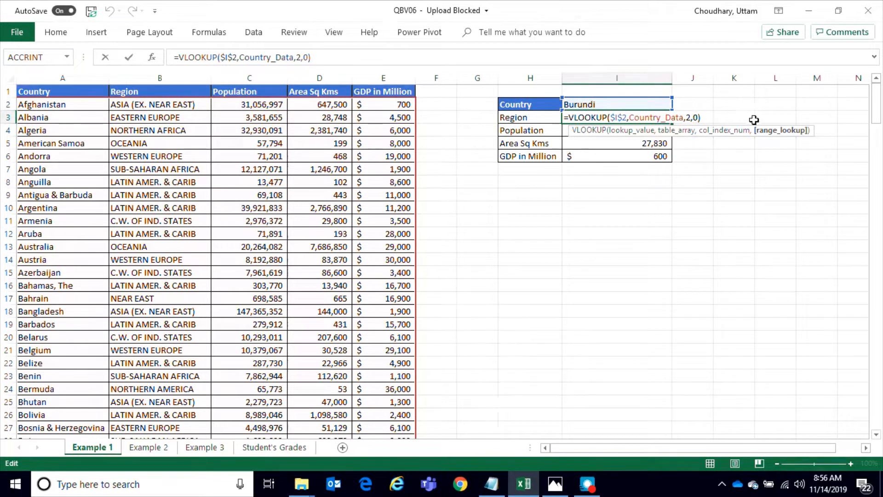
pyautogui.press('Delete')
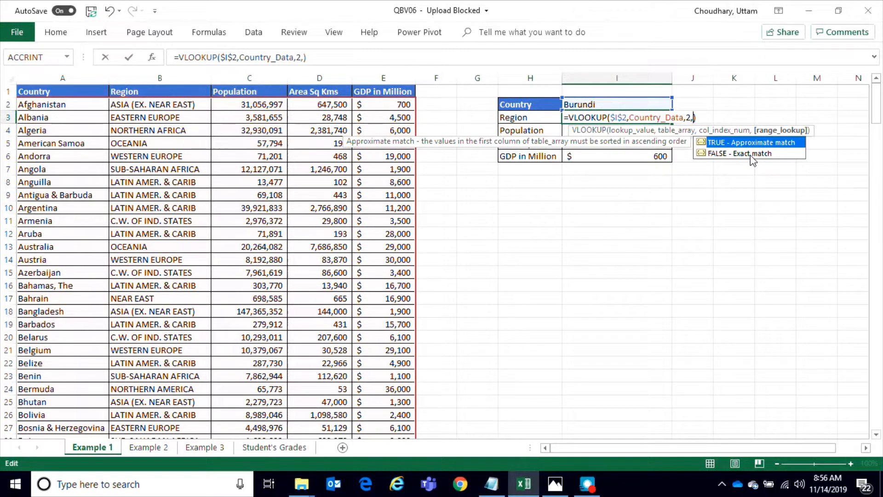
pyautogui.write('0')
pyautogui.press('Return')
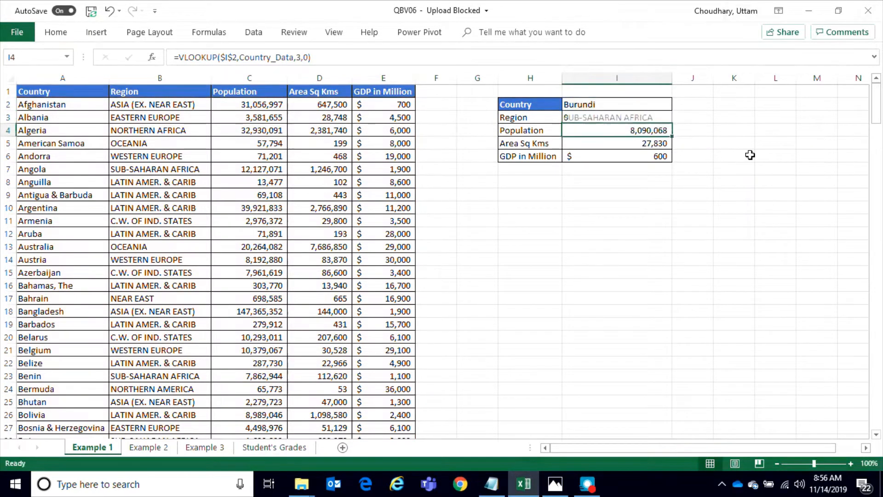
# Step: Open the Example 2 sheet and examine the Name, Sales and Commission % columns of the sales table
pyautogui.click(149, 447)
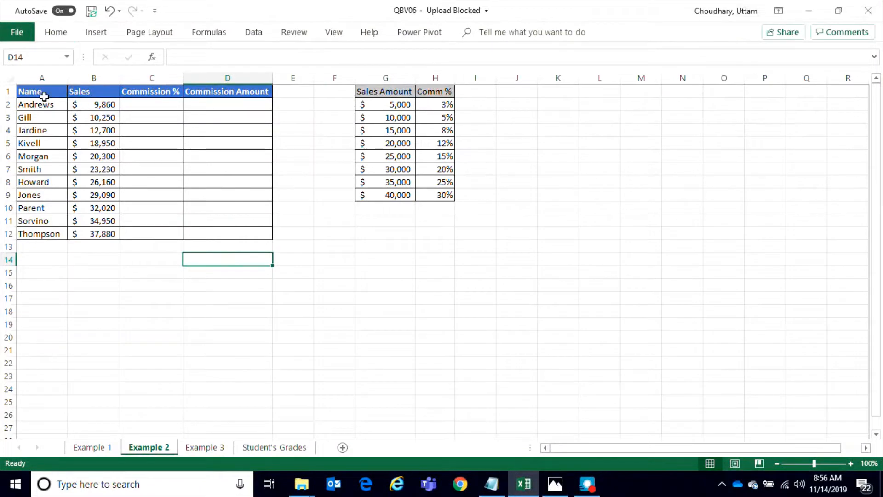
pyautogui.moveTo(37, 92); pyautogui.dragTo(216, 222)
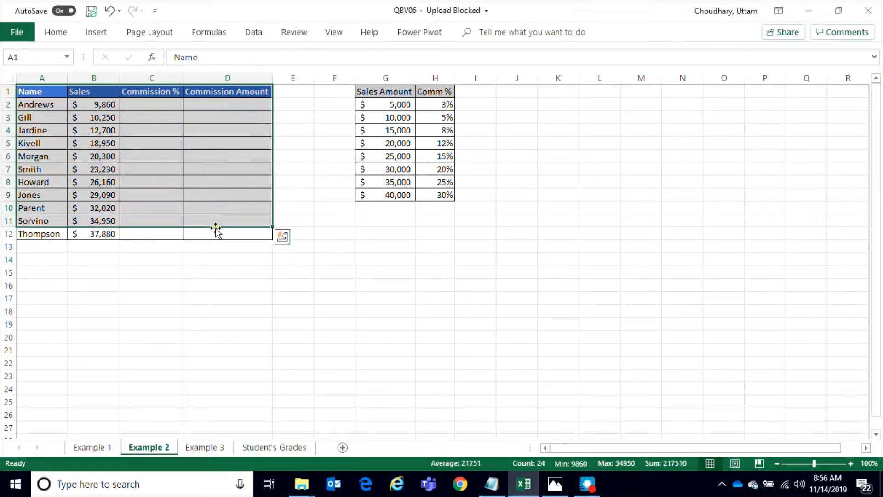
pyautogui.click(189, 219)
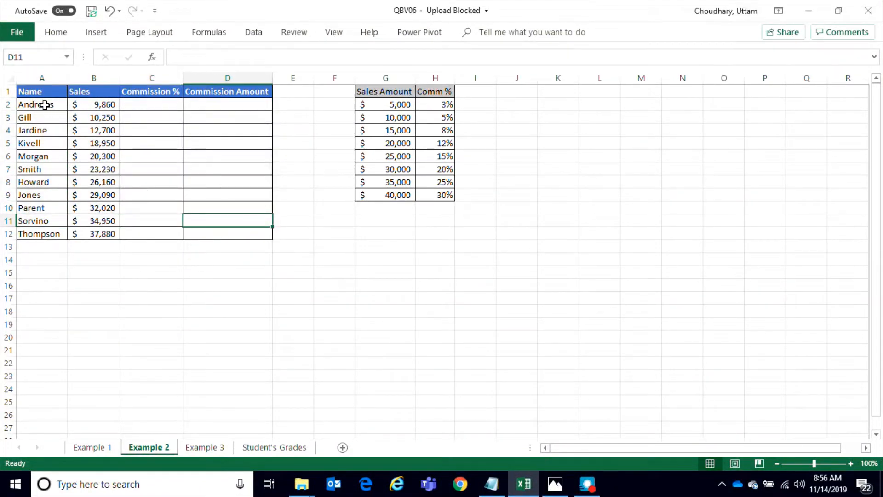
pyautogui.moveTo(43, 104); pyautogui.dragTo(43, 234)
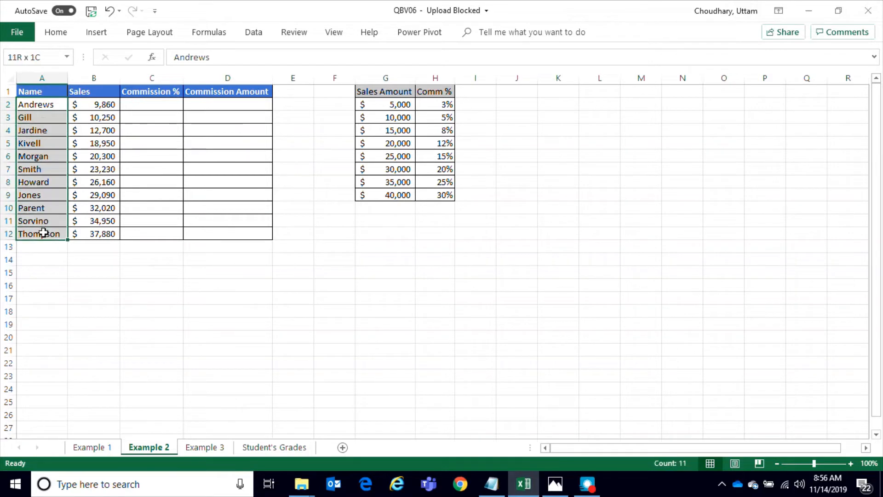
pyautogui.moveTo(94, 108); pyautogui.dragTo(100, 233)
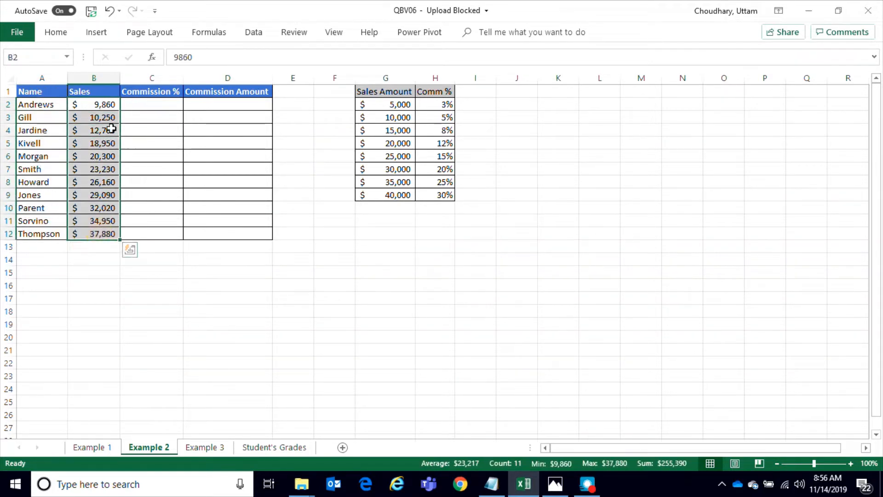
pyautogui.click(105, 107)
pyautogui.click(146, 101)
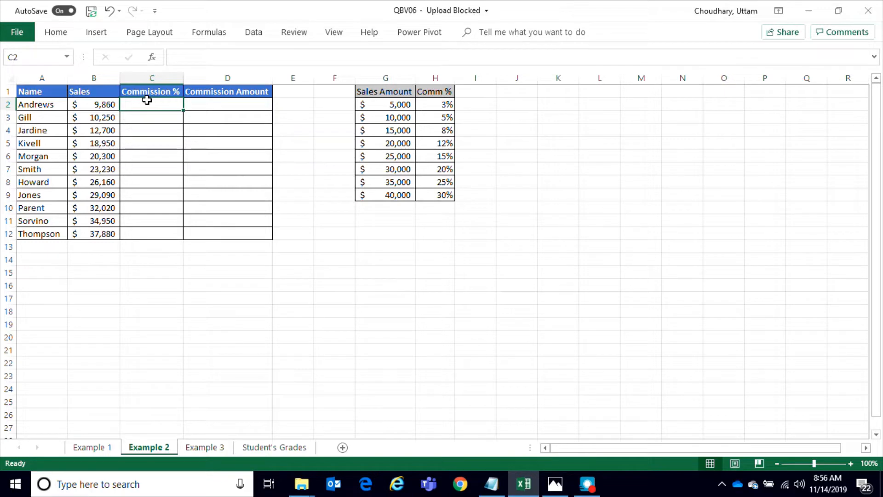
pyautogui.moveTo(97, 107); pyautogui.dragTo(102, 232)
pyautogui.moveTo(102, 105); pyautogui.dragTo(100, 233)
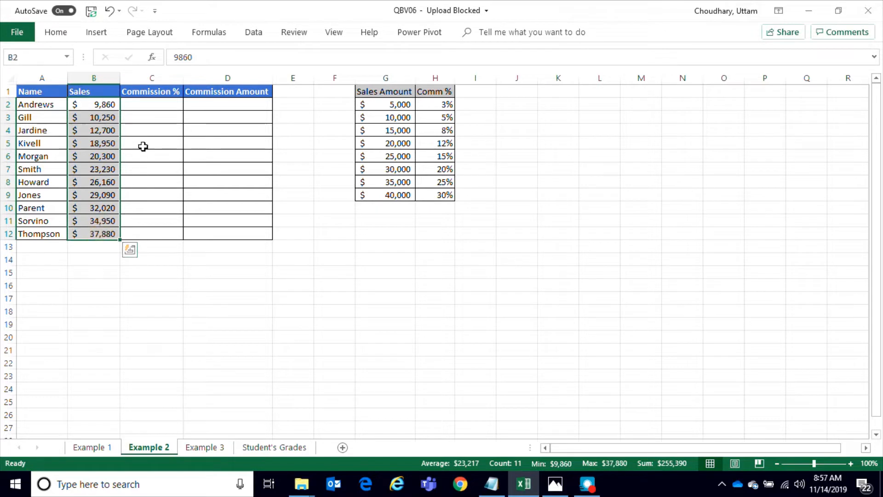
pyautogui.click(152, 106)
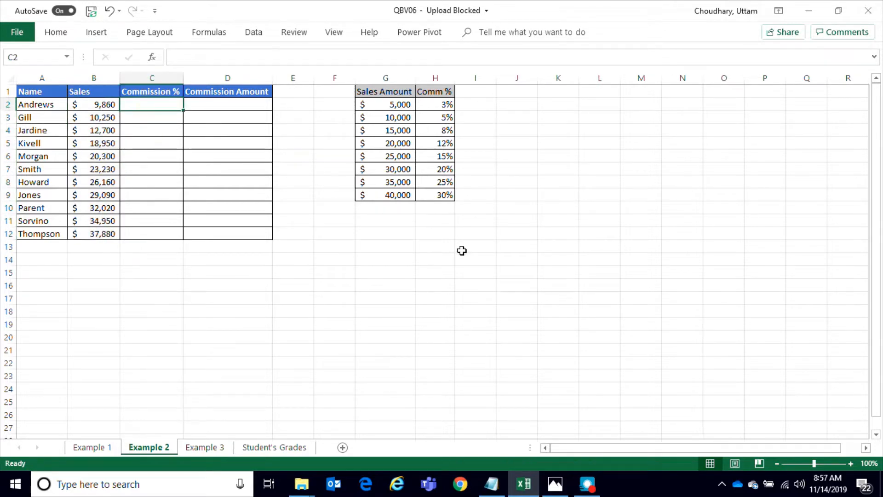
pyautogui.moveTo(96, 106); pyautogui.dragTo(96, 231)
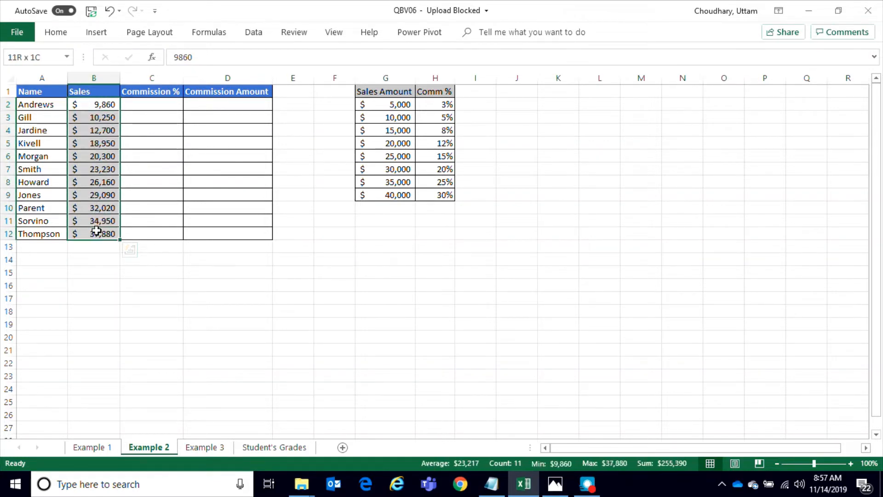
# Step: Examine the Sales Amount tiers and Comm % rates in the lookup table at G1:H9
pyautogui.click(397, 116)
pyautogui.moveTo(388, 93); pyautogui.dragTo(438, 191)
pyautogui.click(392, 178)
pyautogui.click(392, 179)
pyautogui.click(397, 104)
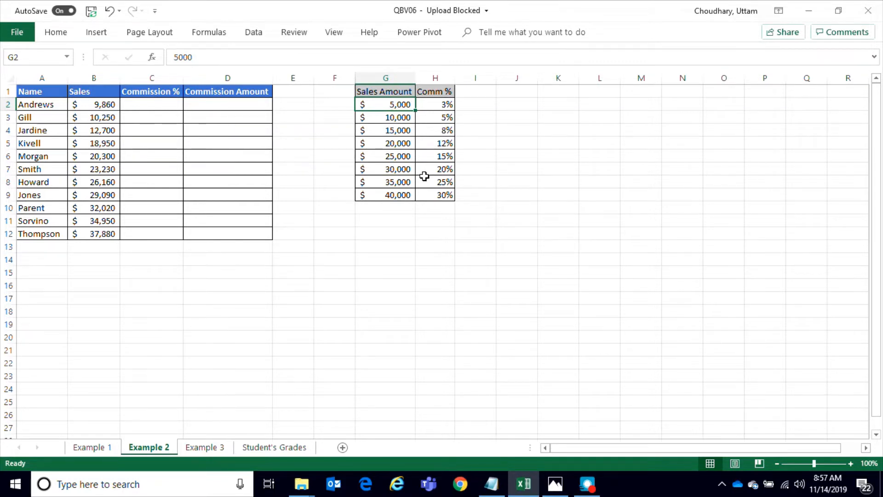
# Step: Examine the first rate tiers in G2:H3 and the Sales and Commission % columns of the sales table
pyautogui.click(437, 106)
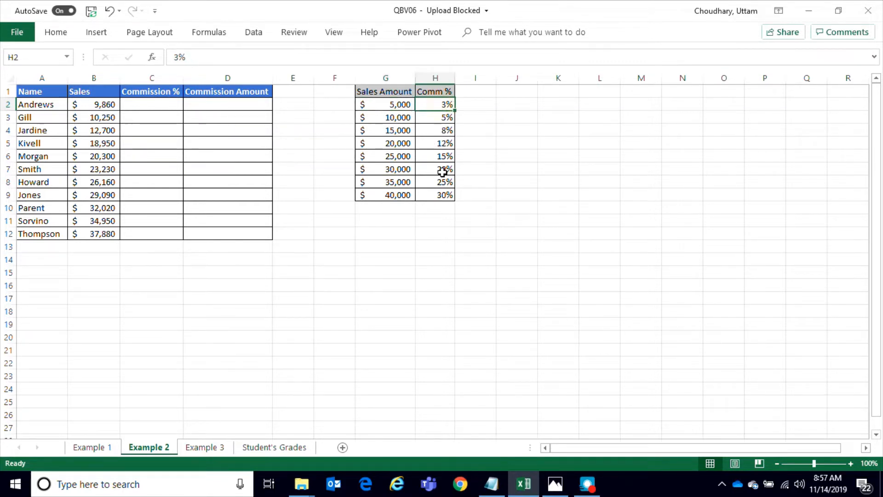
pyautogui.click(399, 119)
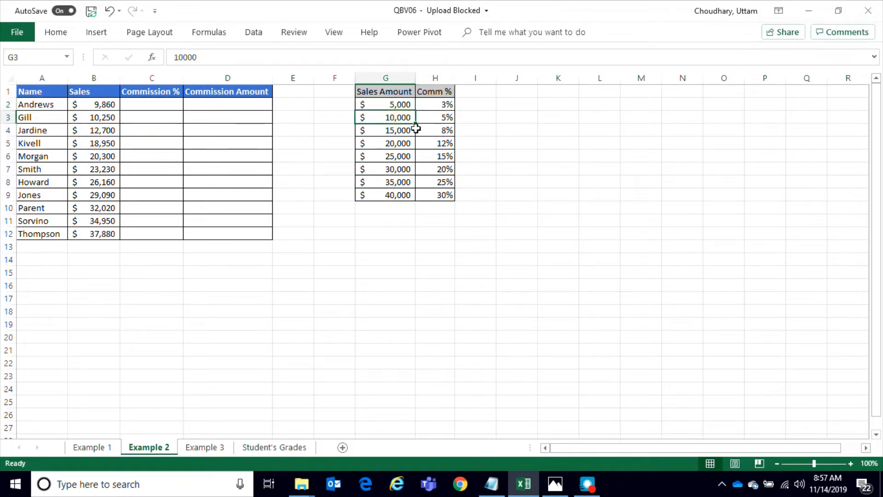
pyautogui.click(437, 118)
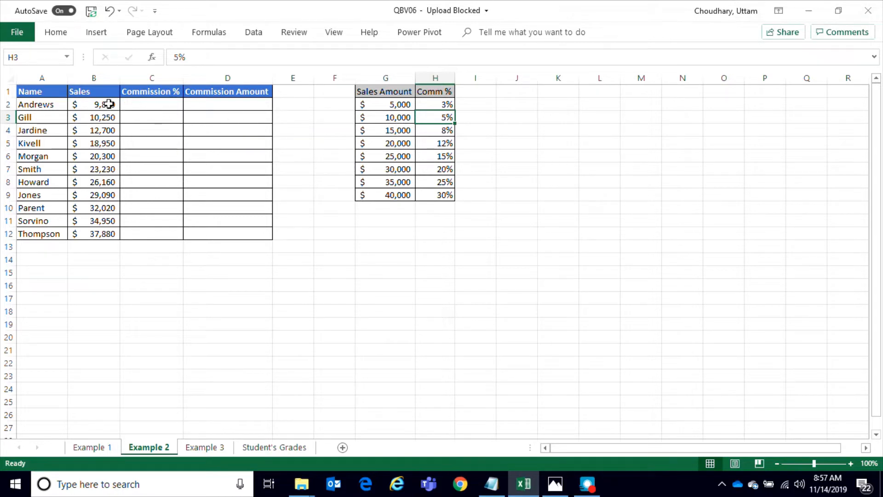
pyautogui.moveTo(102, 104); pyautogui.dragTo(102, 235)
pyautogui.moveTo(166, 102); pyautogui.dragTo(154, 229)
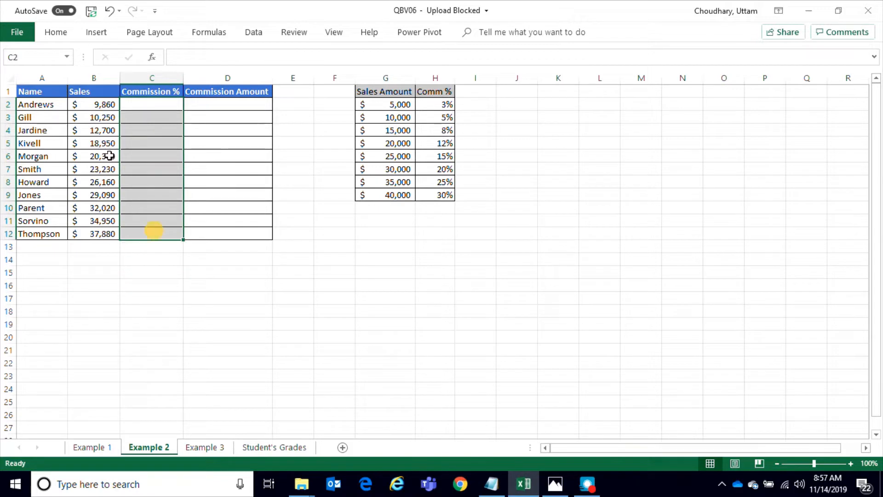
pyautogui.moveTo(91, 103); pyautogui.dragTo(89, 232)
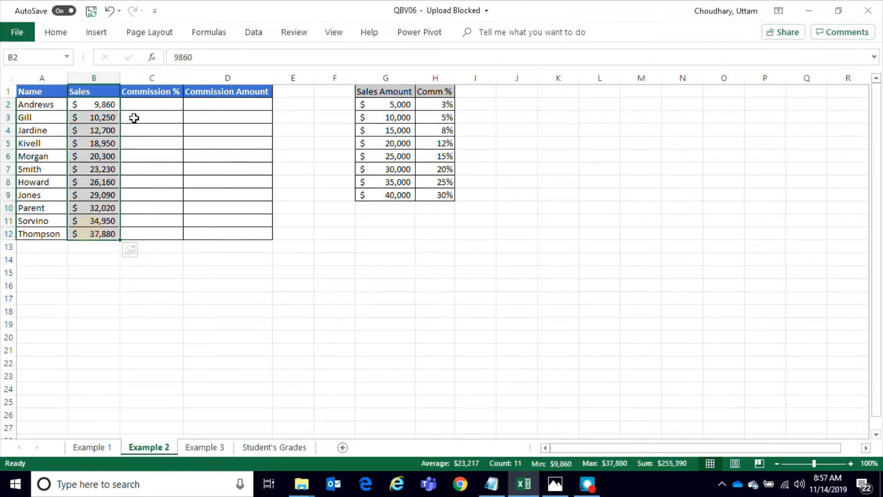
# Step: Enter =VLOOKUP(B2,G2:H9,2,1) in C2 to look up the commission rate by approximate match
pyautogui.click(139, 103)
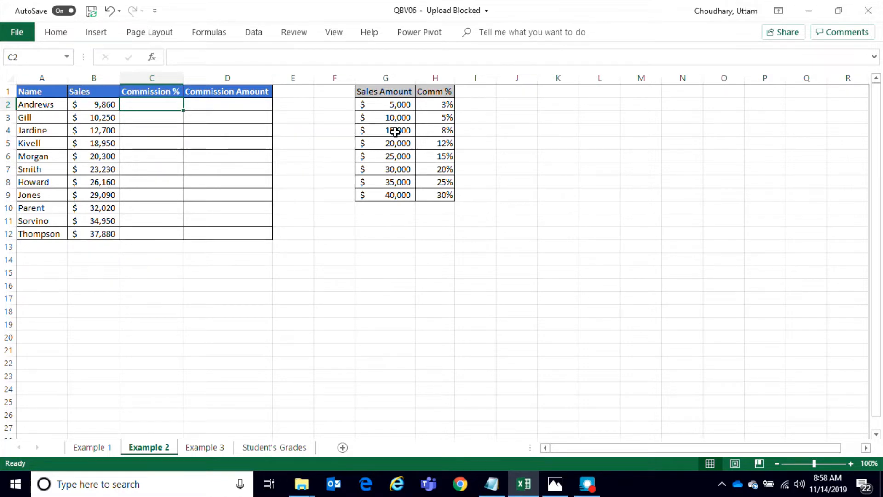
pyautogui.write('=vl')
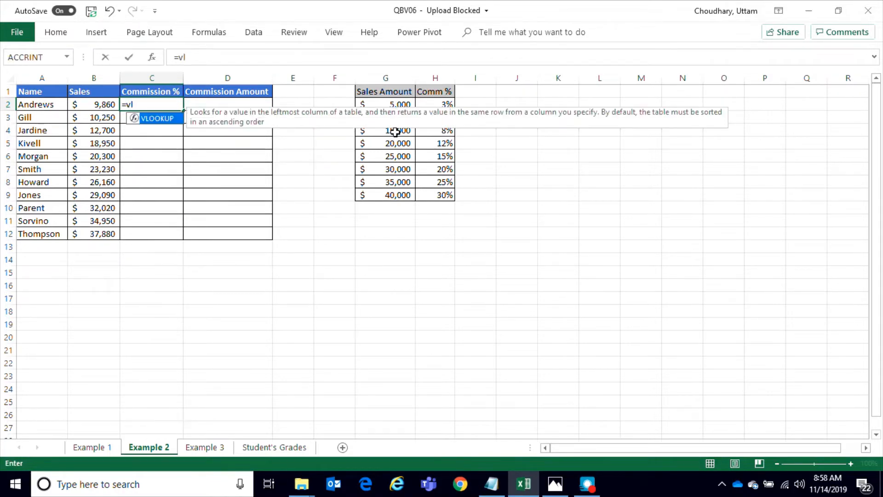
pyautogui.press('Tab')
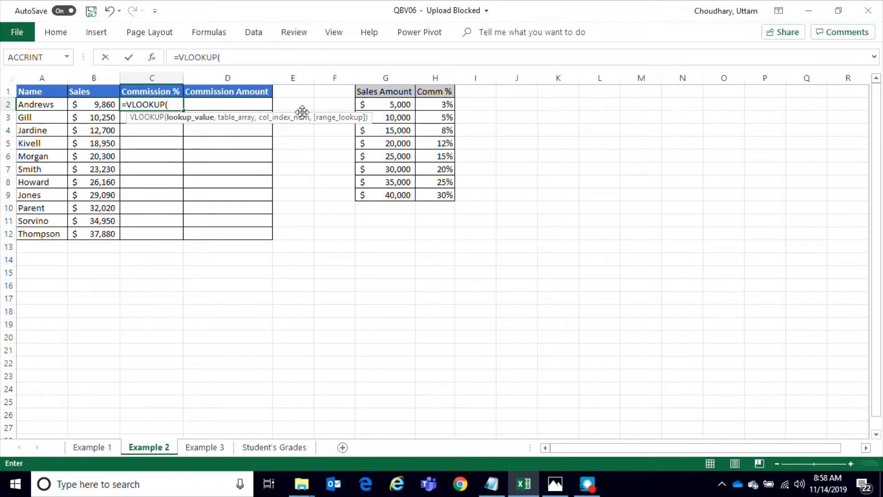
pyautogui.click(92, 103)
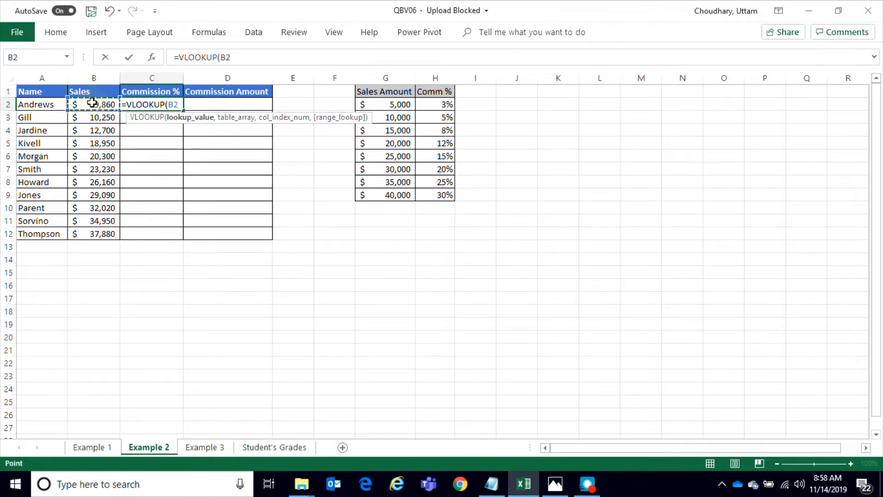
pyautogui.write(',')
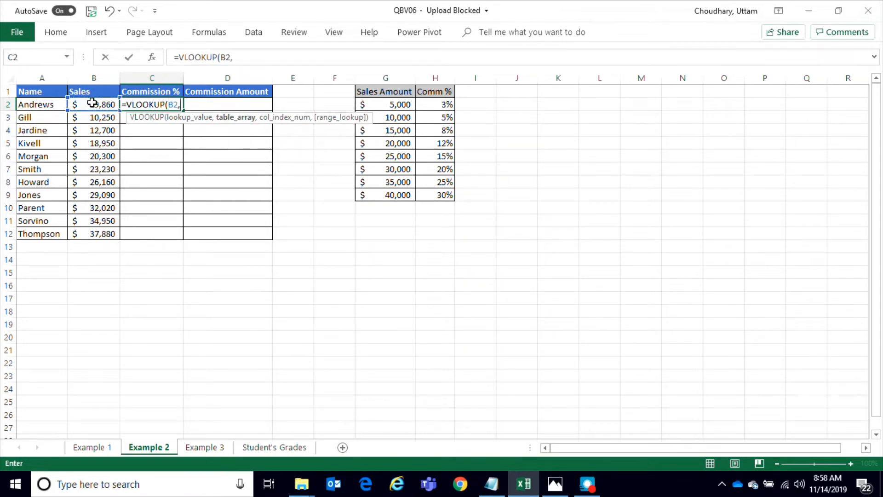
pyautogui.click(392, 109)
pyautogui.moveTo(393, 108); pyautogui.dragTo(430, 193)
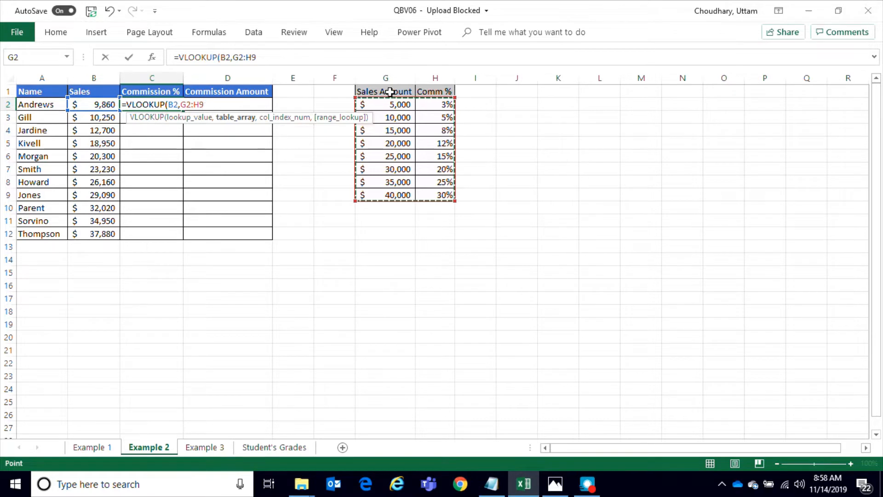
pyautogui.write(',')
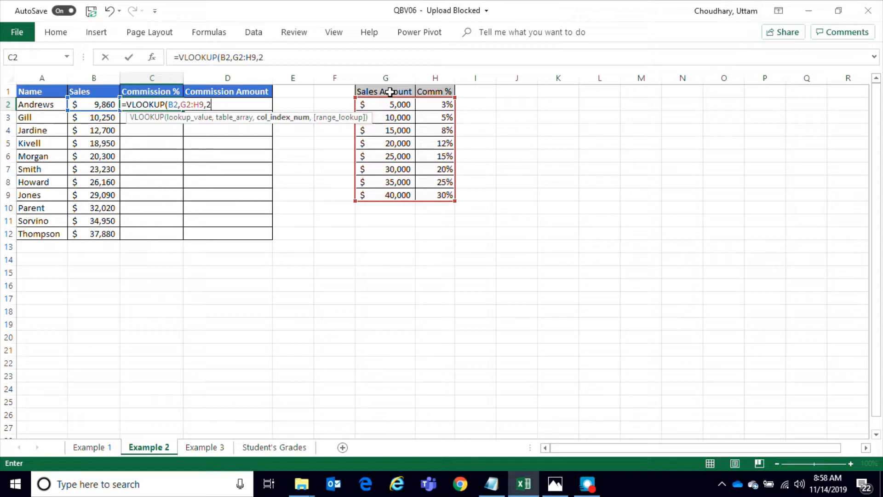
pyautogui.write('2,1')
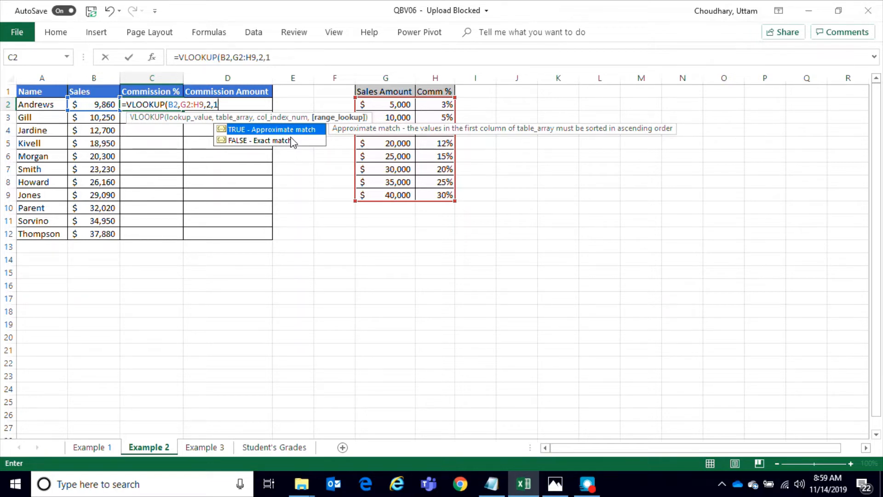
pyautogui.write(')')
pyautogui.press('Return')
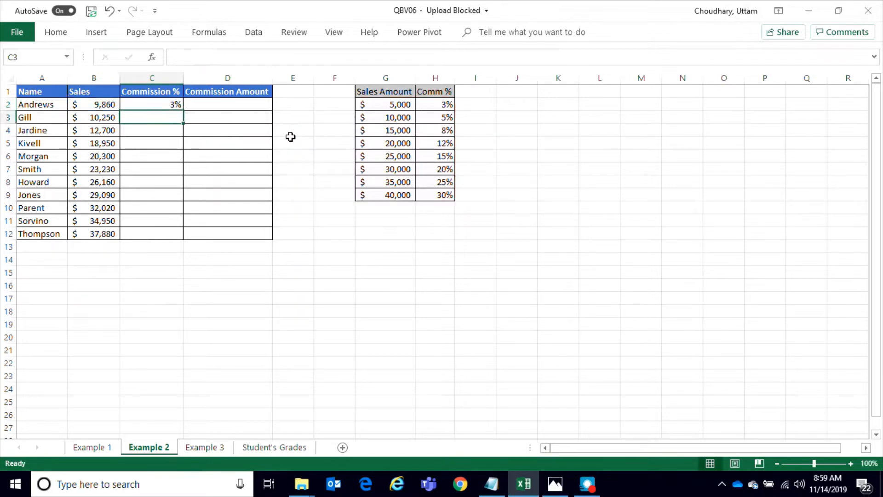
# Step: Compare the commission rate in C2 with the 5,000 and 10,000 tiers of the rate table
pyautogui.click(163, 107)
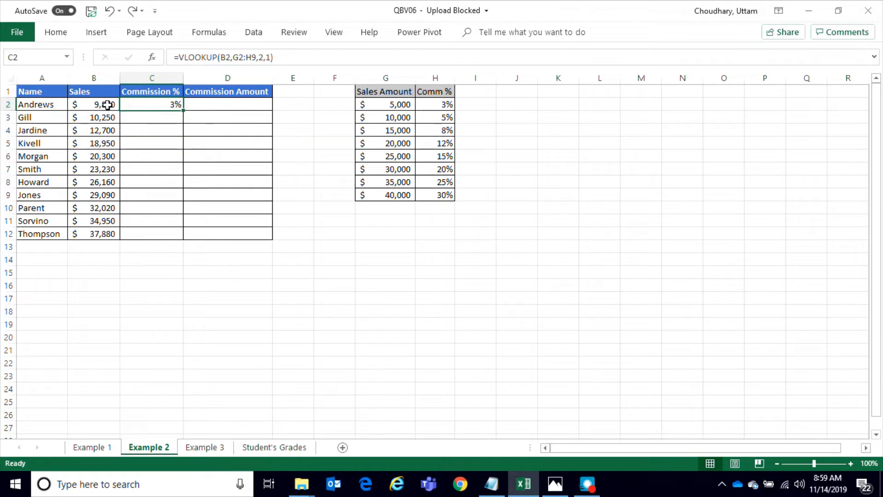
pyautogui.click(406, 104)
pyautogui.click(395, 118)
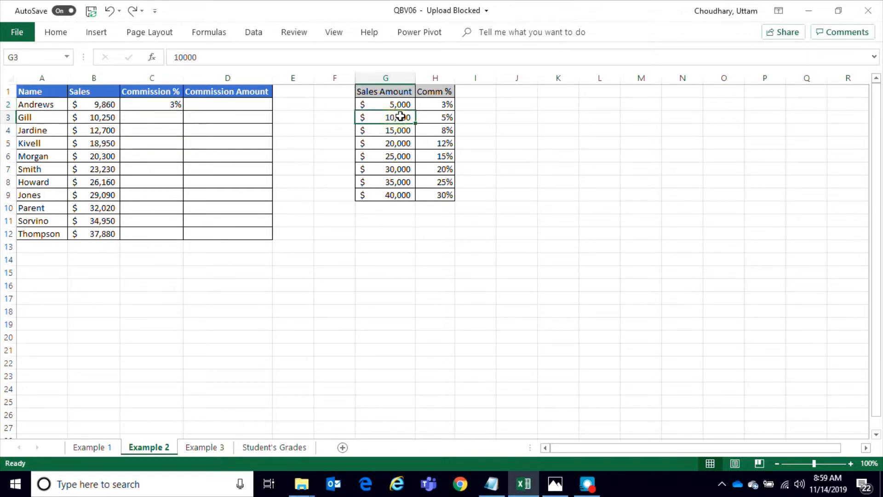
pyautogui.click(403, 105)
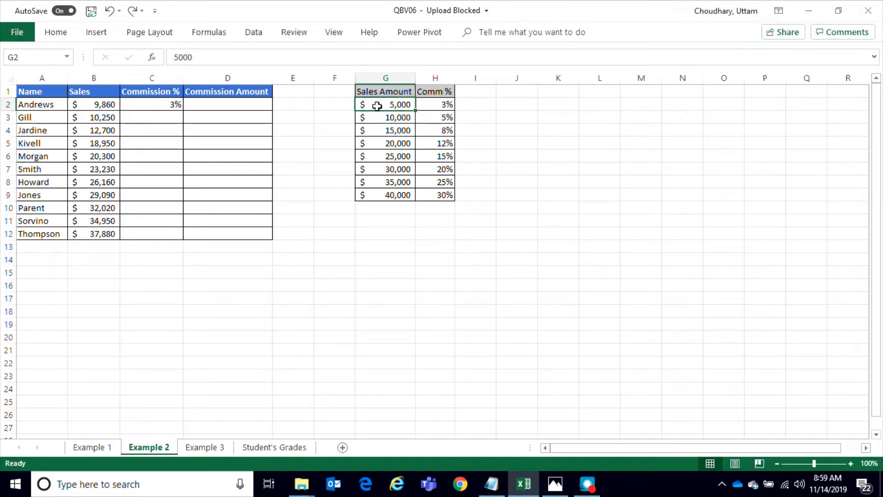
pyautogui.click(444, 106)
pyautogui.click(382, 105)
# Step: Make only the table array absolute in C2's formula, giving =VLOOKUP(B2,$G$2:$H$9,2,1)
pyautogui.click(168, 105)
pyautogui.press('F2')
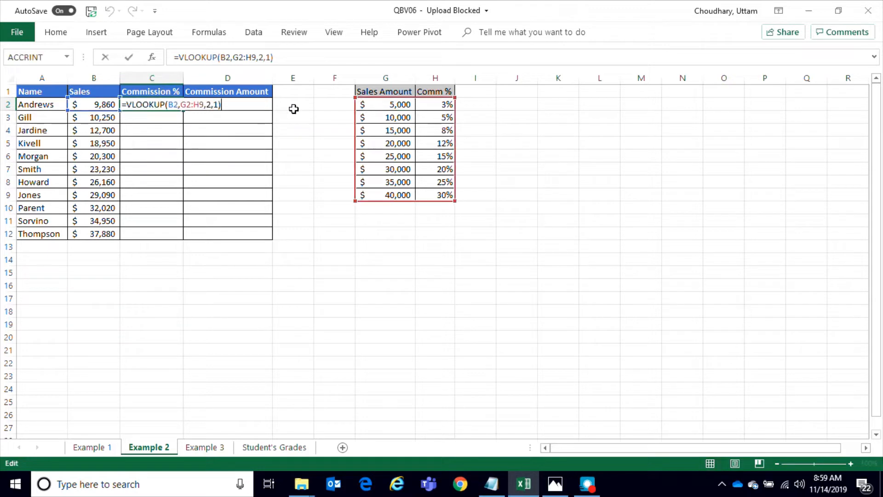
pyautogui.click(188, 103)
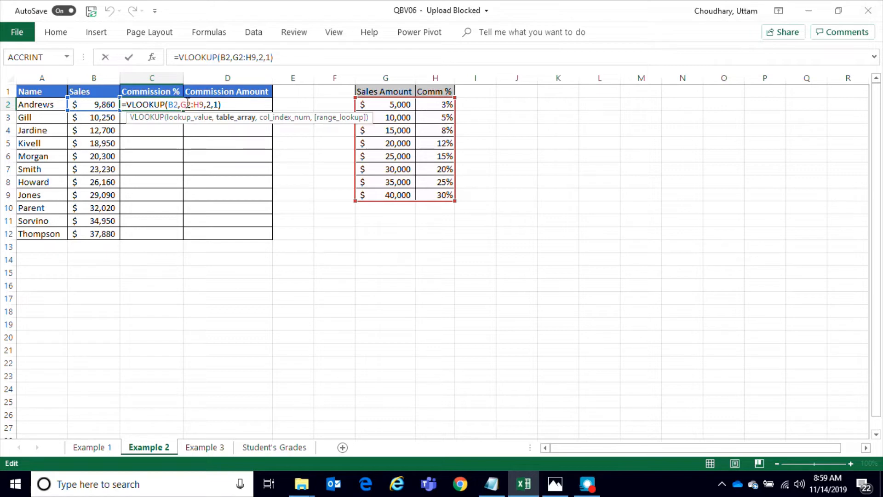
pyautogui.moveTo(181, 104); pyautogui.dragTo(207, 104)
pyautogui.press('F4')
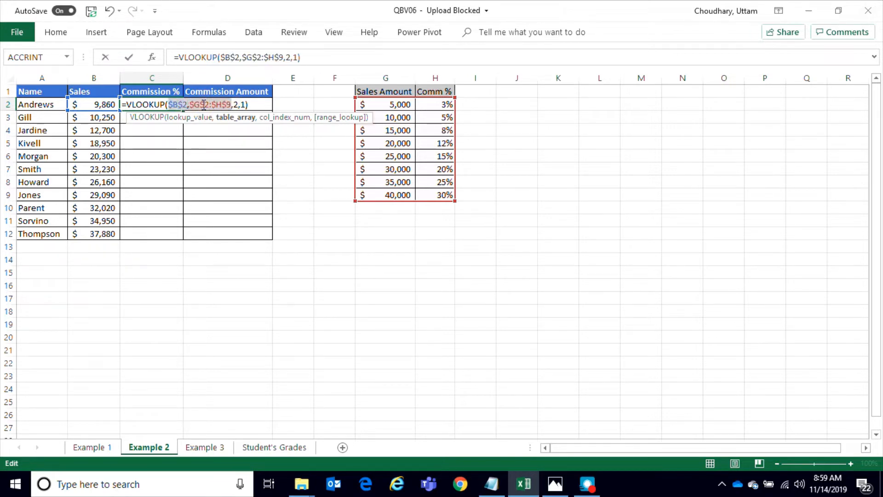
pyautogui.hotkey('ctrl', 'z')
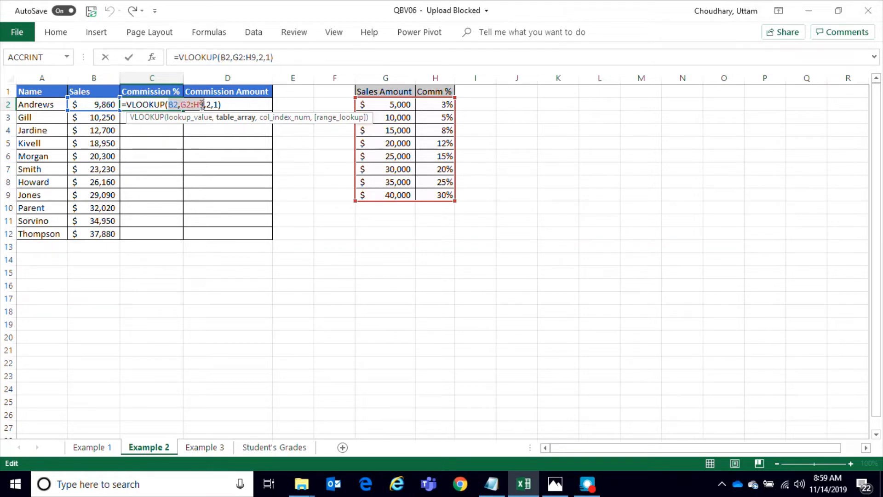
pyautogui.click(188, 104)
pyautogui.moveTo(181, 104); pyautogui.dragTo(200, 104)
pyautogui.press('F4')
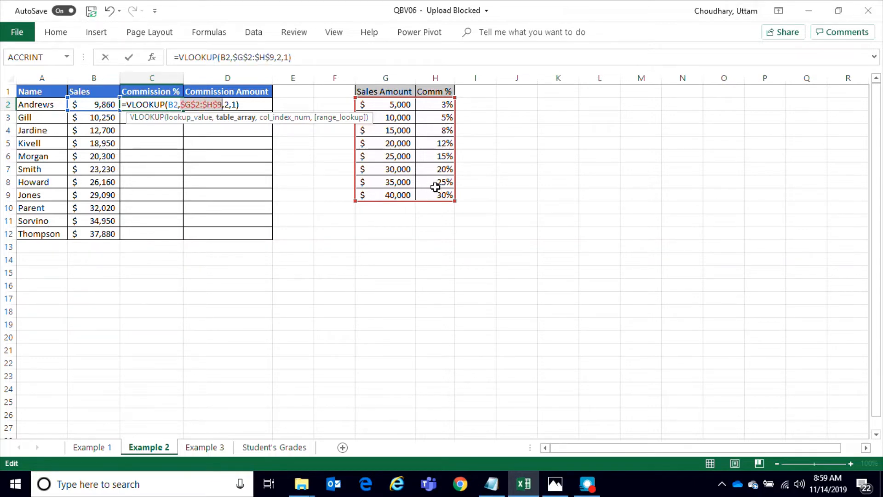
pyautogui.press('Return')
# Step: Fill the Commission % formula from C2 down to C12
pyautogui.click(176, 103)
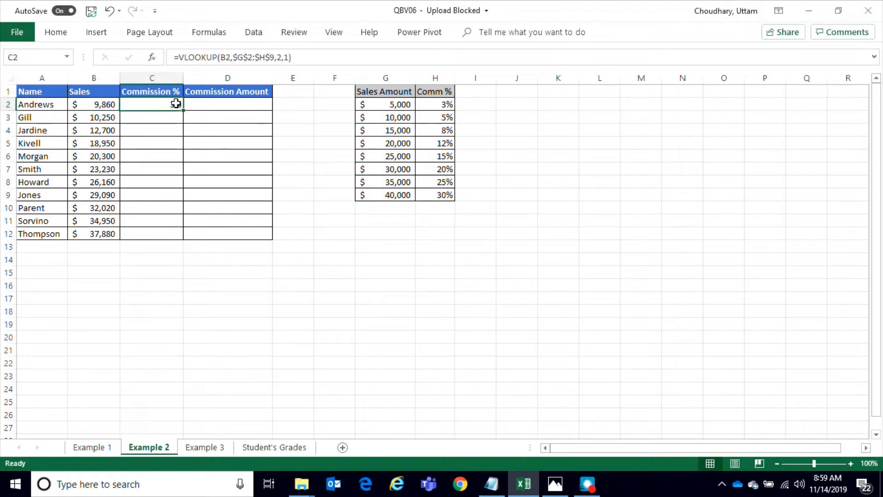
pyautogui.moveTo(184, 107); pyautogui.dragTo(222, 231)
pyautogui.click(223, 231)
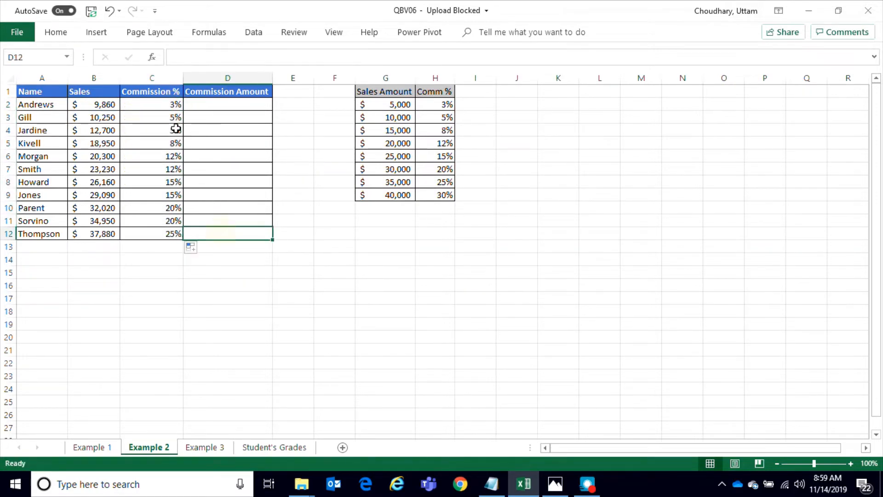
# Step: Check the copied VLOOKUP formulas in the Commission % column against the Sales figures and the Sales Amount tiers
pyautogui.click(170, 105)
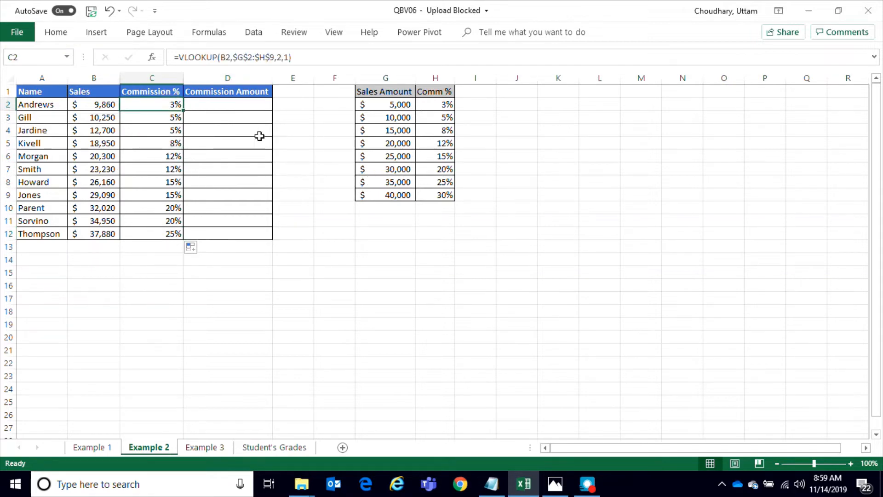
pyautogui.click(159, 118)
pyautogui.click(162, 133)
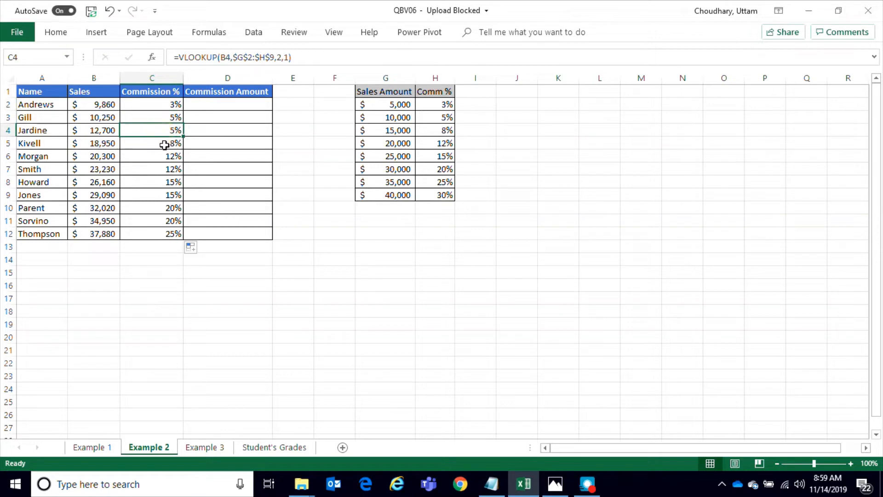
pyautogui.click(163, 143)
pyautogui.click(162, 158)
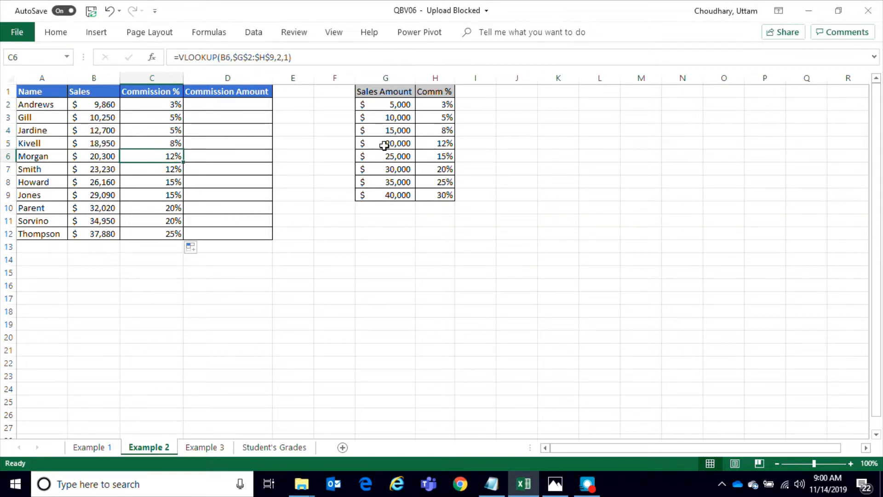
pyautogui.moveTo(99, 105); pyautogui.dragTo(93, 234)
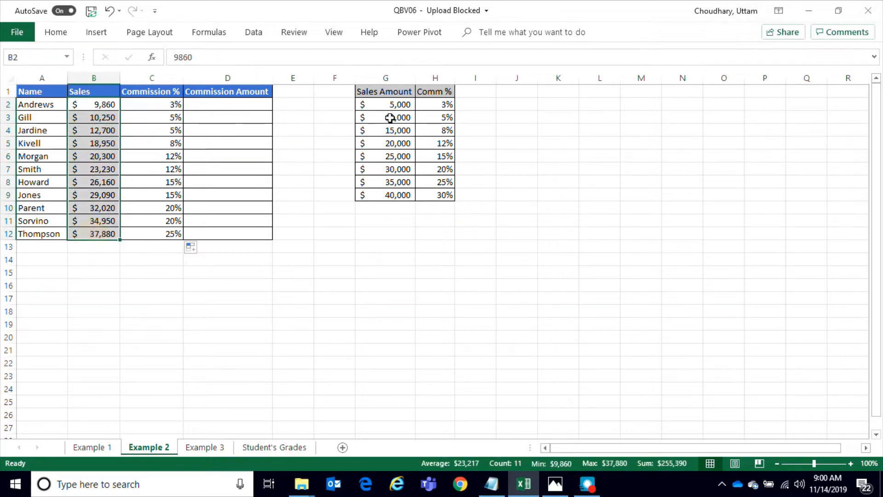
pyautogui.moveTo(393, 104); pyautogui.dragTo(390, 193)
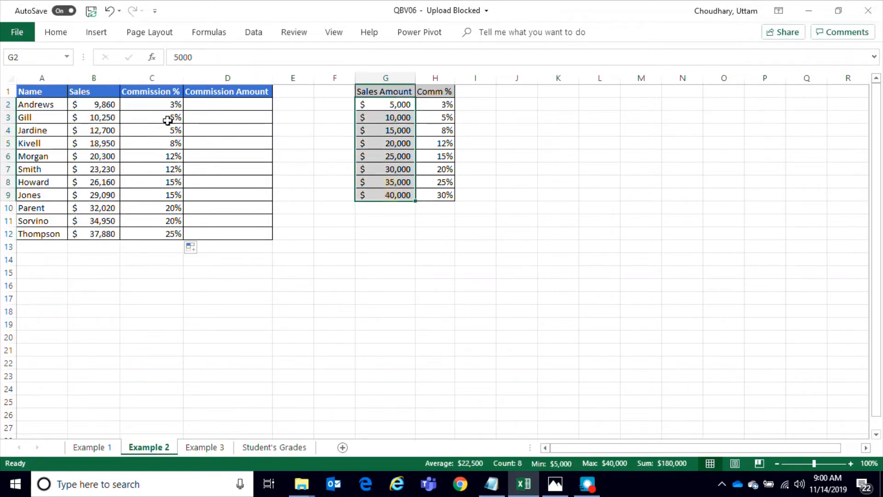
pyautogui.moveTo(164, 103); pyautogui.dragTo(147, 239)
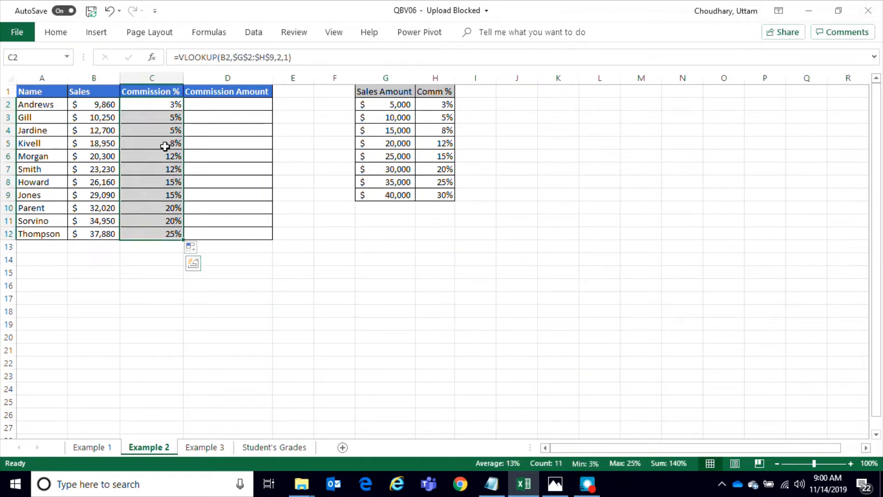
pyautogui.click(167, 116)
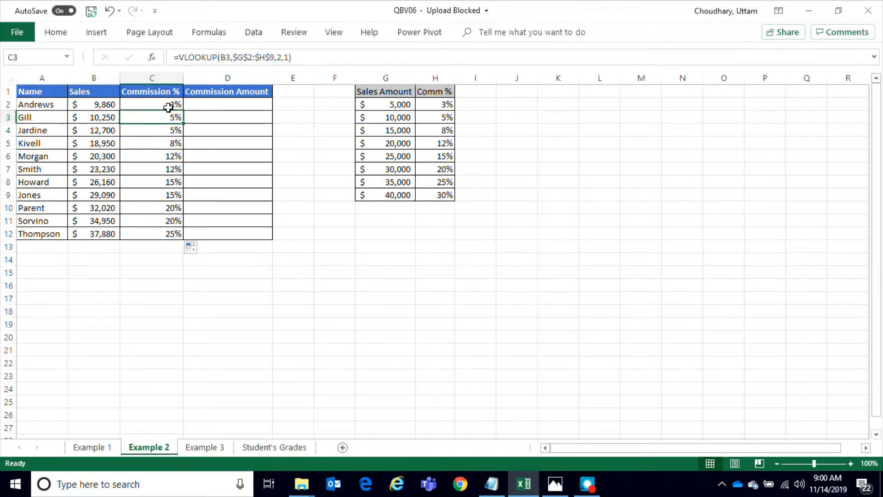
pyautogui.click(170, 105)
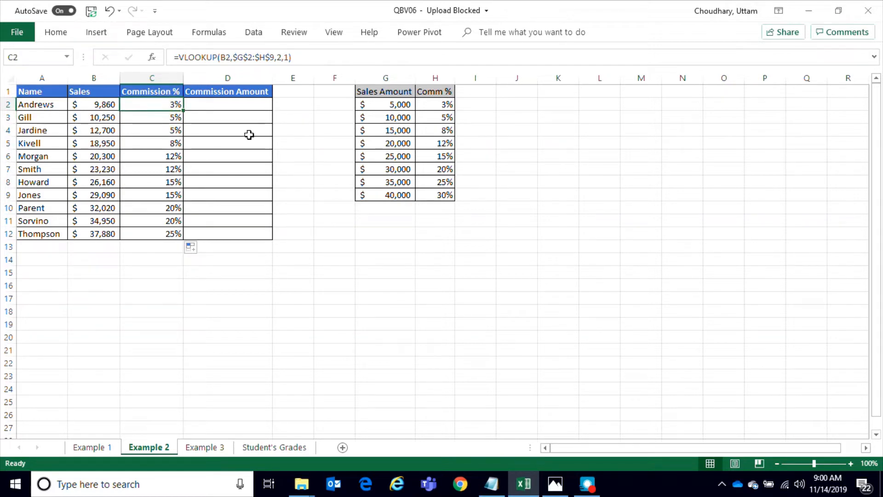
# Step: Enter =B2*C2 in D2 to calculate the first Commission Amount
pyautogui.click(230, 104)
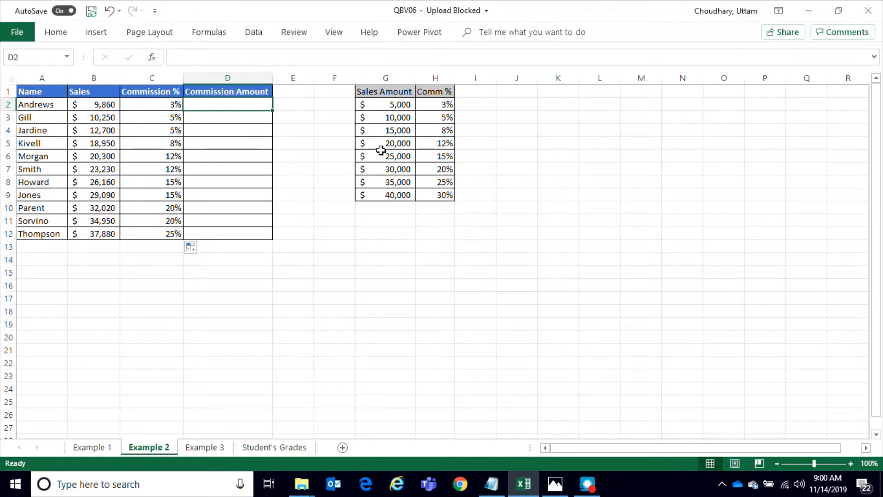
pyautogui.write('=')
pyautogui.press('Left')
pyautogui.press('Left')
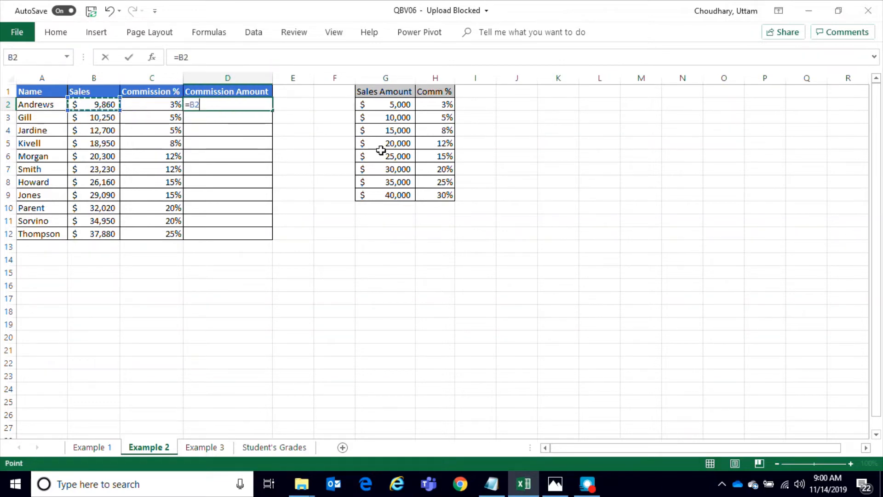
pyautogui.write('*')
pyautogui.press('Left')
pyautogui.press('Return')
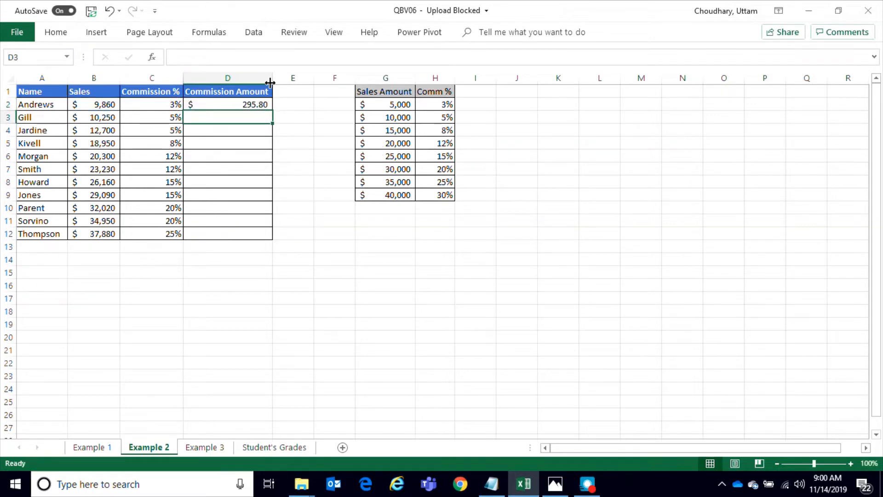
# Step: Fill the Commission Amount formula from D2 down to D12 and check the copied formula in D4
pyautogui.click(228, 104)
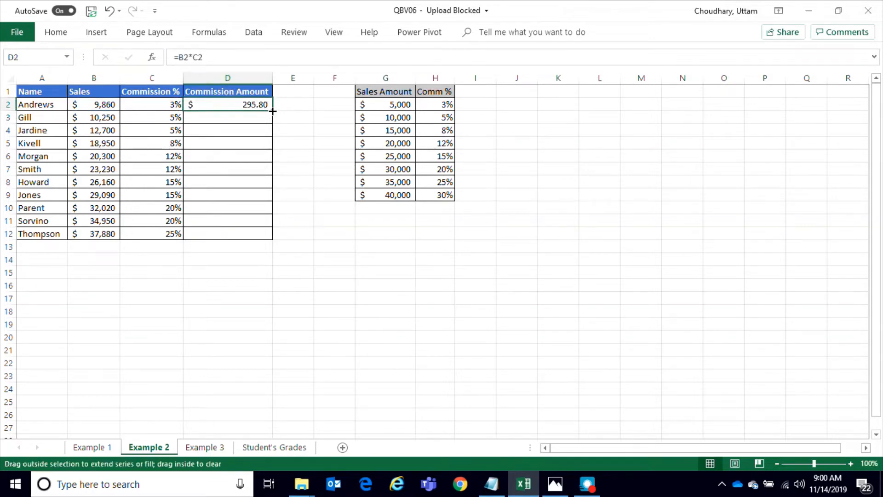
pyautogui.doubleClick(273, 111)
pyautogui.click(302, 223)
pyautogui.click(229, 130)
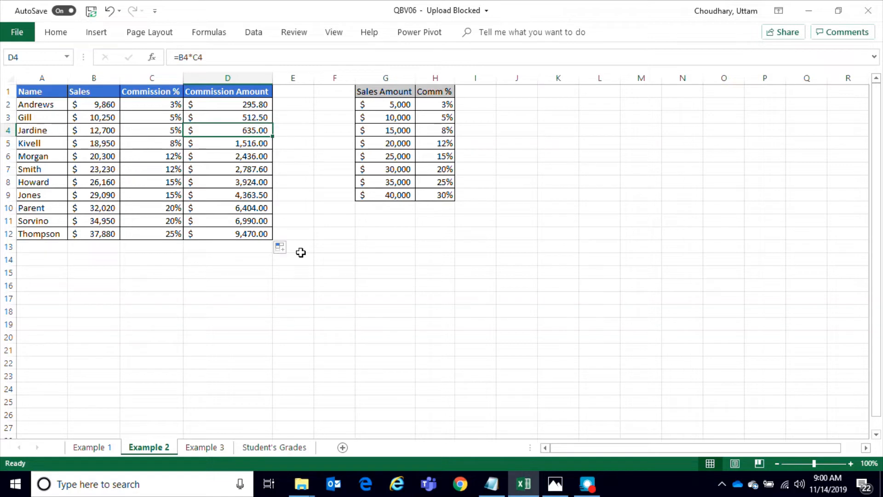
# Step: Try TRUE (approximate match) instead of 1 as the range_lookup argument in C5's VLOOKUP formula
pyautogui.click(165, 141)
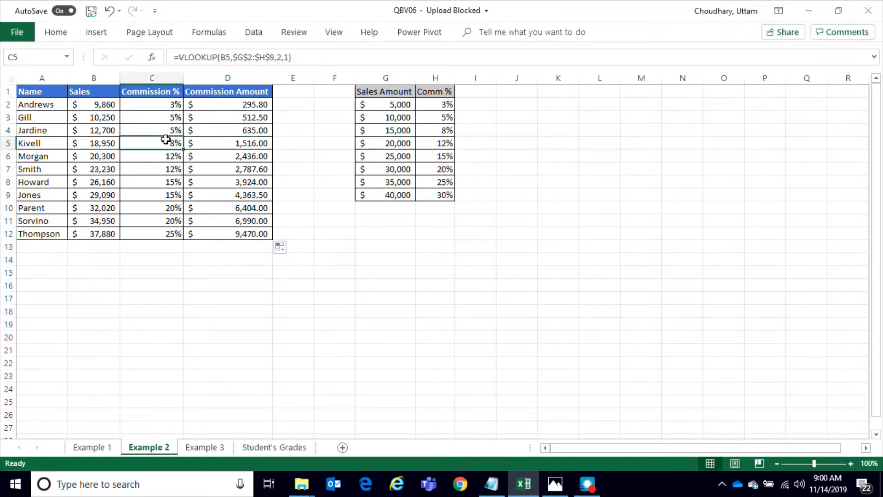
pyautogui.click(285, 59)
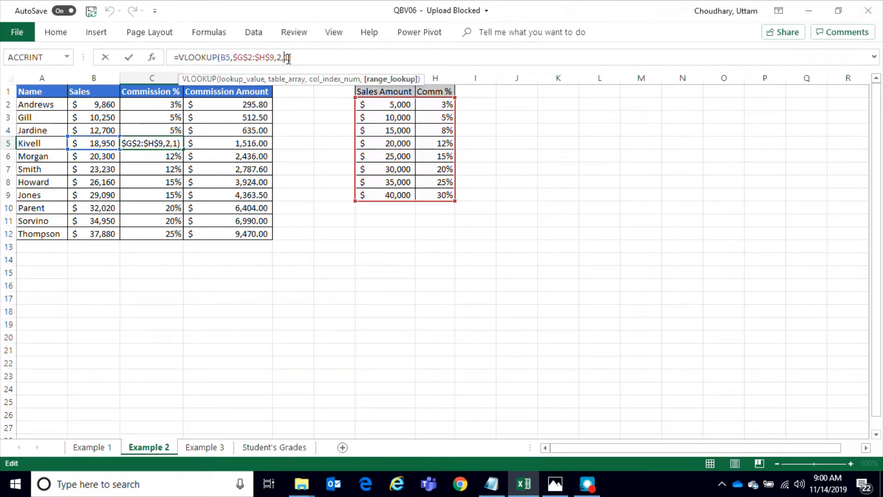
pyautogui.press('BackSpace')
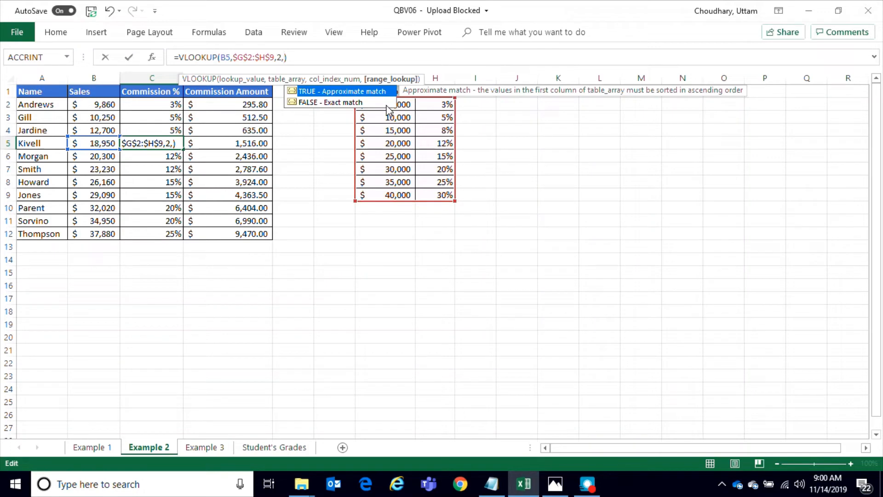
pyautogui.doubleClick(345, 93)
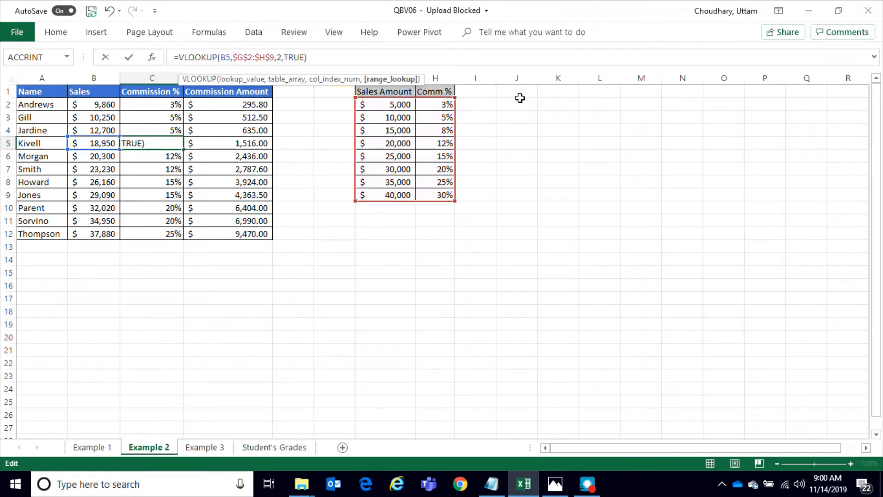
pyautogui.press('Return')
pyautogui.press('Up')
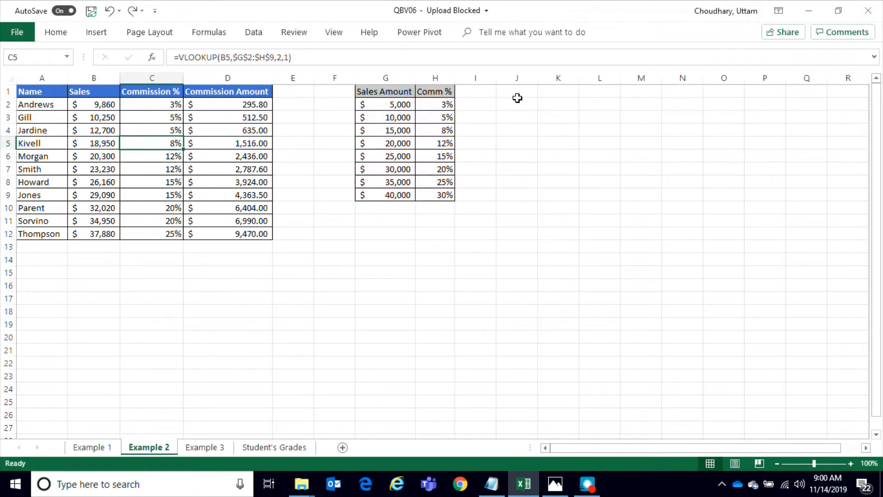
# Step: Examine the student table on the Example 3 sheet, covering the Roll No, First Name, Last Name and Gender columns
pyautogui.click(220, 448)
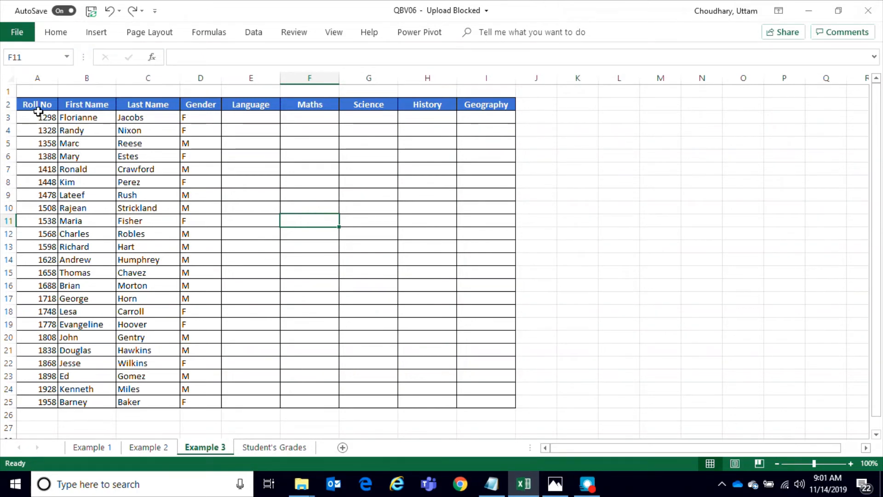
pyautogui.moveTo(39, 106); pyautogui.dragTo(457, 221)
pyautogui.click(381, 257)
pyautogui.click(52, 130)
pyautogui.moveTo(43, 117); pyautogui.dragTo(47, 402)
pyautogui.moveTo(81, 117); pyautogui.dragTo(83, 402)
pyautogui.moveTo(142, 117); pyautogui.dragTo(131, 402)
pyautogui.moveTo(202, 121); pyautogui.dragTo(197, 402)
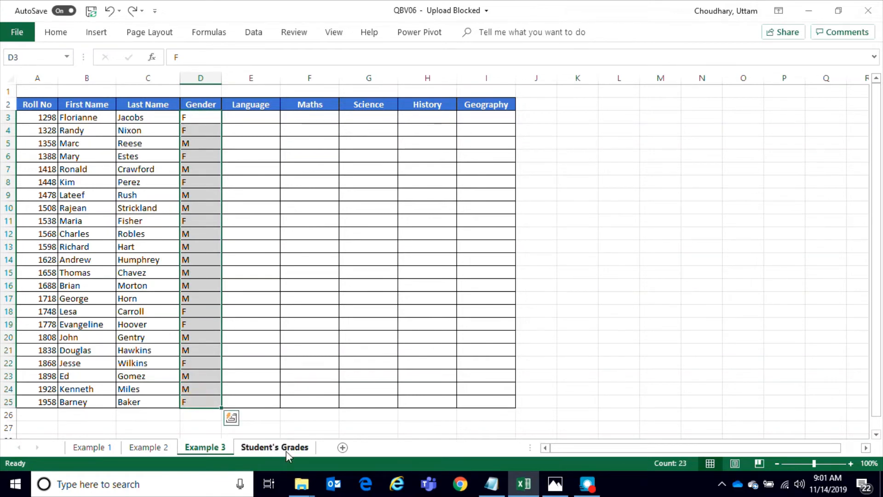
# Step: Examine the roll numbers and subject marks on the Student's Grades sheet, and return to cell E3 on Example 3
pyautogui.click(286, 452)
pyautogui.click(356, 209)
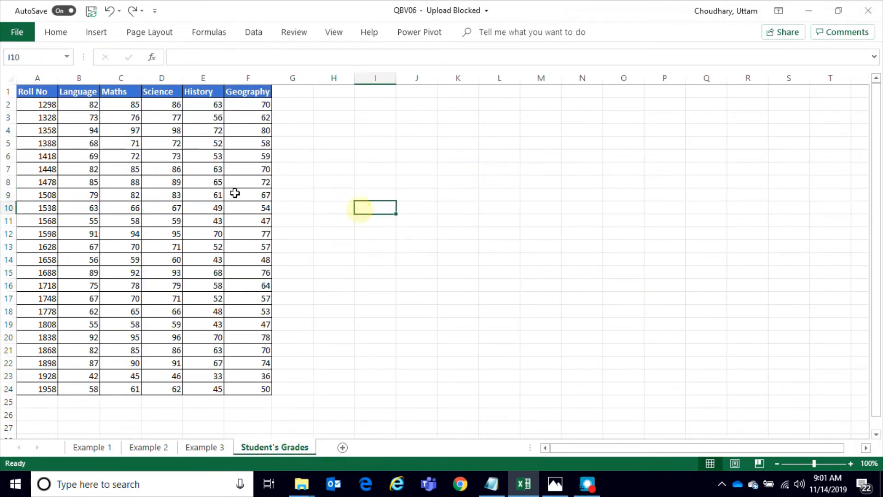
pyautogui.moveTo(43, 105); pyautogui.dragTo(41, 388)
pyautogui.click(36, 182)
pyautogui.moveTo(73, 100); pyautogui.dragTo(244, 388)
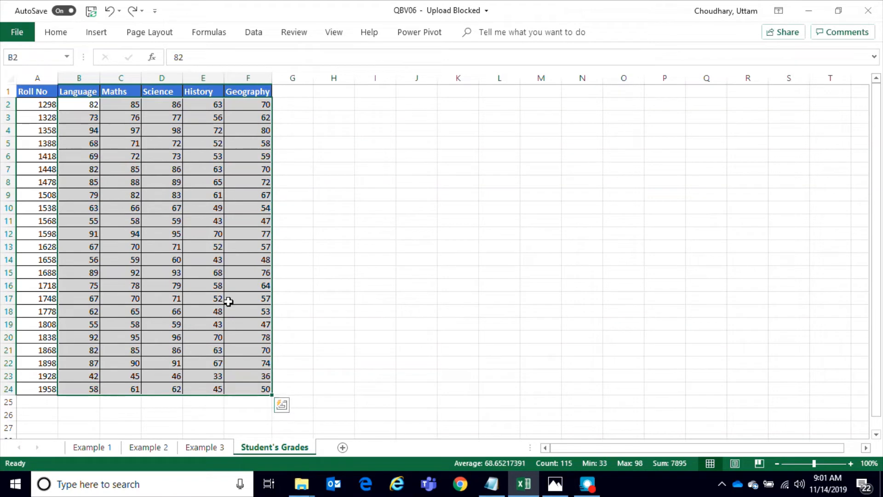
pyautogui.click(205, 447)
pyautogui.click(239, 166)
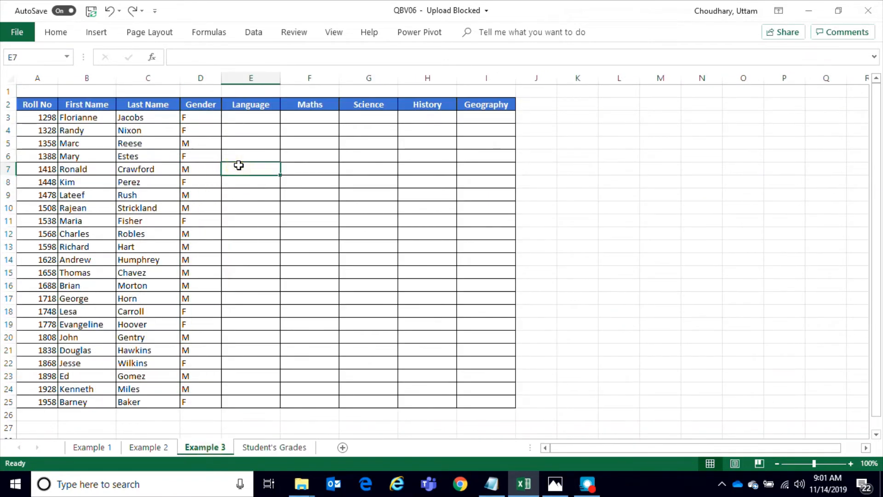
pyautogui.click(238, 119)
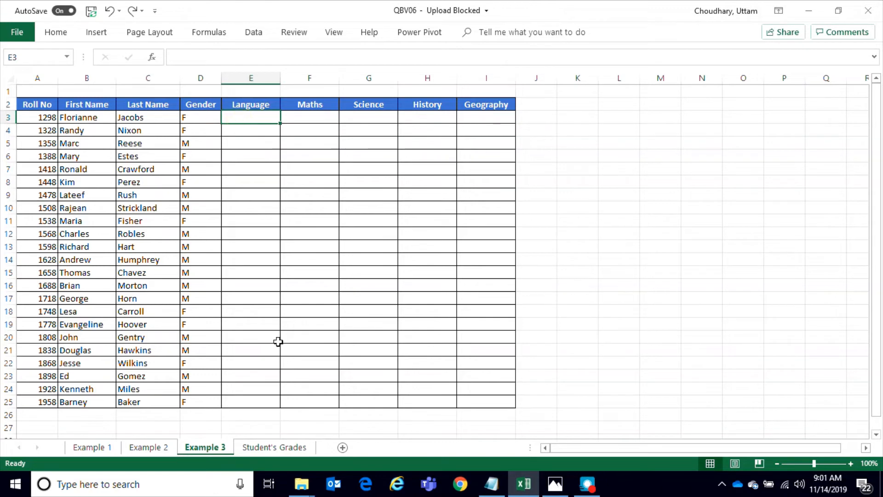
# Step: Name the range A2:F24 on the Student's Grades sheet Student_Grade
pyautogui.click(278, 447)
pyautogui.click(131, 207)
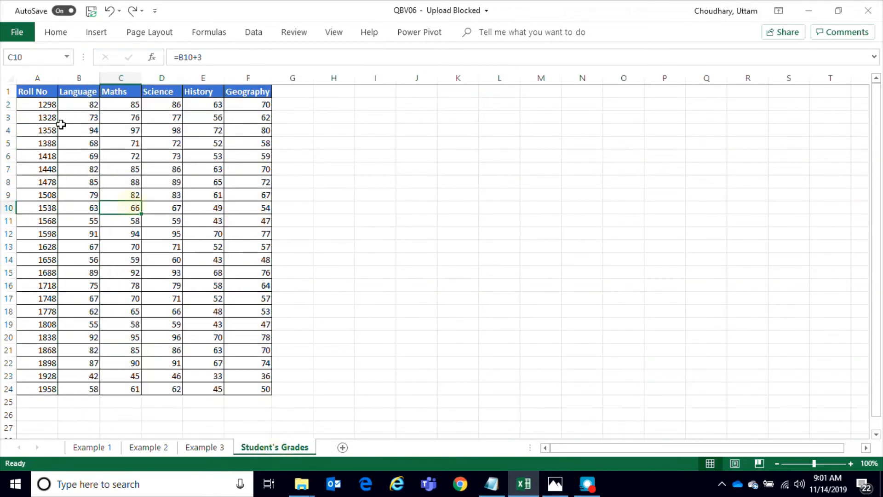
pyautogui.moveTo(33, 105); pyautogui.dragTo(248, 389)
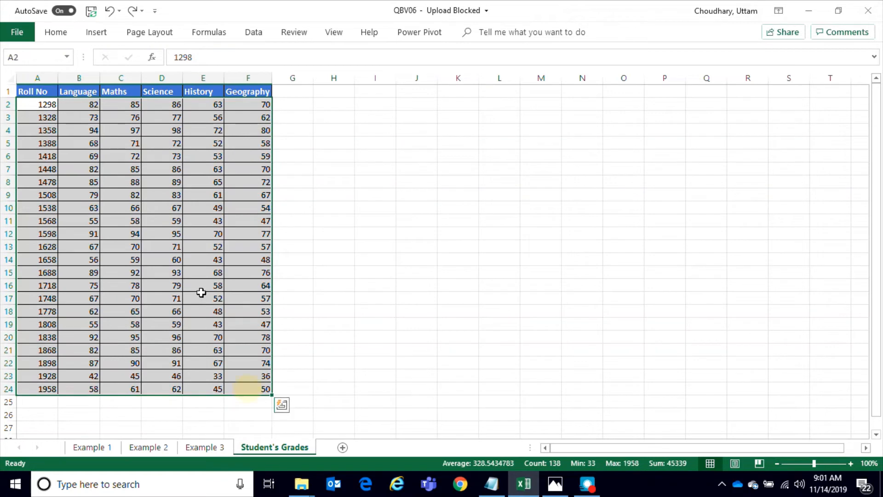
pyautogui.click(49, 59)
pyautogui.write('Student')
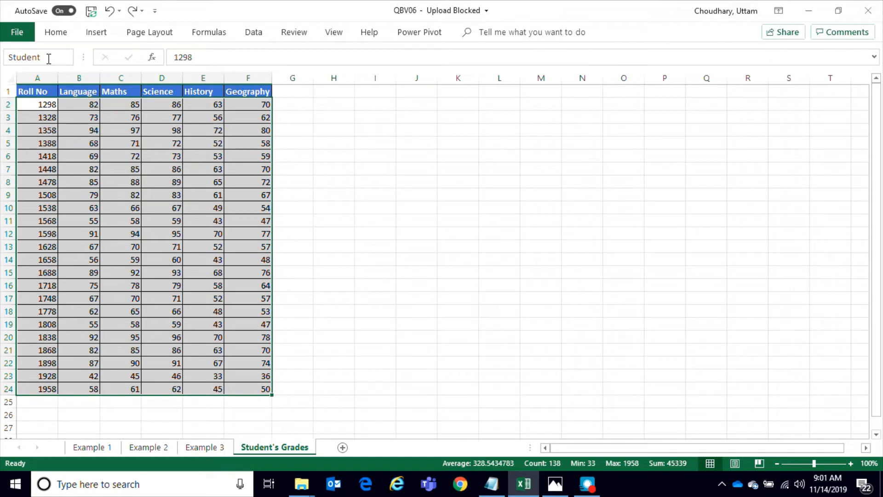
pyautogui.write('_Grad')
pyautogui.write('es')
pyautogui.press('Return')
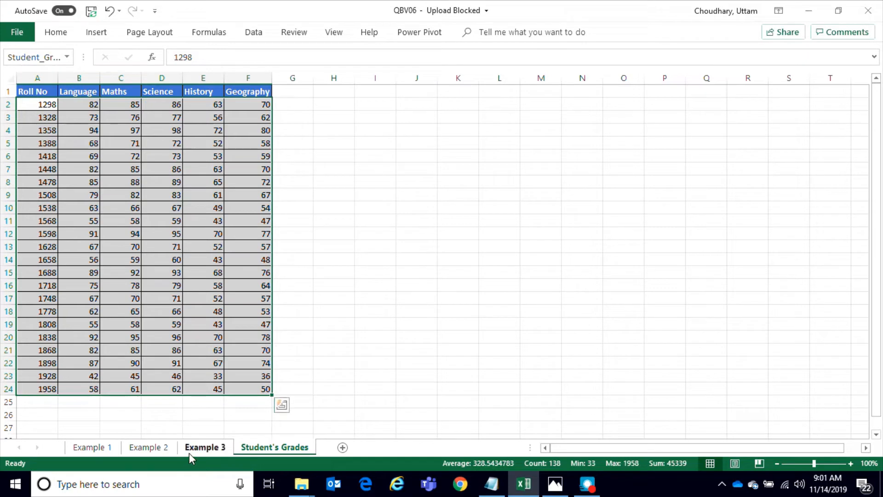
# Step: Compare the Roll No column on Example 3 with the Roll No column on the Student's Grades sheet
pyautogui.click(189, 449)
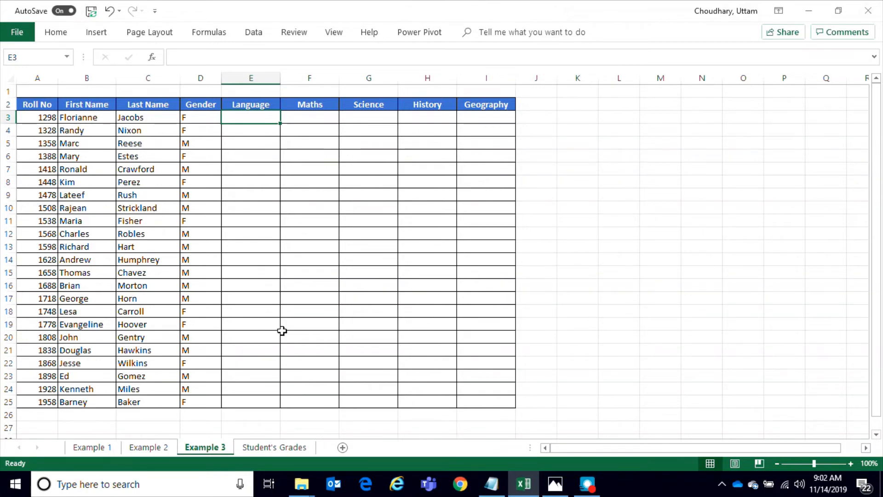
pyautogui.moveTo(44, 119); pyautogui.dragTo(45, 398)
pyautogui.click(282, 454)
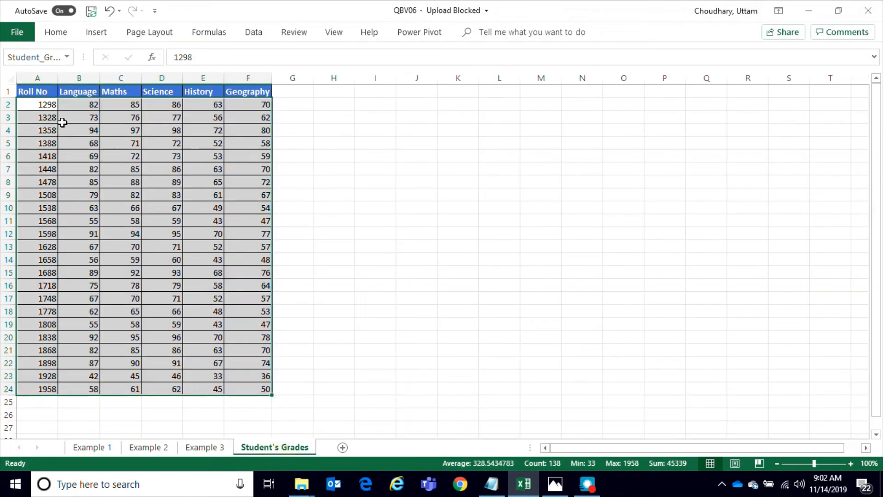
pyautogui.moveTo(44, 107); pyautogui.dragTo(43, 390)
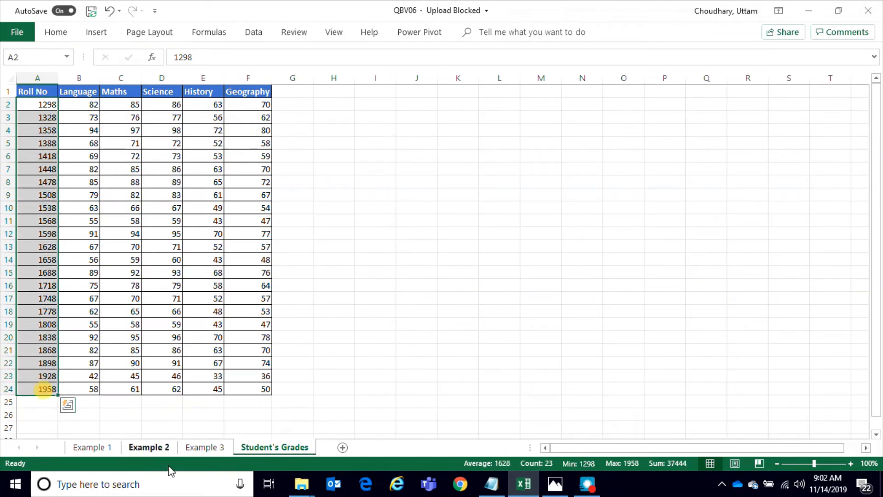
# Step: Start a VLOOKUP formula in E3 on Example 3 with A3 as lookup value and Student_Grade as table array
pyautogui.click(205, 447)
pyautogui.click(233, 118)
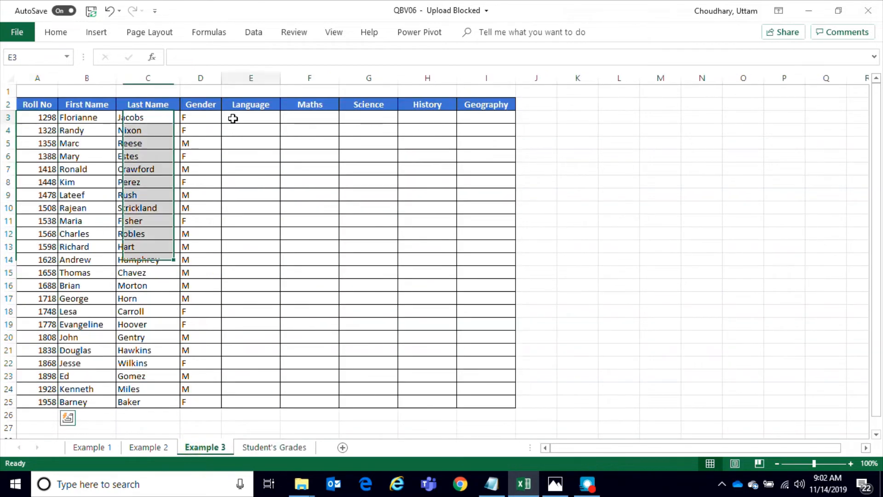
pyautogui.write('=vl')
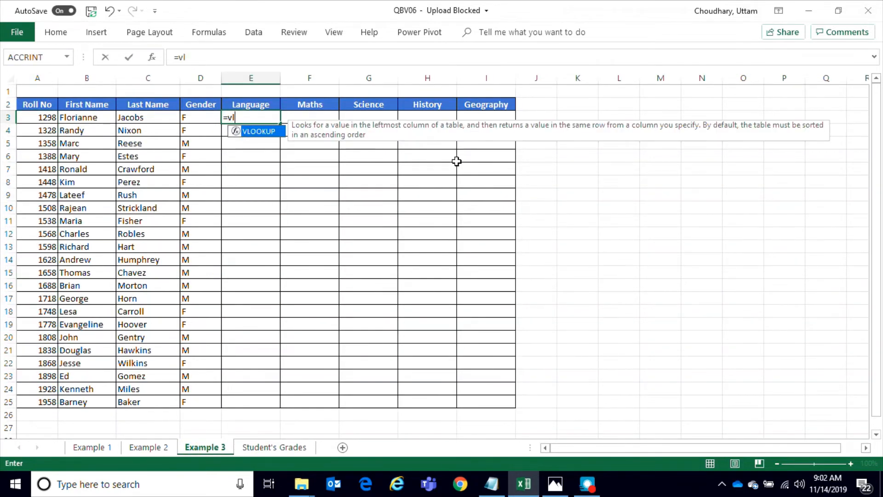
pyautogui.press('Tab')
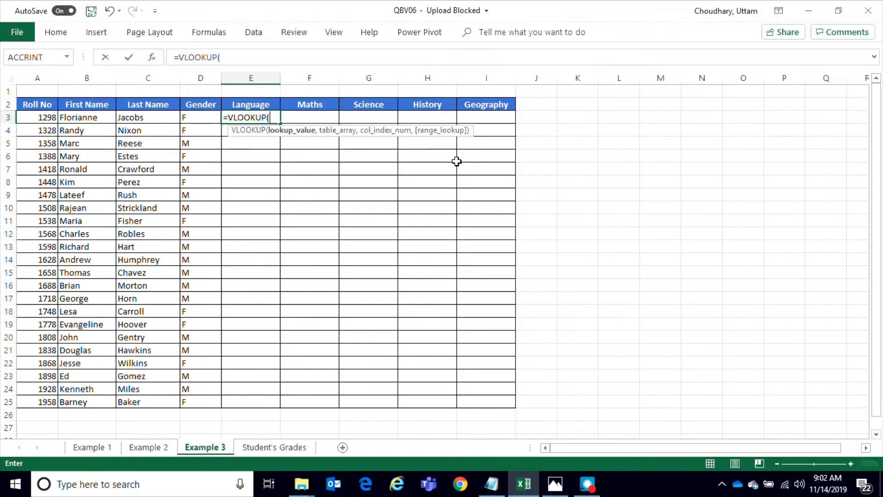
pyautogui.click(46, 118)
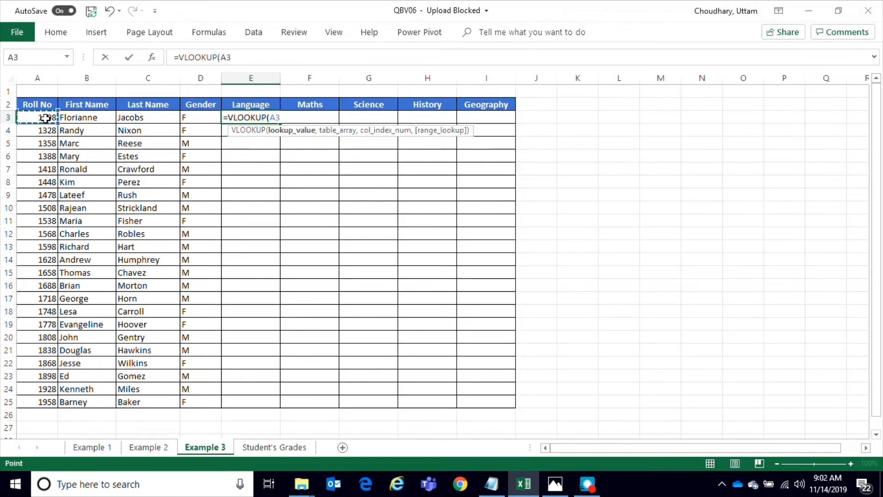
pyautogui.write(',')
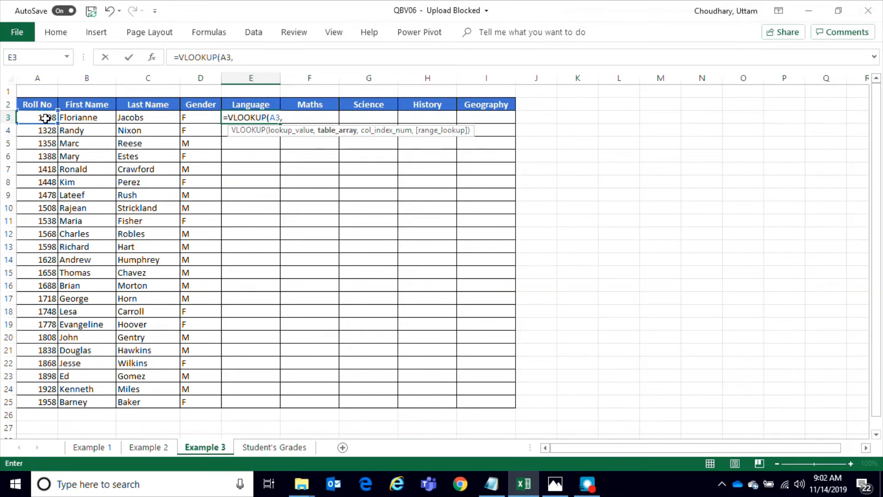
pyautogui.write('stu')
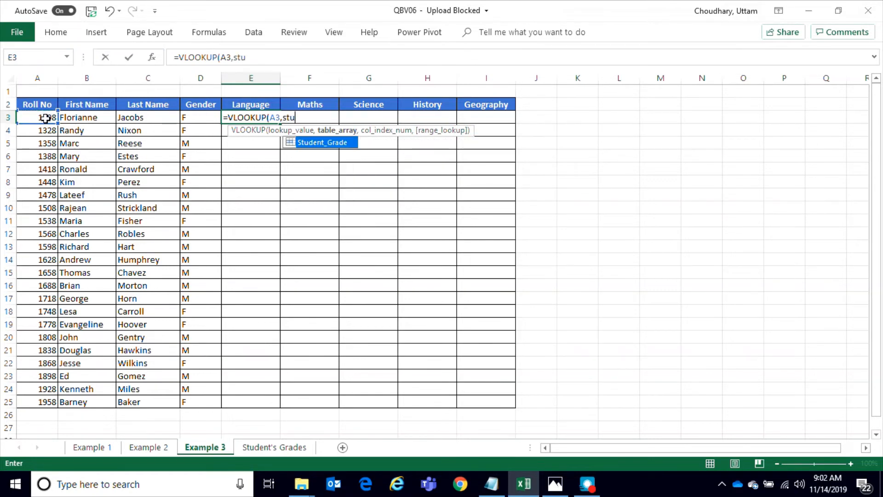
pyautogui.press('Tab')
pyautogui.write(',')
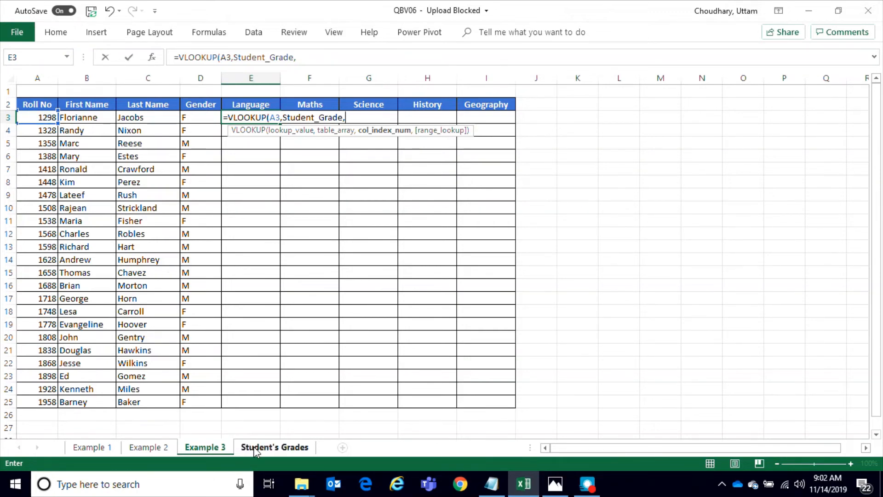
# Step: Check the Language column's position on the Student's Grades sheet and remove the stray sheet reference from E3's formula
pyautogui.click(274, 447)
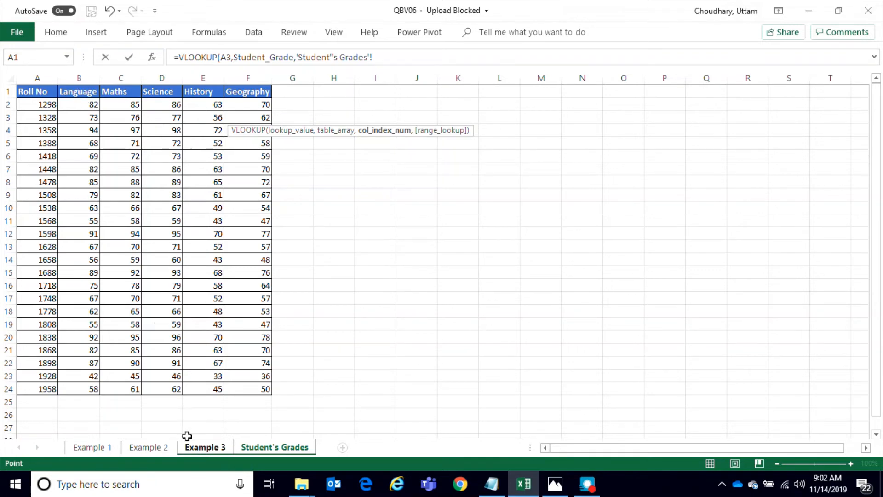
pyautogui.click(206, 449)
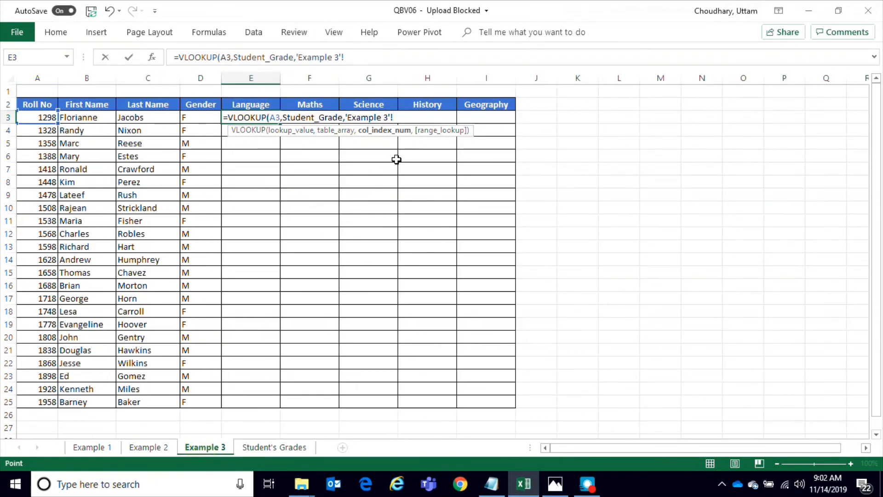
pyautogui.press('BackSpace')
pyautogui.press('BackSpace')
pyautogui.press('BackSpace')
pyautogui.press('BackSpace')
pyautogui.press('BackSpace')
pyautogui.press('BackSpace')
pyautogui.press('BackSpace')
pyautogui.press('BackSpace')
pyautogui.press('BackSpace')
pyautogui.press('BackSpace')
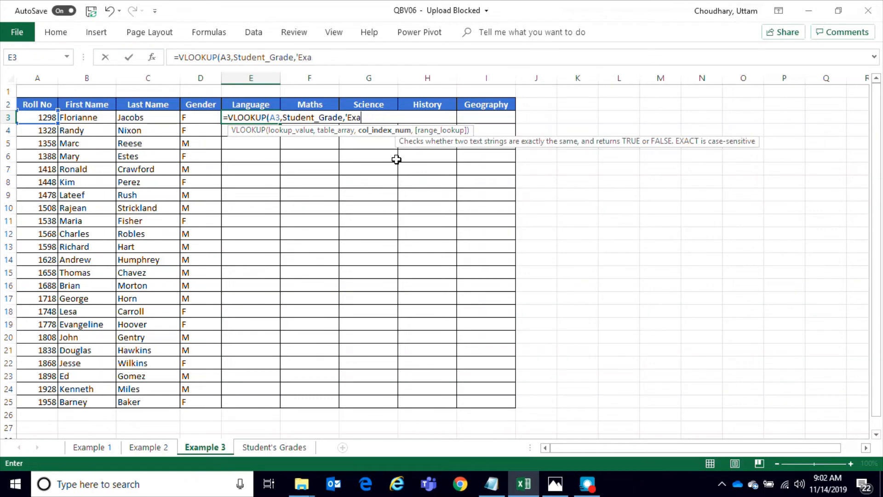
pyautogui.press('BackSpace')
# Step: Complete E3's formula with column index 2 and exact match 0, giving =VLOOKUP(A3,Student_Grade,2,0)
pyautogui.write('2,')
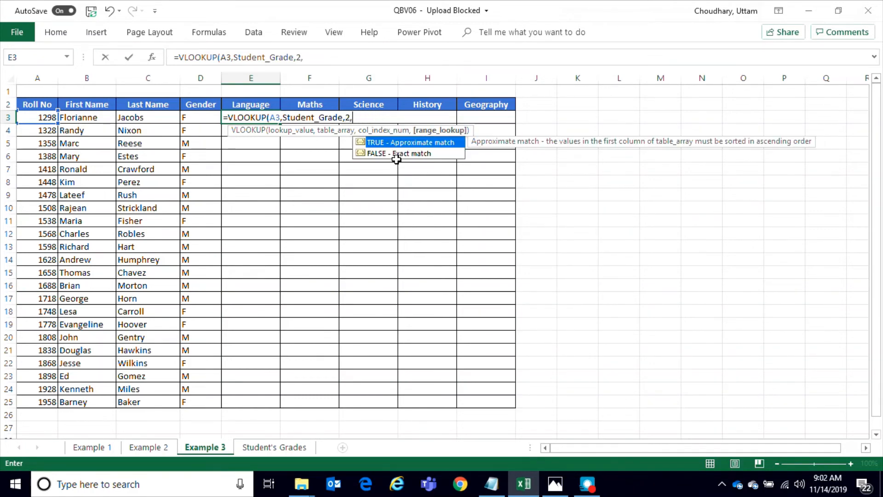
pyautogui.write('0)')
pyautogui.press('Return')
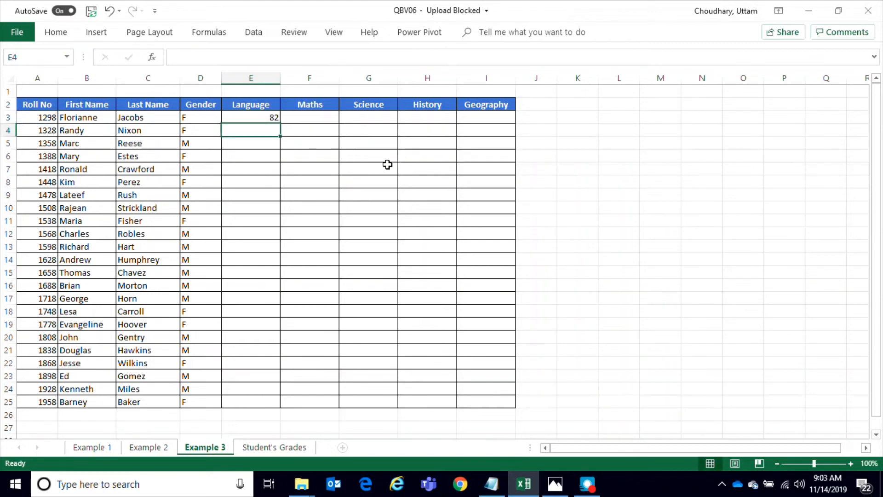
# Step: Review the arguments of the VLOOKUP formula in E3 without changing them
pyautogui.click(252, 117)
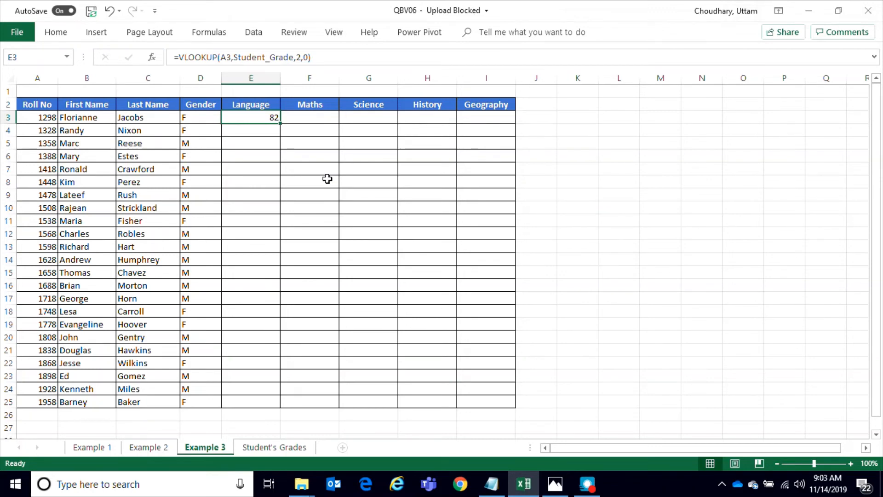
pyautogui.press('F2')
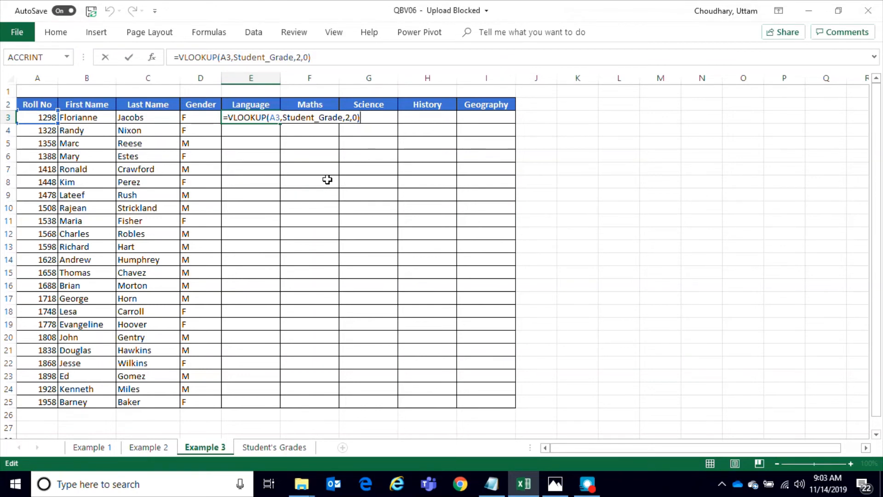
pyautogui.hotkey('ctrl', 'Return')
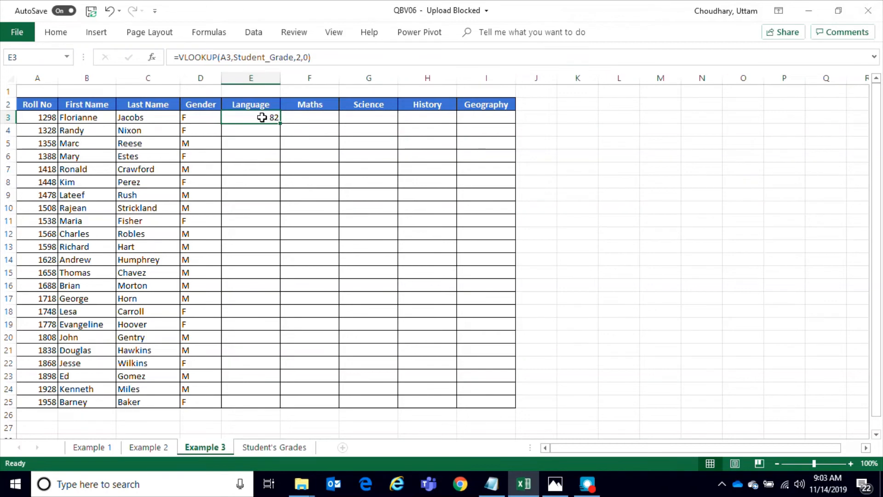
# Step: Lock the column of the lookup value in E3's formula, giving =VLOOKUP($A3,Student_Grade,2,0)
pyautogui.press('F2')
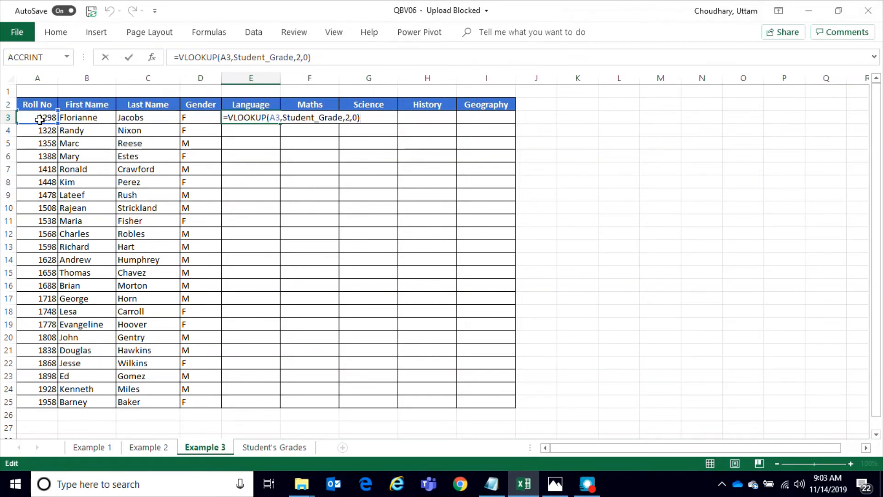
pyautogui.click(276, 117)
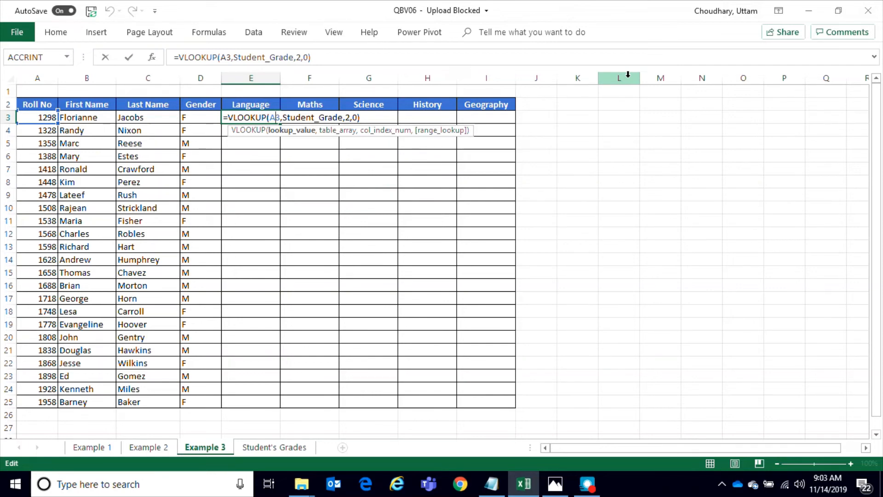
pyautogui.press('F4')
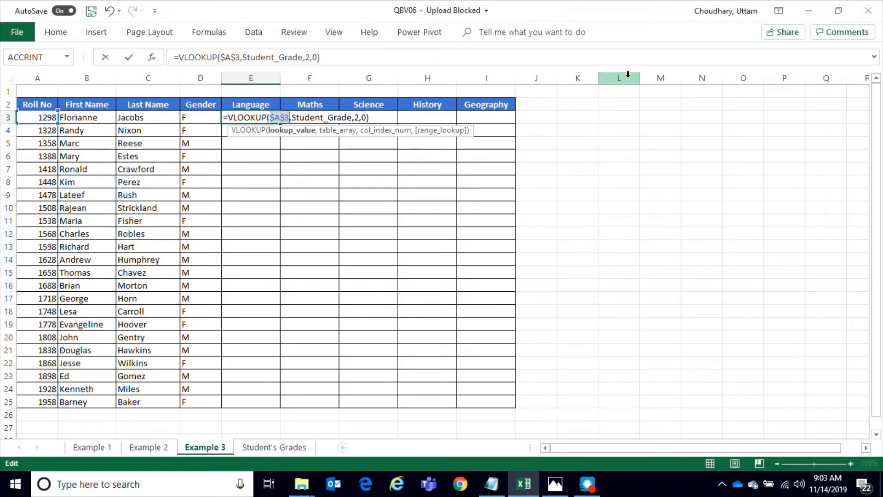
pyautogui.press('F4')
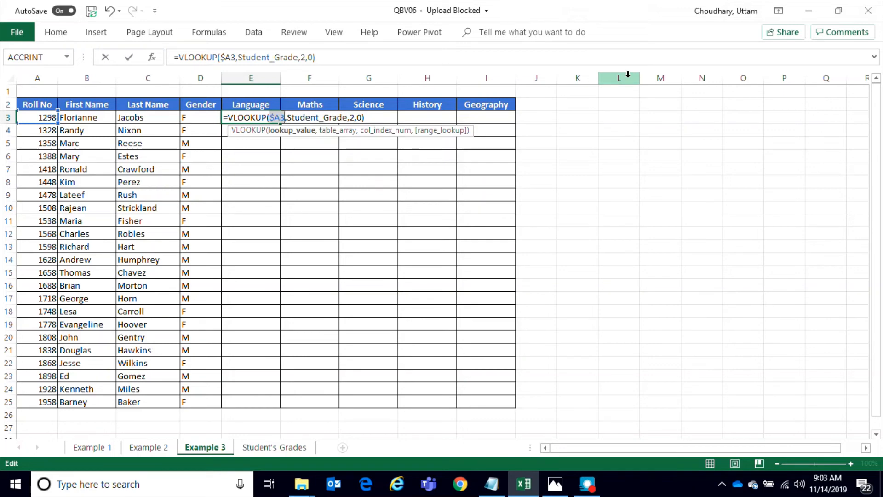
pyautogui.press('Return')
pyautogui.press('Up')
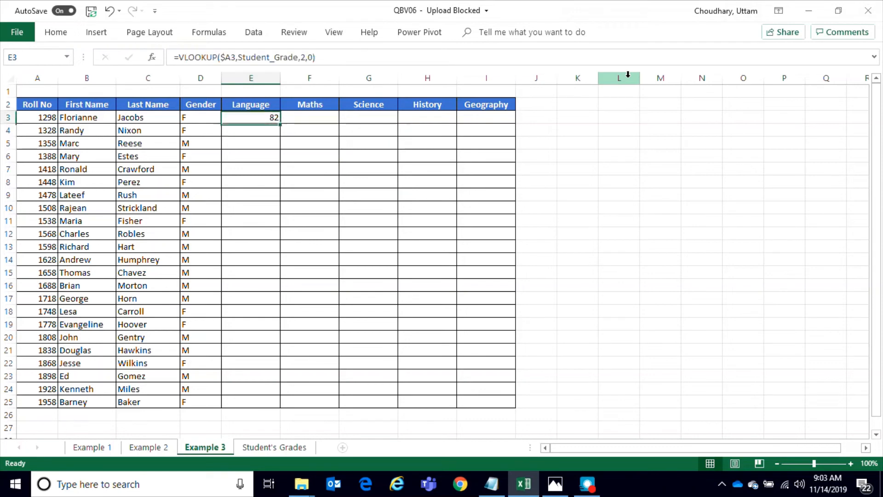
# Step: Copy E3's formula down the Language column through E25
pyautogui.hotkey('ctrl', 'c')
pyautogui.press('Down')
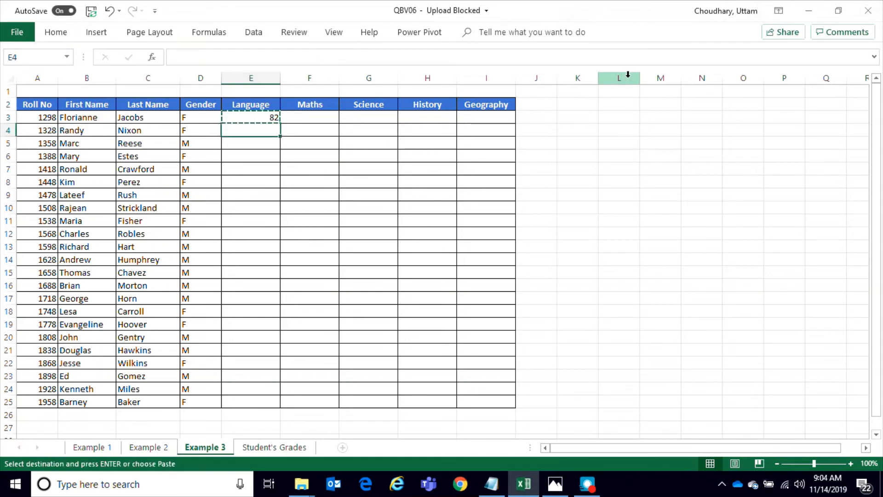
pyautogui.hotkey('shift', 'Down')
pyautogui.hotkey('shift', 'Down')
pyautogui.hotkey('shift', 'Down')
pyautogui.hotkey('shift', 'Down')
pyautogui.hotkey('shift', 'Down')
pyautogui.hotkey('shift', 'Down')
pyautogui.hotkey('shift', 'Down')
pyautogui.hotkey('shift', 'Down')
pyautogui.hotkey('shift', 'Down')
pyautogui.hotkey('shift', 'Down')
pyautogui.hotkey('shift', 'Down')
pyautogui.hotkey('shift', 'Down')
pyautogui.hotkey('shift', 'Down')
pyautogui.hotkey('shift', 'Down')
pyautogui.hotkey('shift', 'Down')
pyautogui.hotkey('shift', 'Down')
pyautogui.hotkey('shift', 'Down')
pyautogui.hotkey('shift', 'Down')
pyautogui.hotkey('shift', 'Down')
pyautogui.hotkey('shift', 'Down')
pyautogui.hotkey('shift', 'Down')
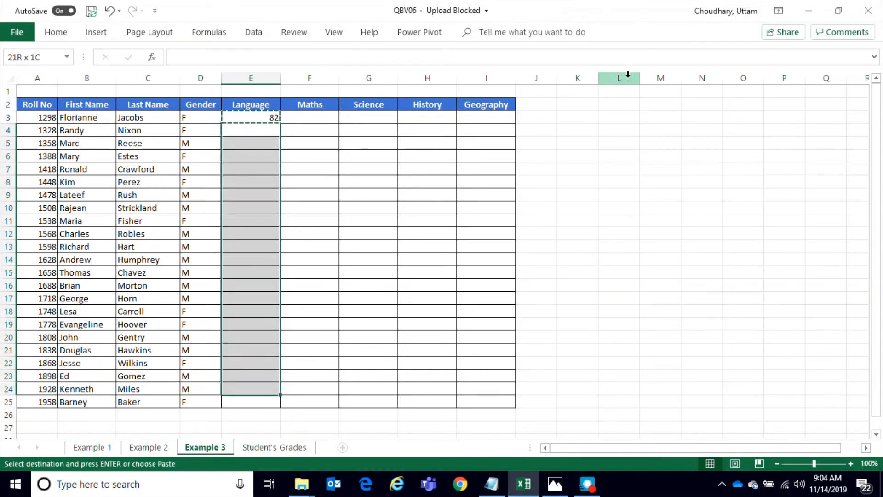
pyautogui.hotkey('ctrl', 'v')
pyautogui.press('Escape')
pyautogui.press('Up')
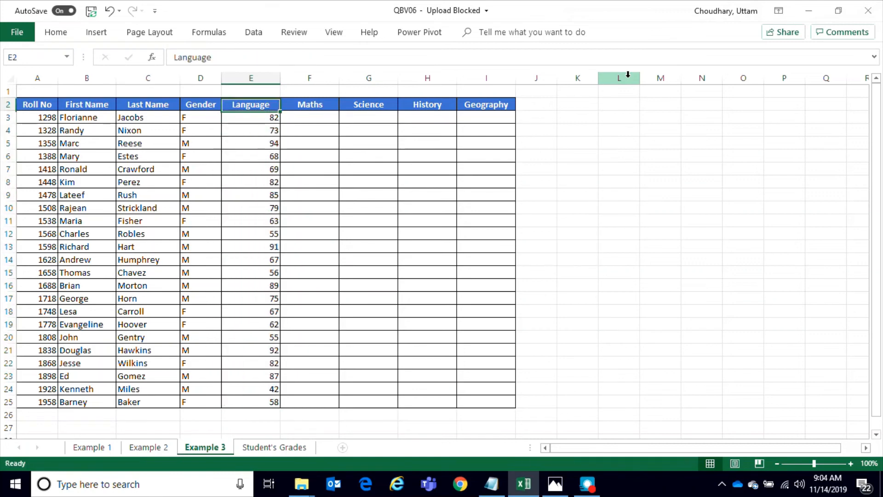
# Step: Remove the copied Language formulas from E4:E25, keeping only the one in E3
pyautogui.hotkey('ctrl', 'c')
pyautogui.press('Down')
pyautogui.hotkey('ctrl', 'shift', 'Down')
pyautogui.press('Delete')
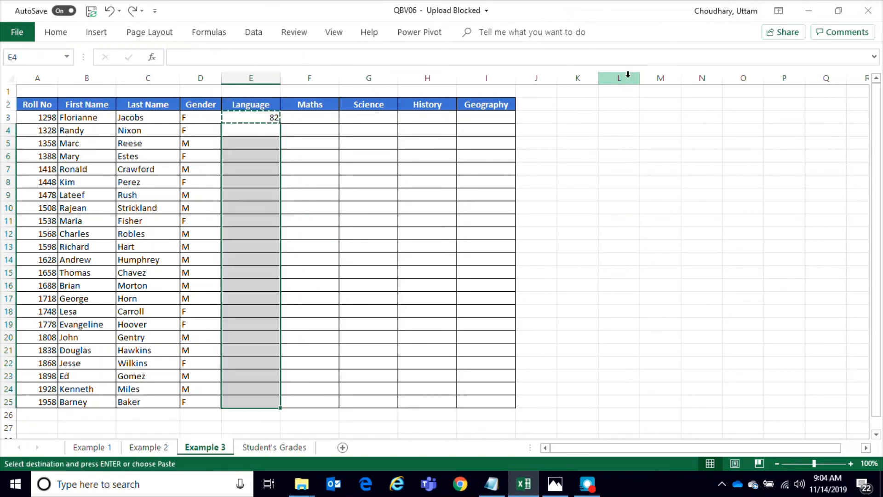
pyautogui.press('Down')
pyautogui.press('Up')
pyautogui.press('Up')
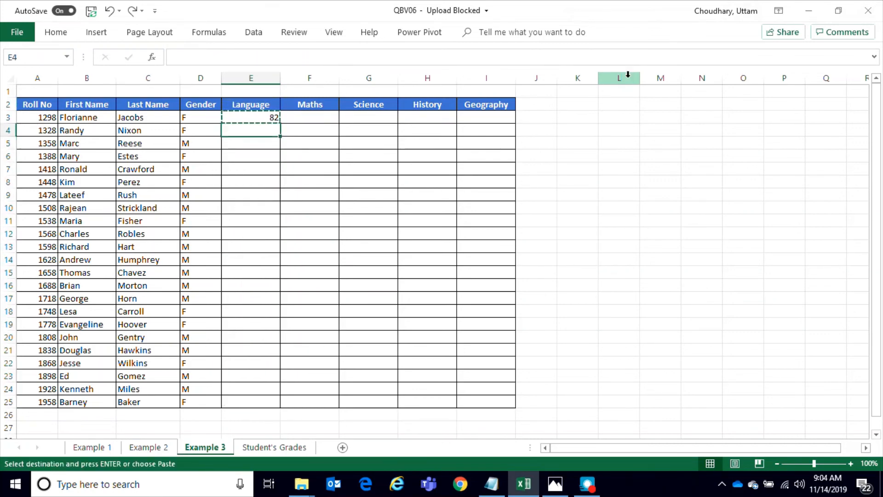
# Step: Paste E3's formula into F3 under Maths and set its column index to 3
pyautogui.press('Right')
pyautogui.press('Return')
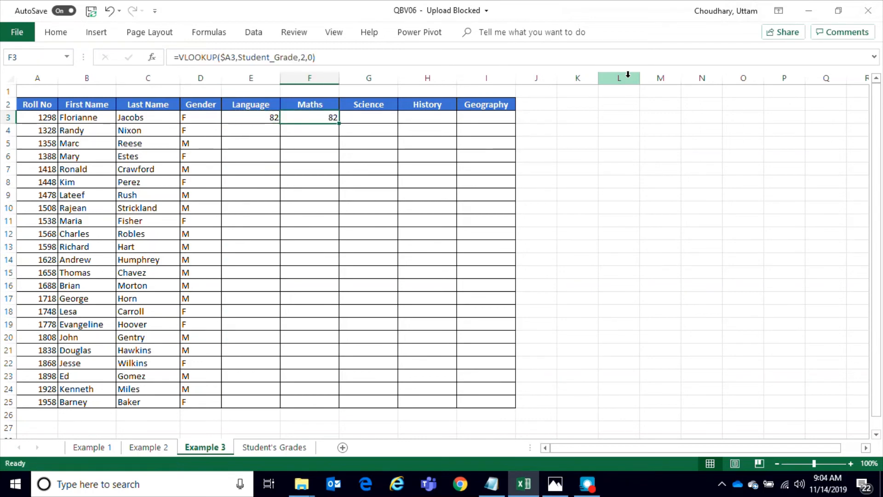
pyautogui.press('F2')
pyautogui.press('Left')
pyautogui.press('Left')
pyautogui.press('Left')
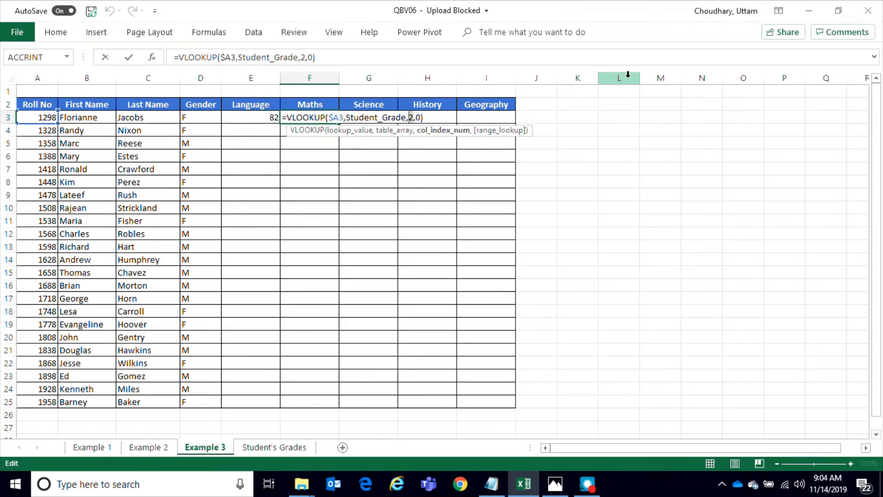
pyautogui.press('BackSpace')
pyautogui.write('3')
pyautogui.press('Return')
# Step: Copy F3's formula to G3 under Science and set its column index to 4
pyautogui.press('Up')
pyautogui.hotkey('ctrl', 'c')
pyautogui.press('Right')
pyautogui.press('Return')
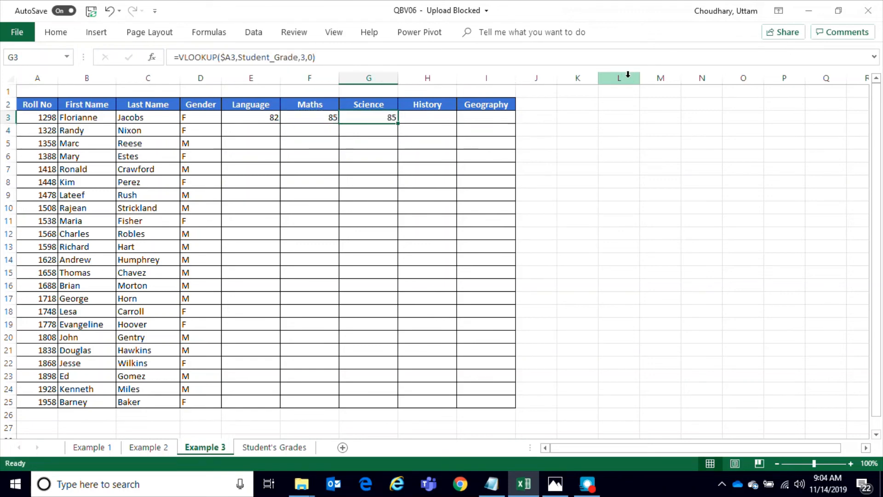
pyautogui.press('F2')
pyautogui.press('Left')
pyautogui.press('Left')
pyautogui.press('Left')
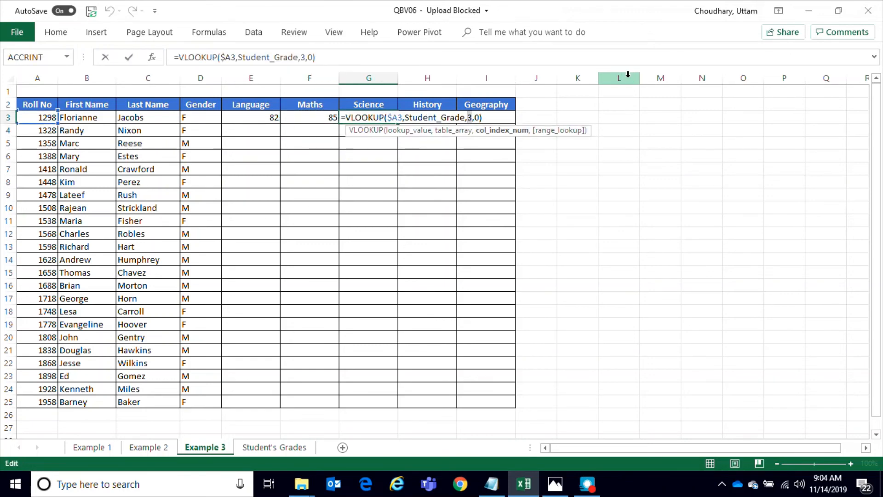
pyautogui.press('BackSpace')
pyautogui.write('4')
pyautogui.press('Return')
# Step: Copy G3's formula to H3 under History and set its column index to 5
pyautogui.press('Up')
pyautogui.hotkey('ctrl', 'c')
pyautogui.press('Right')
pyautogui.press('Return')
pyautogui.press('F2')
pyautogui.press('Left')
pyautogui.press('Left')
pyautogui.press('Left')
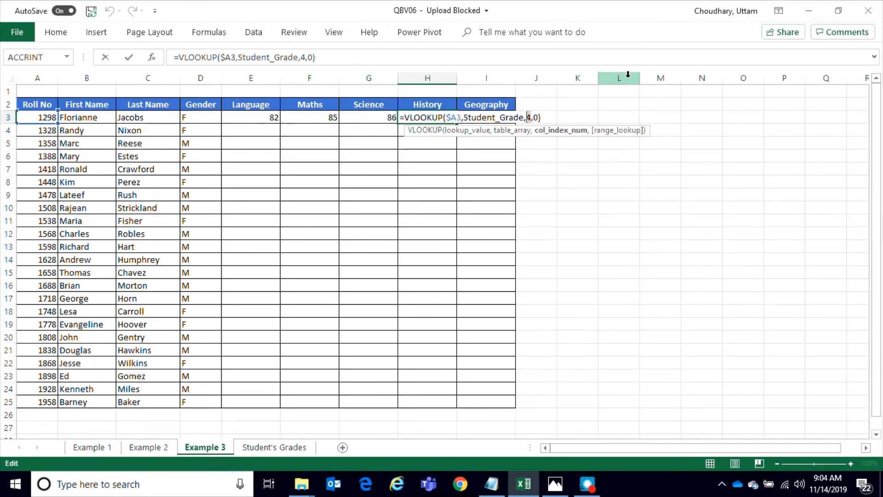
pyautogui.press('Delete')
pyautogui.write('5')
pyautogui.press('Return')
# Step: Copy H3's formula to I3 under Geography and set its column index to 6
pyautogui.press('Up')
pyautogui.hotkey('ctrl', 'c')
pyautogui.press('Right')
pyautogui.press('Return')
pyautogui.press('F2')
pyautogui.press('Left')
pyautogui.press('Left')
pyautogui.press('Left')
pyautogui.press('Left')
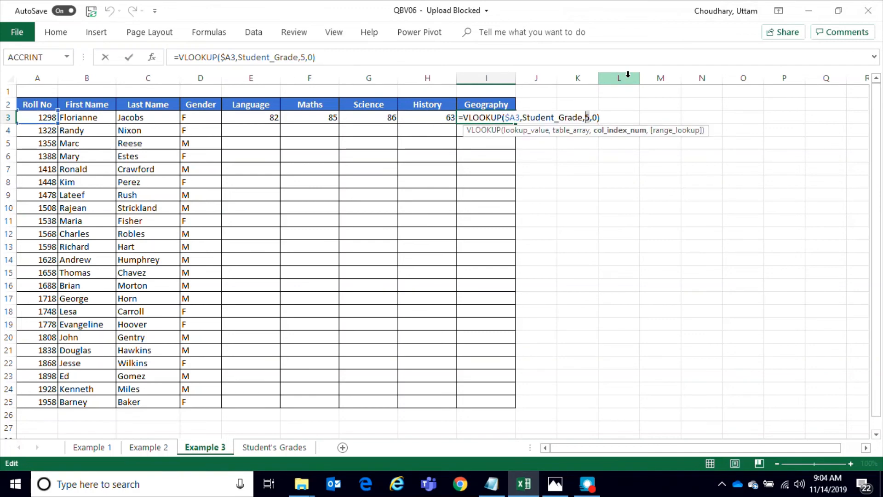
pyautogui.press('Delete')
pyautogui.write('6')
pyautogui.press('Return')
# Step: Copy the five subject formulas in E3:I3 down to every remaining student row, E4:I25
pyautogui.press('Up')
pyautogui.press('Left')
pyautogui.press('Left')
pyautogui.press('Left')
pyautogui.press('Left')
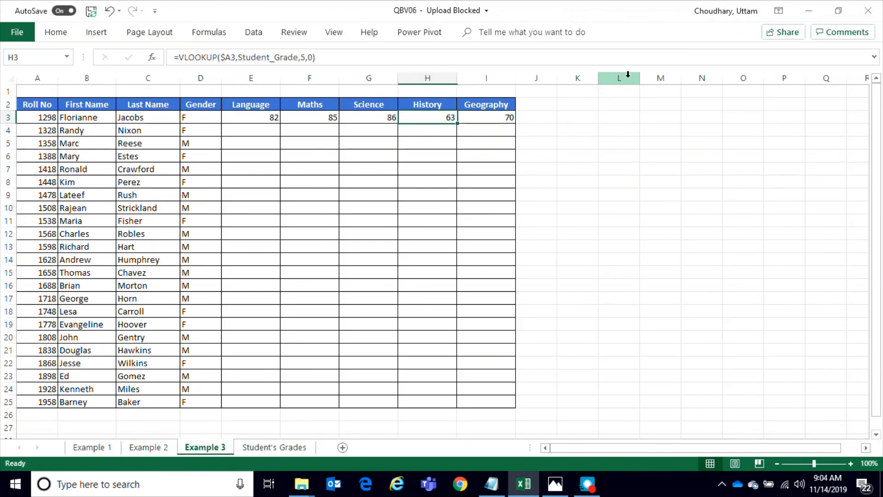
pyautogui.hotkey('shift', 'Right')
pyautogui.hotkey('shift', 'Right')
pyautogui.hotkey('shift', 'Right')
pyautogui.hotkey('shift', 'Right')
pyautogui.hotkey('ctrl', 'c')
pyautogui.press('Down')
pyautogui.hotkey('shift', 'Down')
pyautogui.hotkey('shift', 'Down')
pyautogui.hotkey('shift', 'Down')
pyautogui.hotkey('shift', 'Down')
pyautogui.hotkey('shift', 'Down')
pyautogui.hotkey('shift', 'Down')
pyautogui.hotkey('shift', 'Down')
pyautogui.hotkey('shift', 'Down')
pyautogui.hotkey('shift', 'Down')
pyautogui.hotkey('shift', 'Down')
pyautogui.hotkey('shift', 'Down')
pyautogui.hotkey('shift', 'Down')
pyautogui.hotkey('shift', 'Down')
pyautogui.hotkey('shift', 'Down')
pyautogui.hotkey('shift', 'Down')
pyautogui.hotkey('shift', 'Down')
pyautogui.hotkey('shift', 'Down')
pyautogui.hotkey('shift', 'Down')
pyautogui.hotkey('shift', 'Down')
pyautogui.hotkey('shift', 'Down')
pyautogui.hotkey('shift', 'Down')
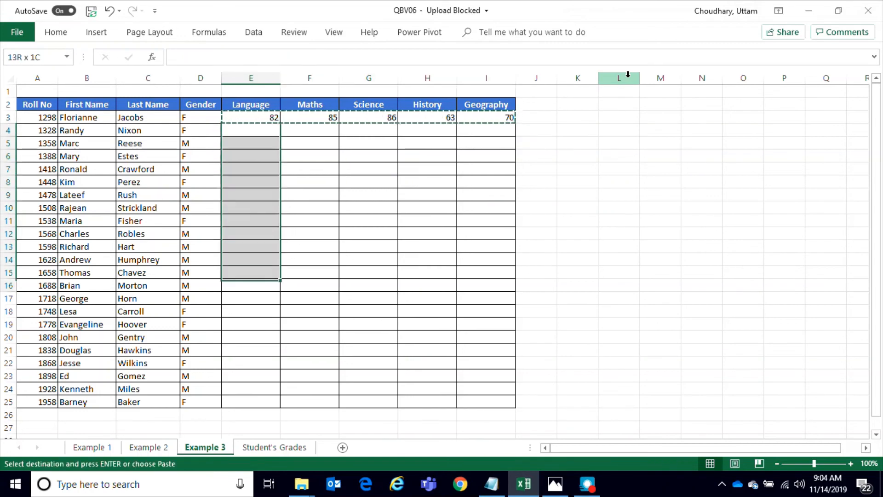
pyautogui.hotkey('shift', 'Right')
pyautogui.hotkey('shift', 'Right')
pyautogui.hotkey('shift', 'Right')
pyautogui.hotkey('shift', 'Right')
pyautogui.press('Return')
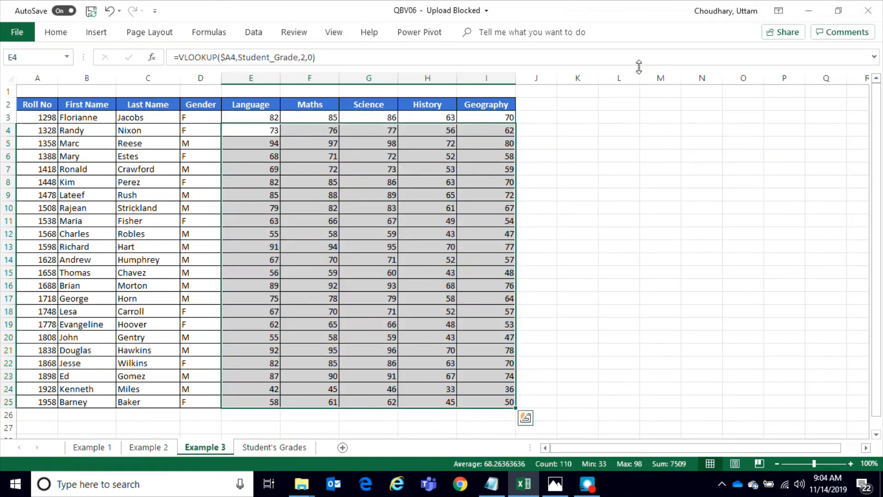
# Step: Spot-check the filled formulas in the Language and Geography columns and compare the roll numbers with the Student's Grades sheet
pyautogui.click(603, 219)
pyautogui.click(283, 207)
pyautogui.click(489, 398)
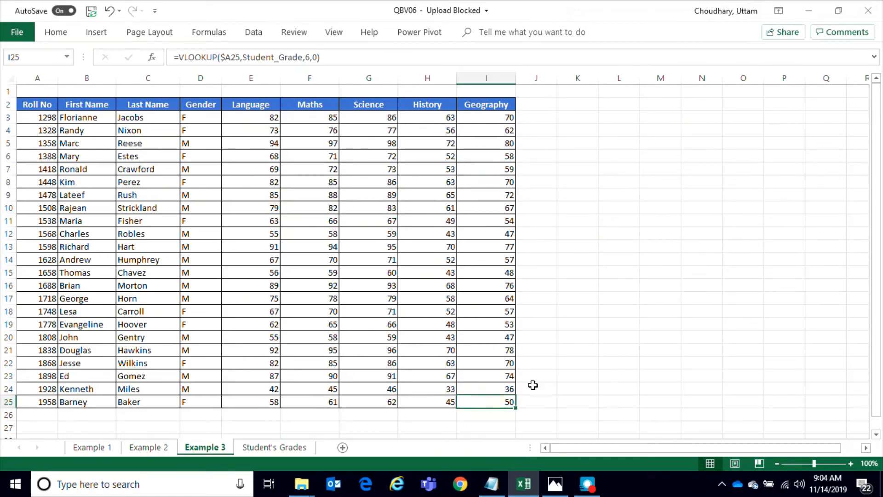
pyautogui.click(233, 248)
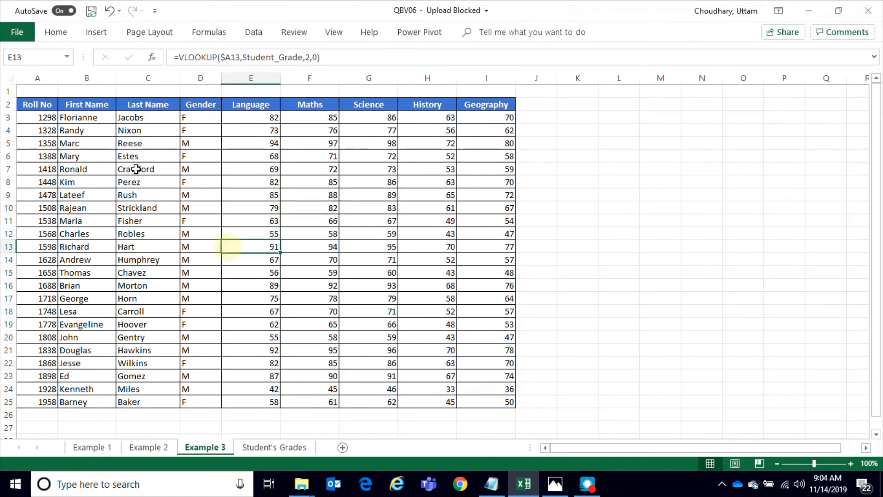
pyautogui.click(55, 122)
pyautogui.click(274, 449)
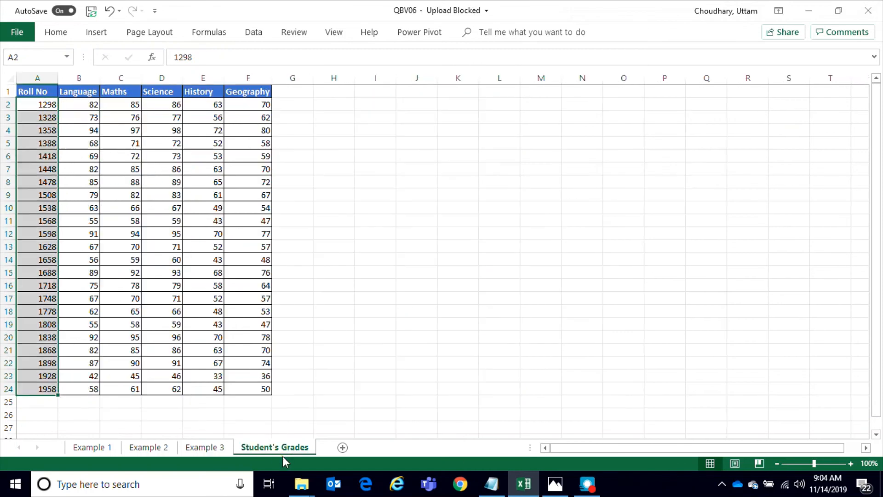
pyautogui.click(215, 447)
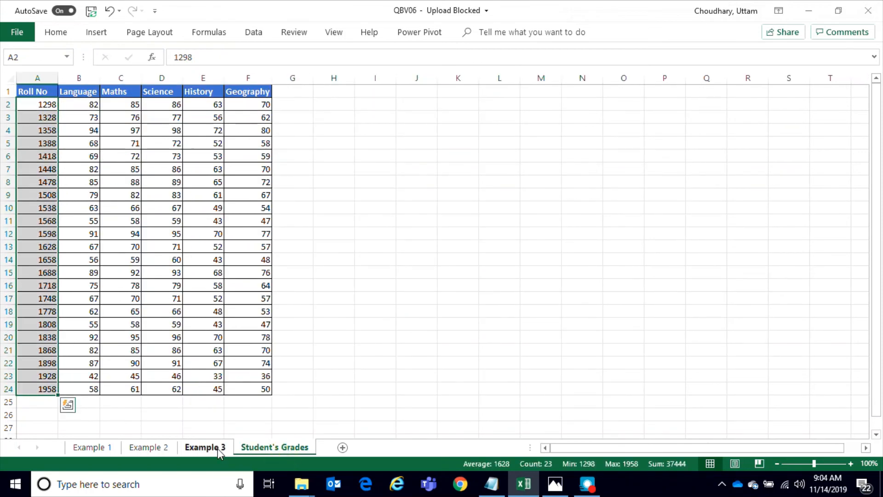
# Step: Review the student details and marks on Example 3, checking E3's formula against its source table on Student's Grades
pyautogui.click(259, 227)
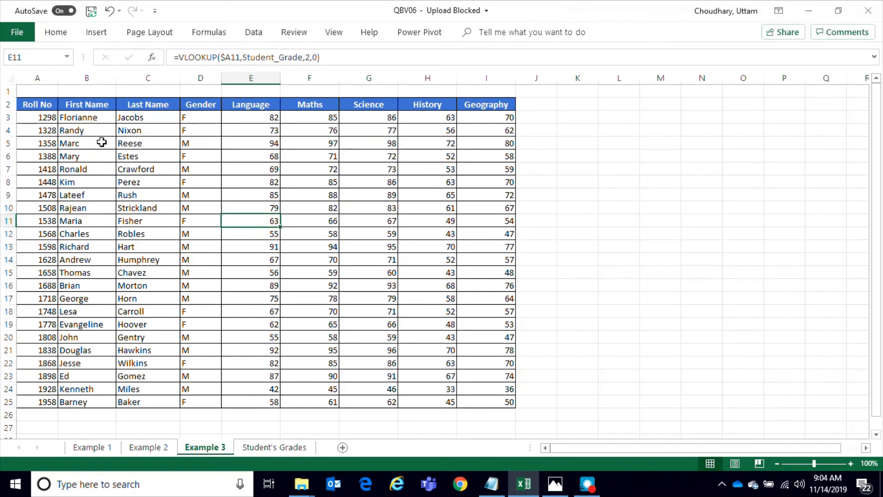
pyautogui.moveTo(69, 118); pyautogui.dragTo(150, 116)
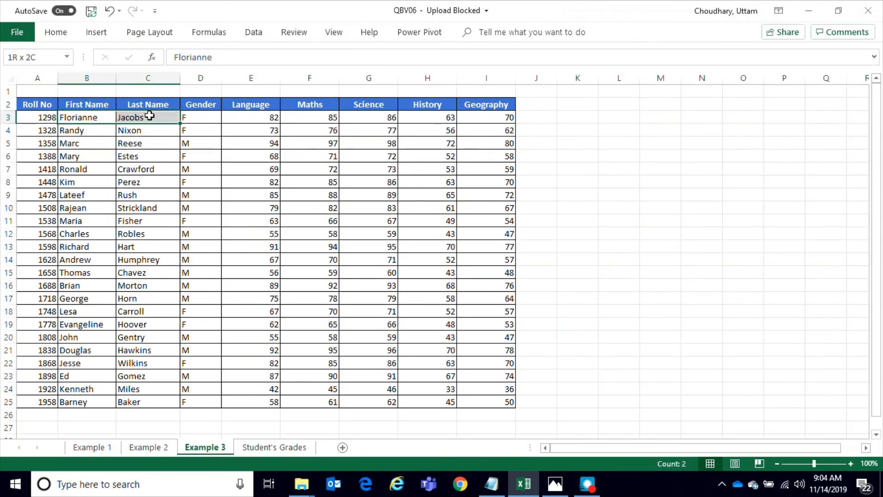
pyautogui.click(193, 120)
pyautogui.moveTo(261, 125); pyautogui.dragTo(484, 402)
pyautogui.click(468, 332)
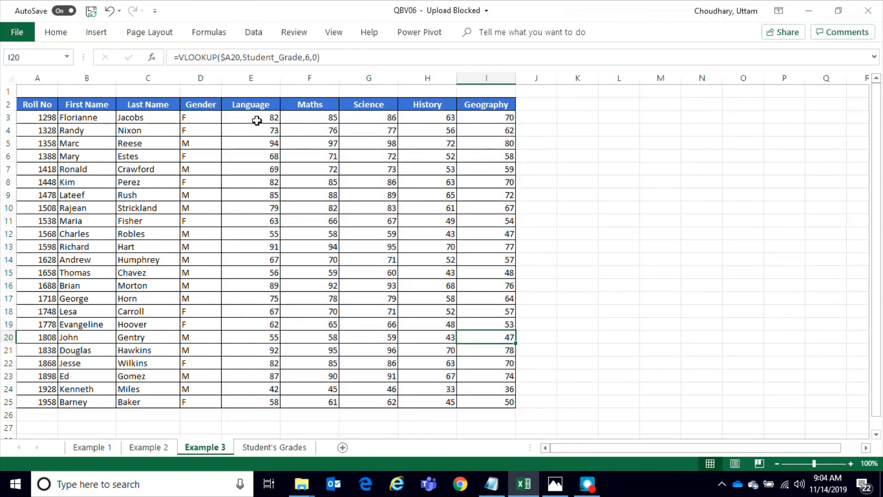
pyautogui.click(256, 118)
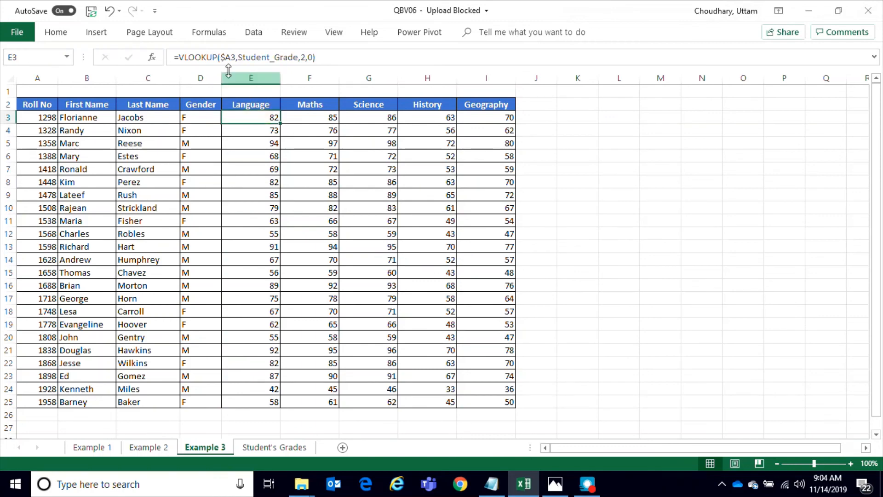
pyautogui.click(287, 452)
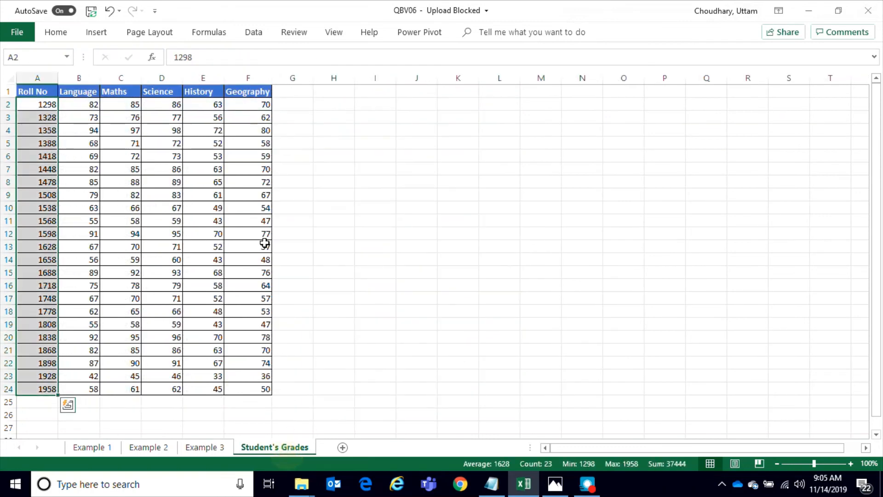
pyautogui.click(198, 448)
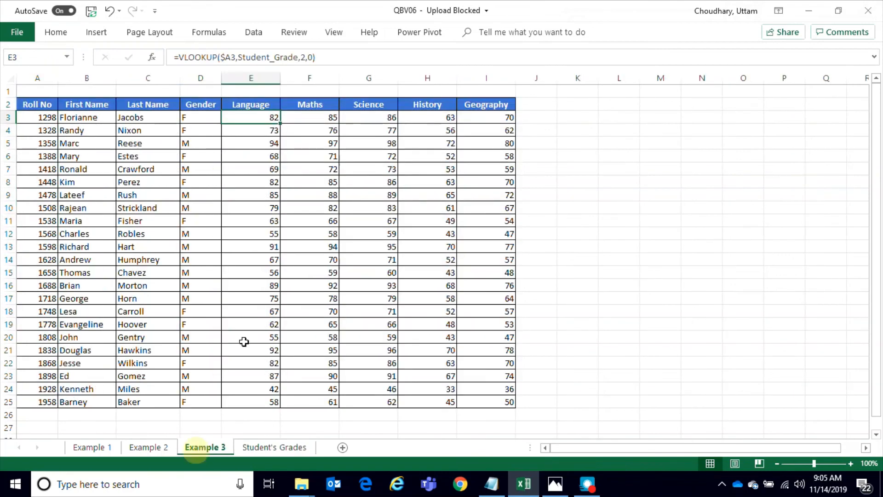
pyautogui.click(285, 174)
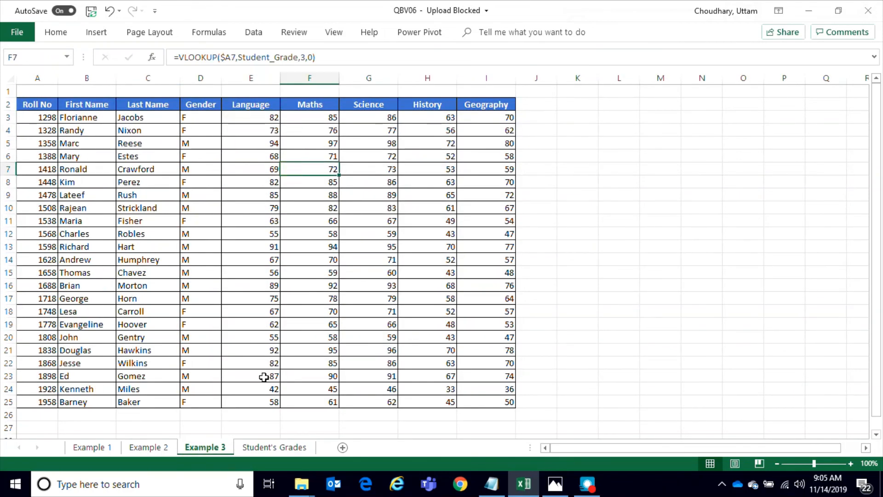
# Step: Replace the VLOOKUP formulas in the subject marks range E3:I25 with static values by copying and pasting Values over the same cells
pyautogui.moveTo(252, 117); pyautogui.dragTo(476, 404)
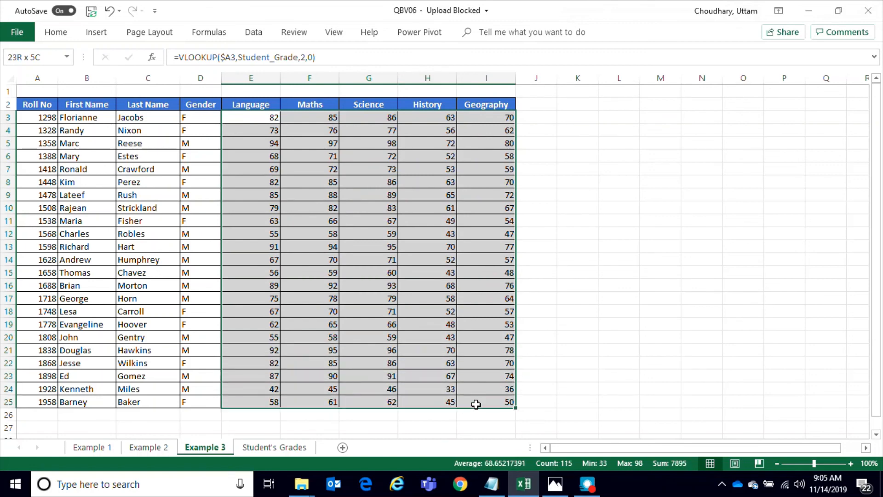
pyautogui.click(416, 339)
pyautogui.moveTo(262, 116); pyautogui.dragTo(499, 402)
pyautogui.hotkey('ctrl', 'c')
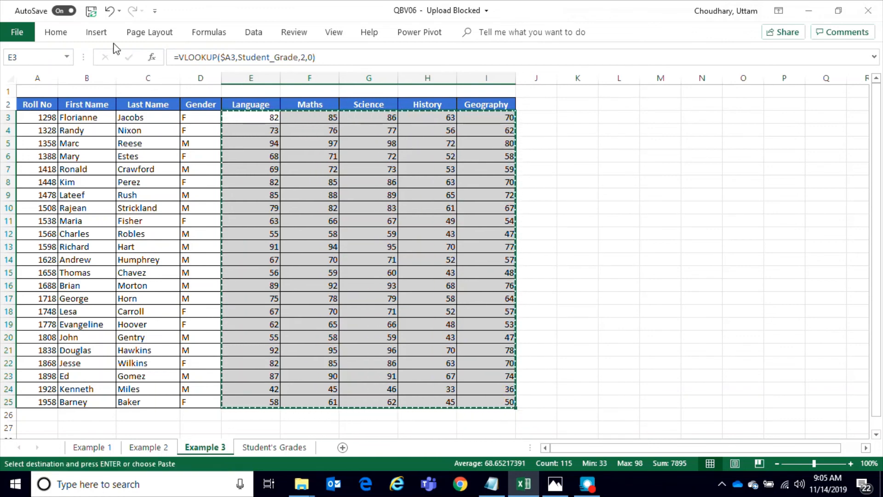
pyautogui.click(47, 33)
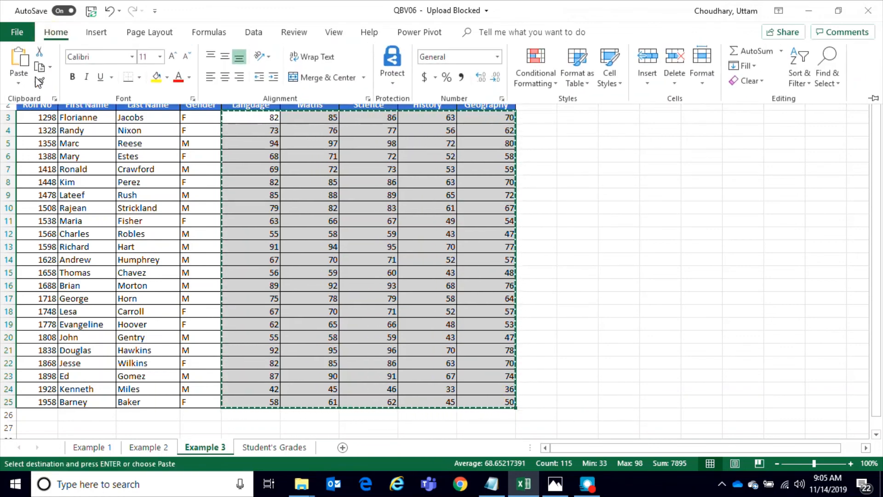
pyautogui.click(18, 83)
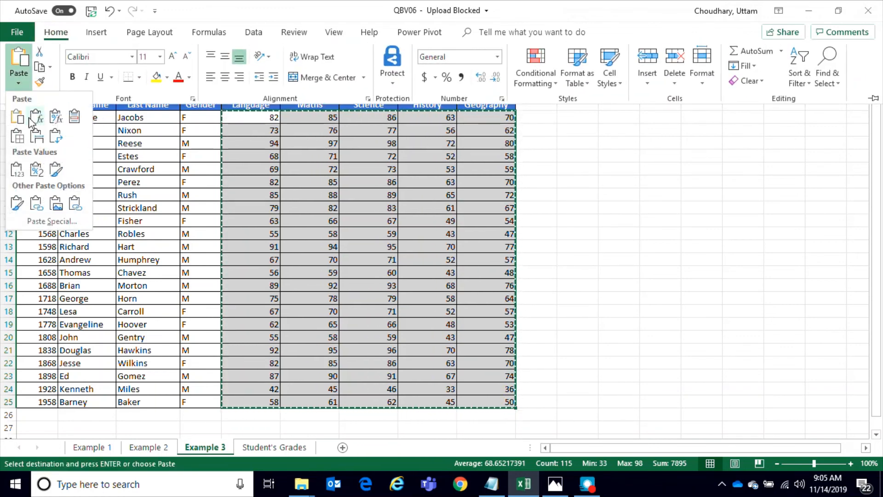
pyautogui.click(50, 226)
pyautogui.click(337, 208)
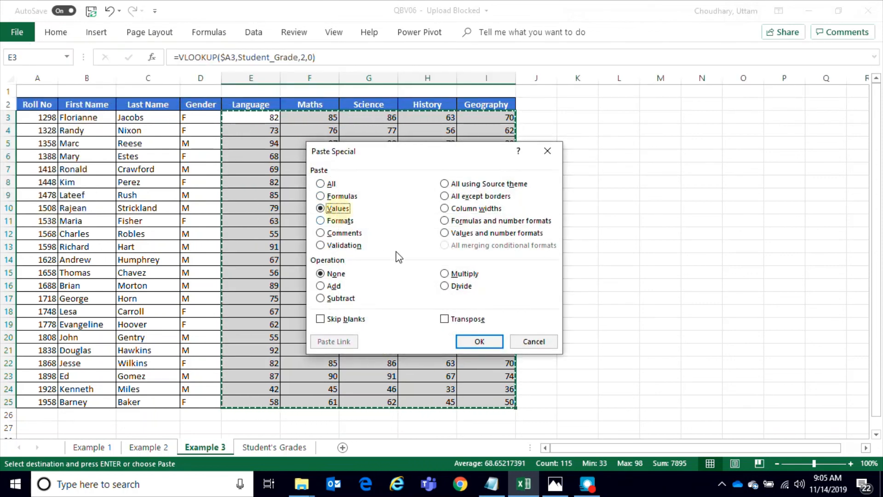
pyautogui.click(477, 341)
pyautogui.click(433, 238)
pyautogui.press('Escape')
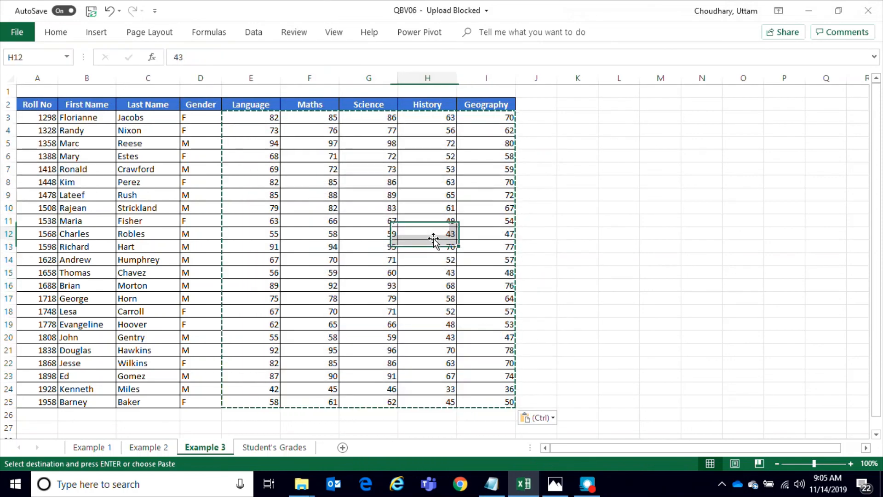
# Step: Check cells across the five subject columns on Example 3 for static values and view the source marks on Student's Grades
pyautogui.click(283, 170)
pyautogui.click(243, 155)
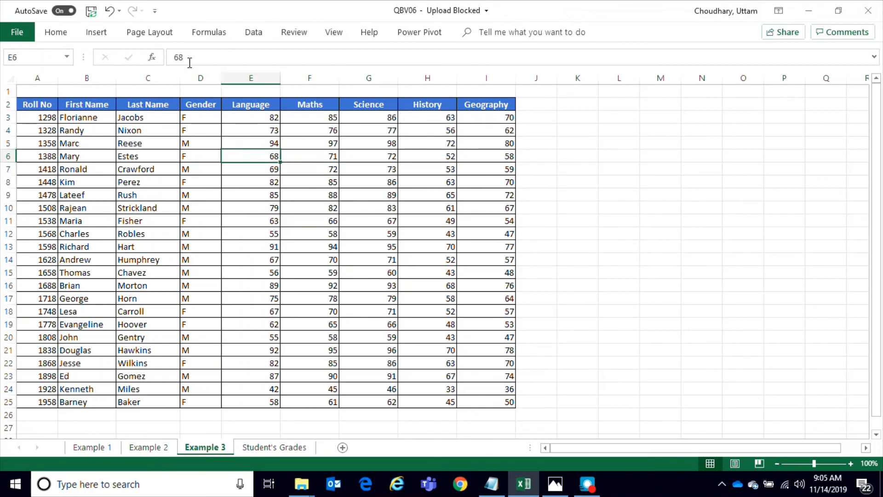
pyautogui.click(332, 158)
pyautogui.click(365, 159)
pyautogui.click(420, 165)
pyautogui.click(493, 168)
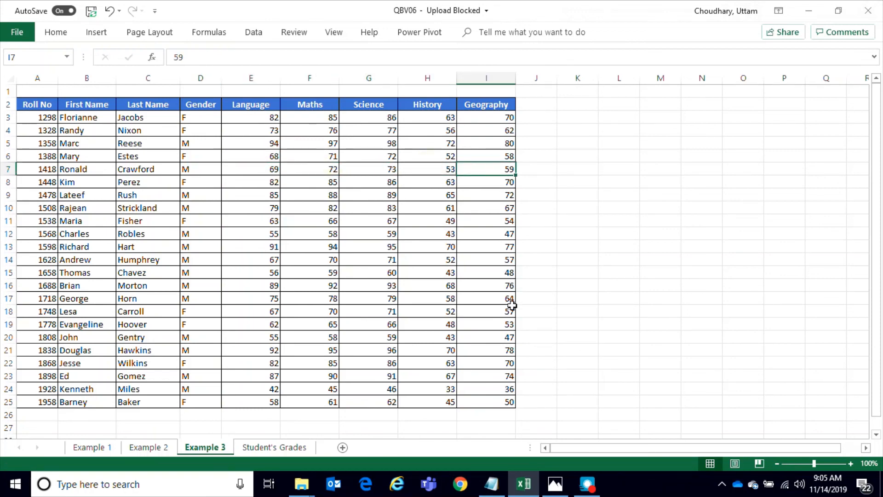
pyautogui.click(300, 449)
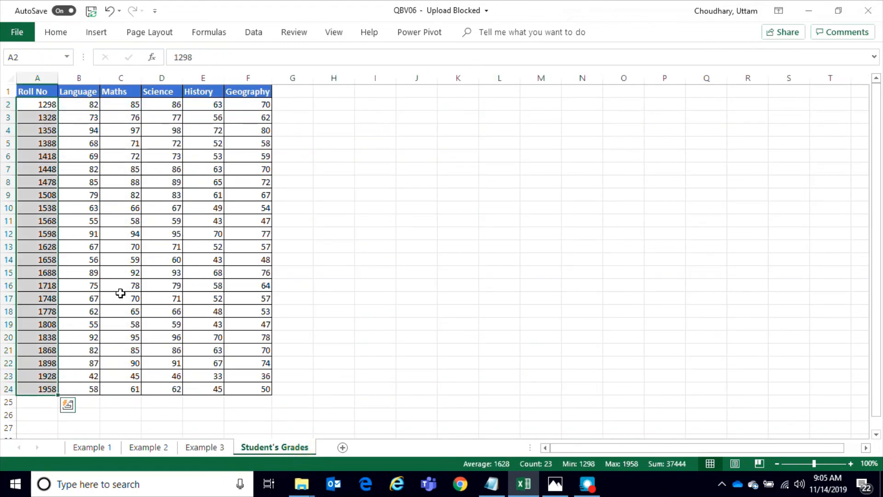
pyautogui.click(200, 447)
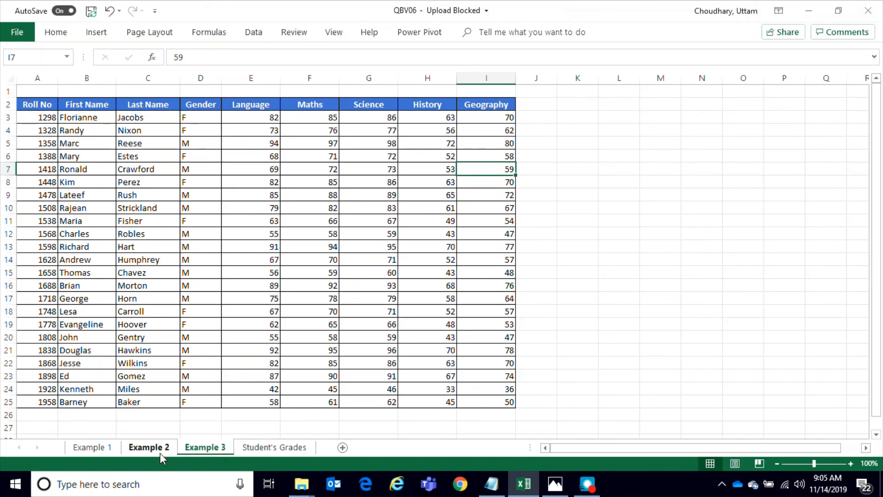
# Step: Review the country lookup on Example 1 and the Commission % and Commission Amount formulas on Example 2, returning to Example 3
pyautogui.click(93, 451)
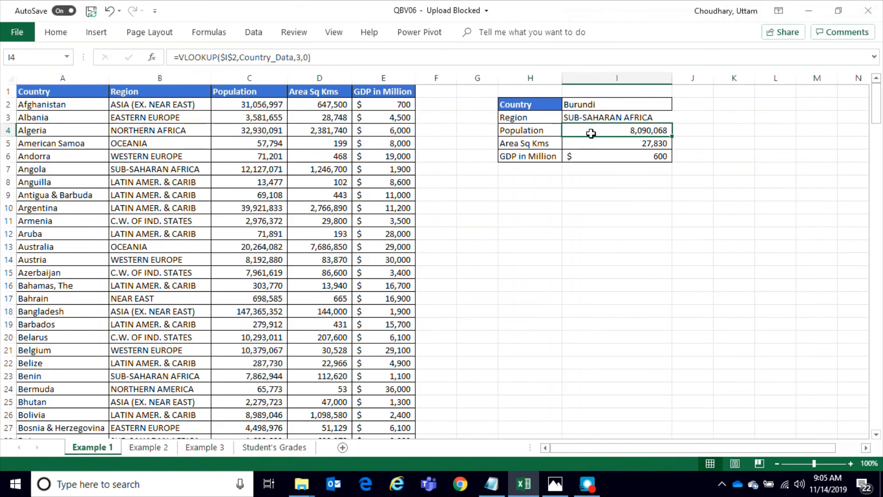
pyautogui.click(609, 105)
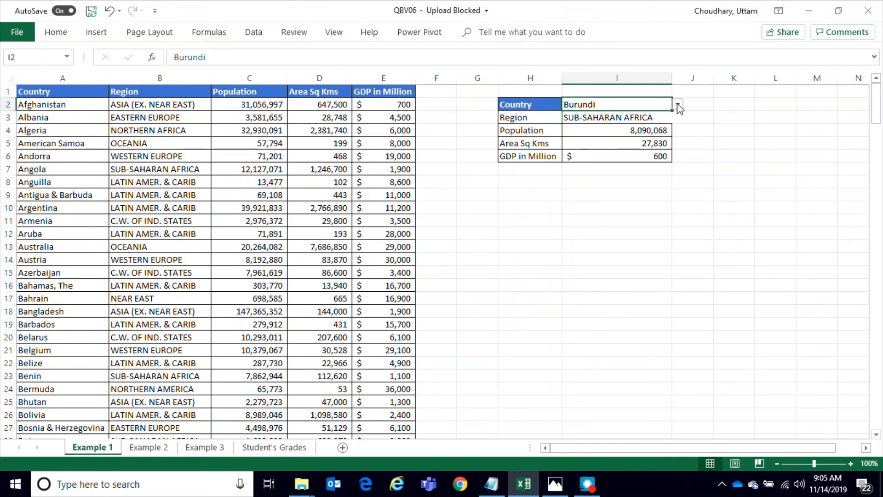
pyautogui.click(617, 118)
pyautogui.click(148, 449)
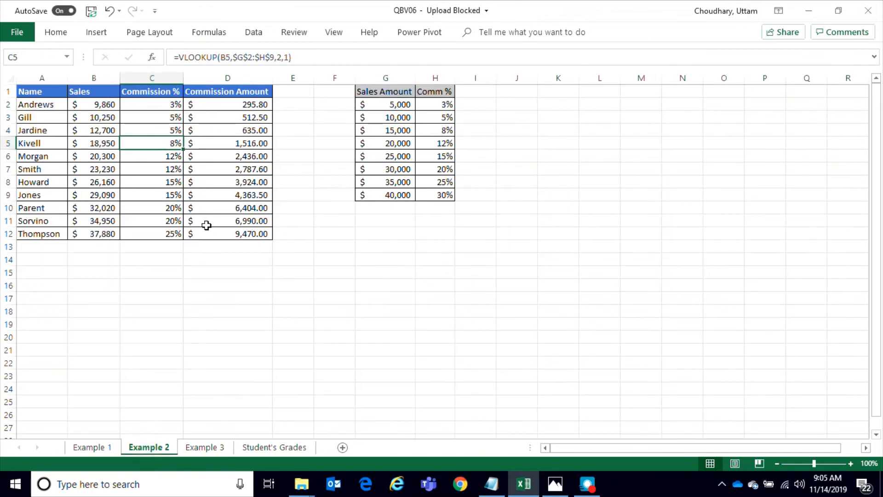
pyautogui.moveTo(239, 103); pyautogui.dragTo(243, 228)
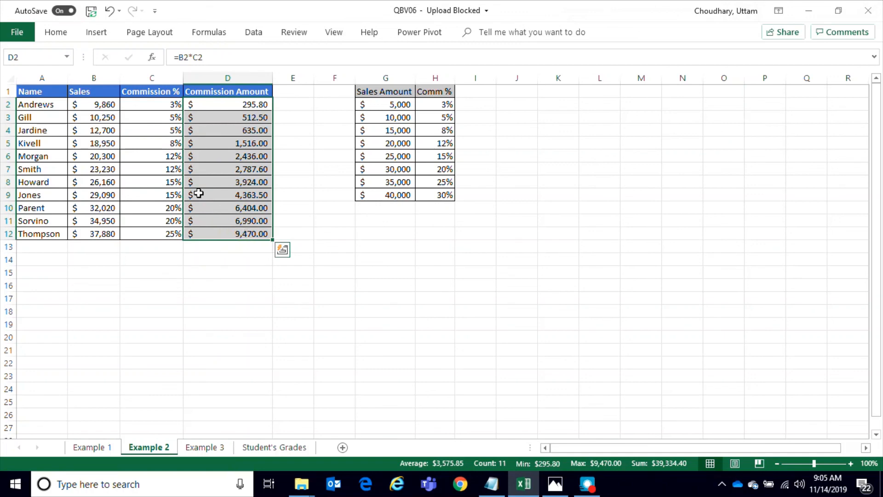
pyautogui.click(162, 107)
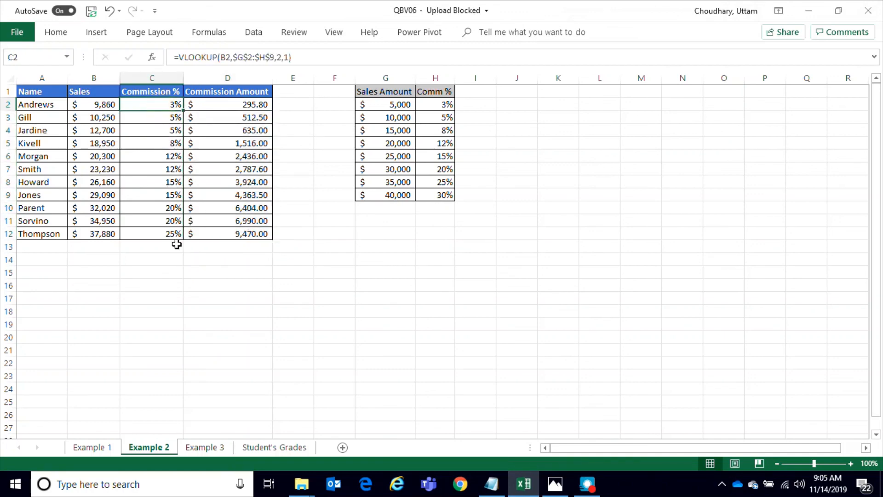
pyautogui.click(203, 447)
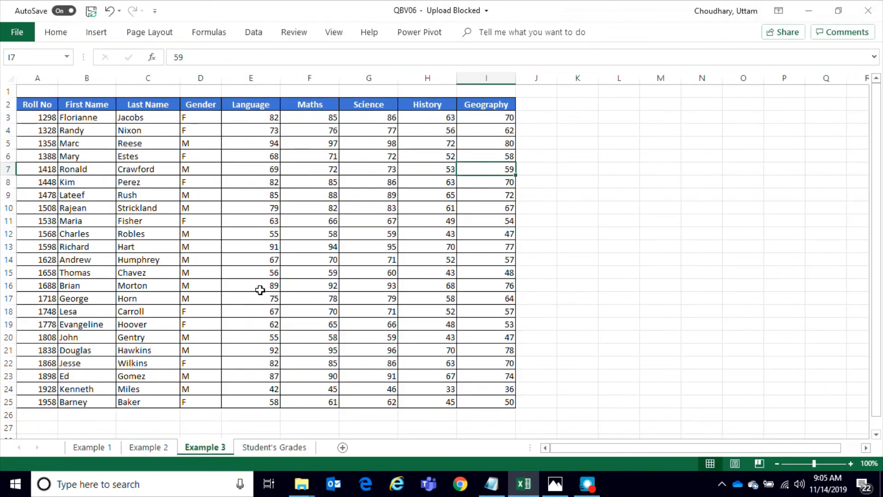